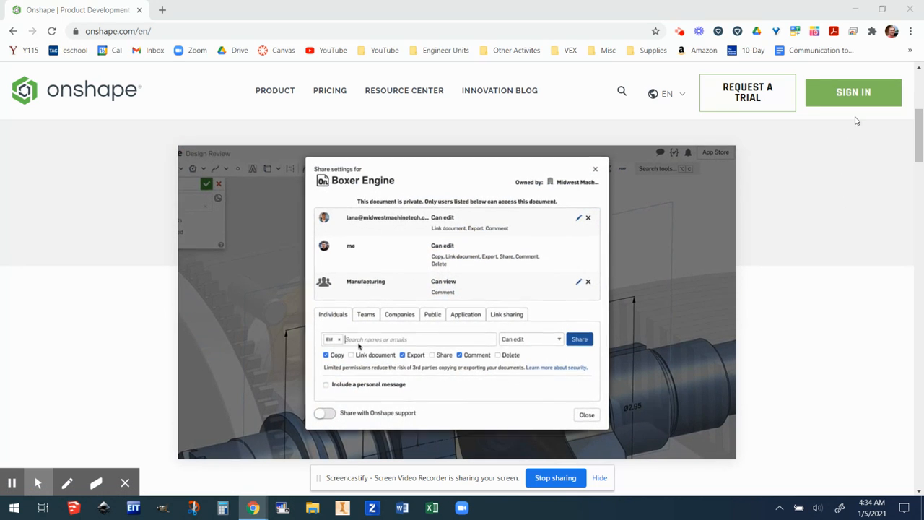
Sign in to Onshape with the saved account credentials.
click(861, 93)
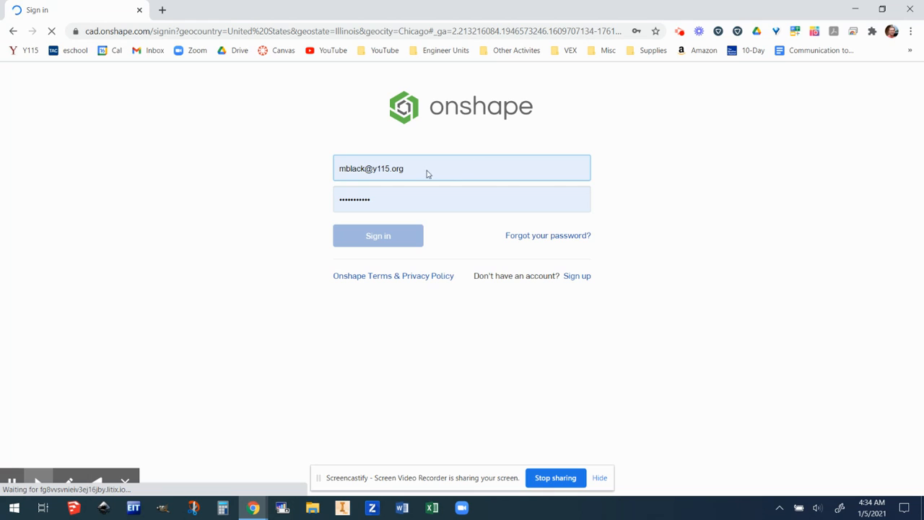
click(378, 236)
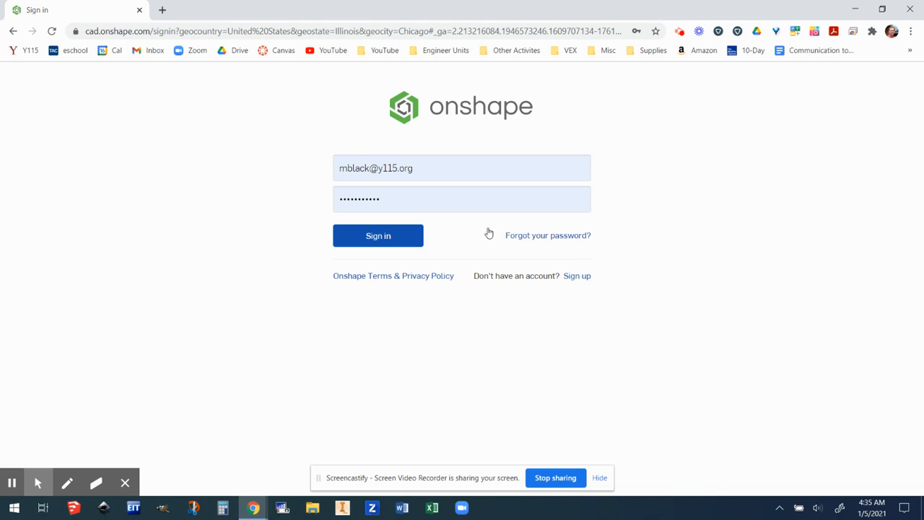
click(372, 236)
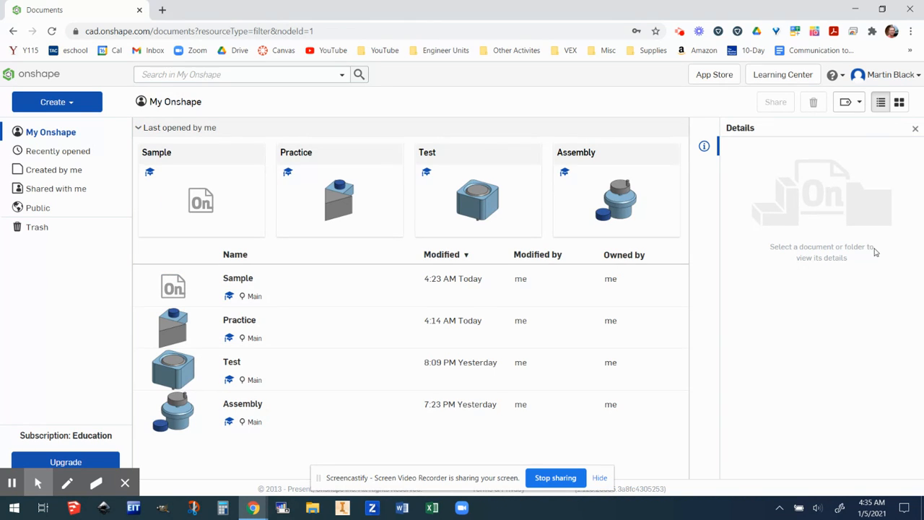
Send the Sample document to the trash.
right_click(230, 285)
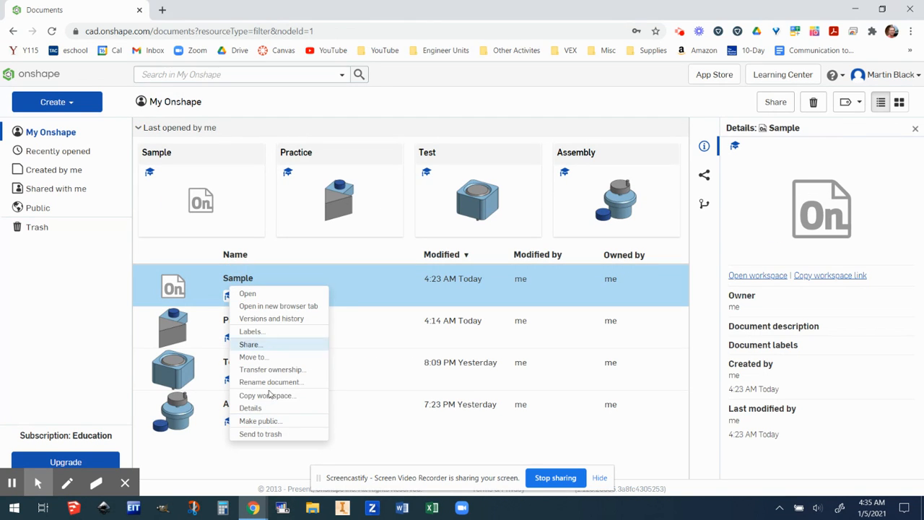
click(266, 436)
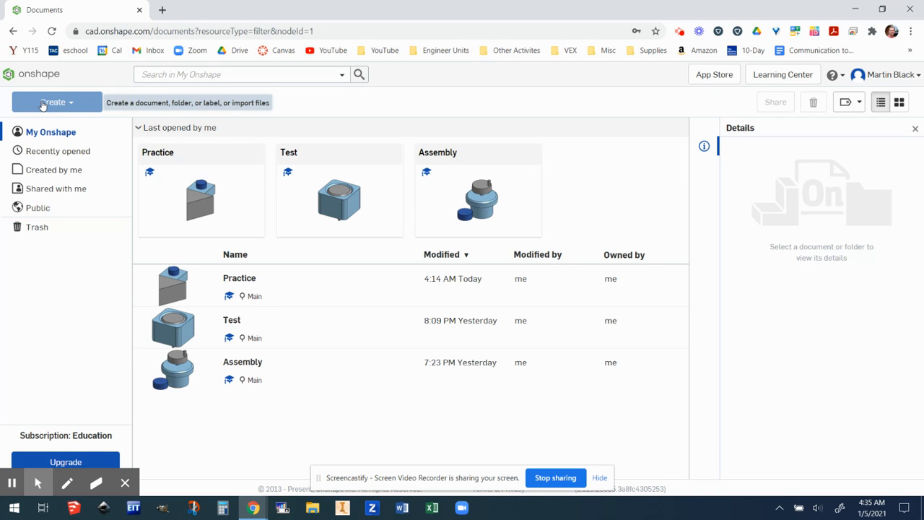
Create a new document named First Parts.
click(42, 106)
click(45, 126)
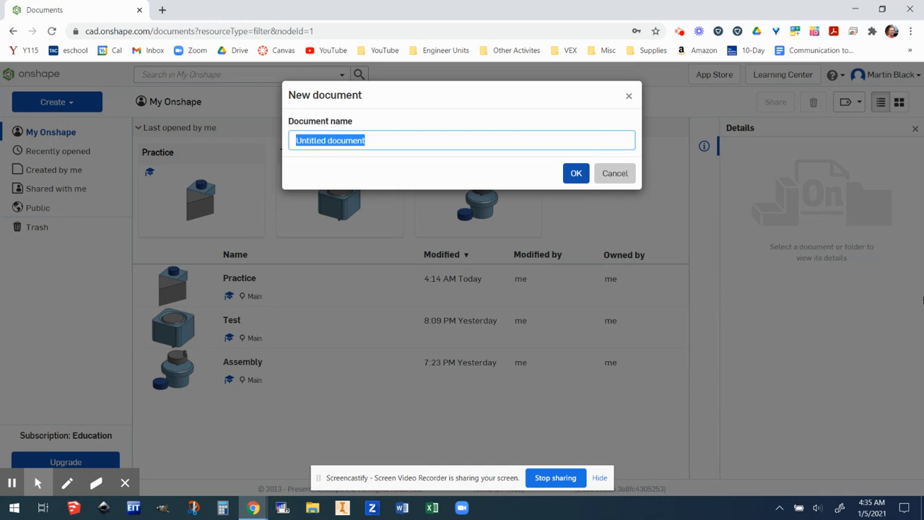
text(First Parts)
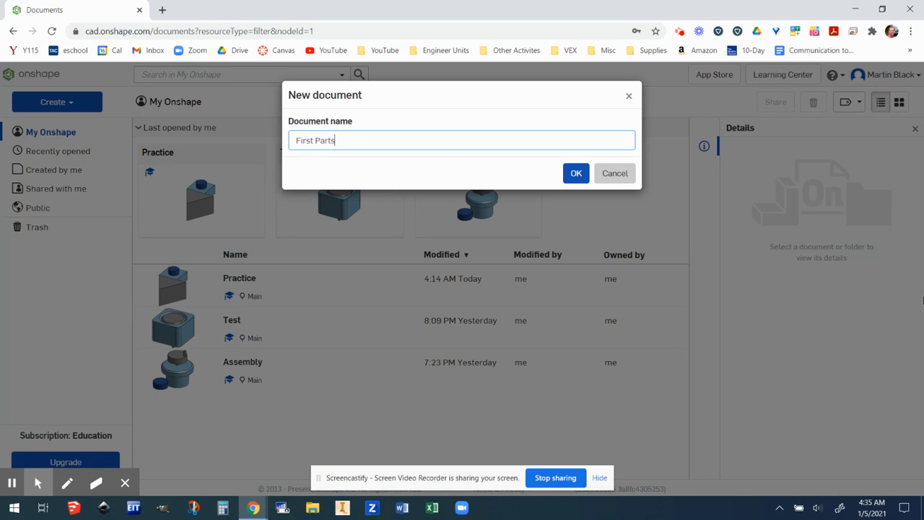
click(577, 175)
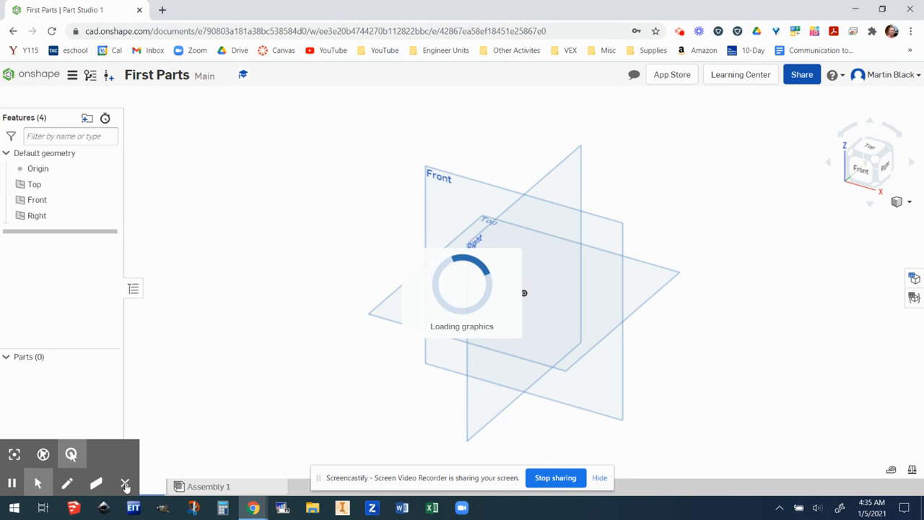
click(125, 483)
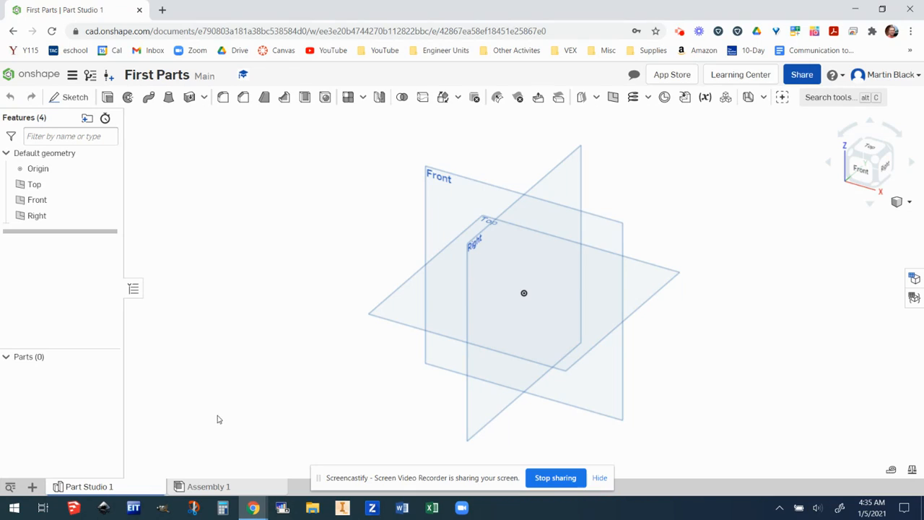
mouse_move(91, 490)
mouse_move(209, 490)
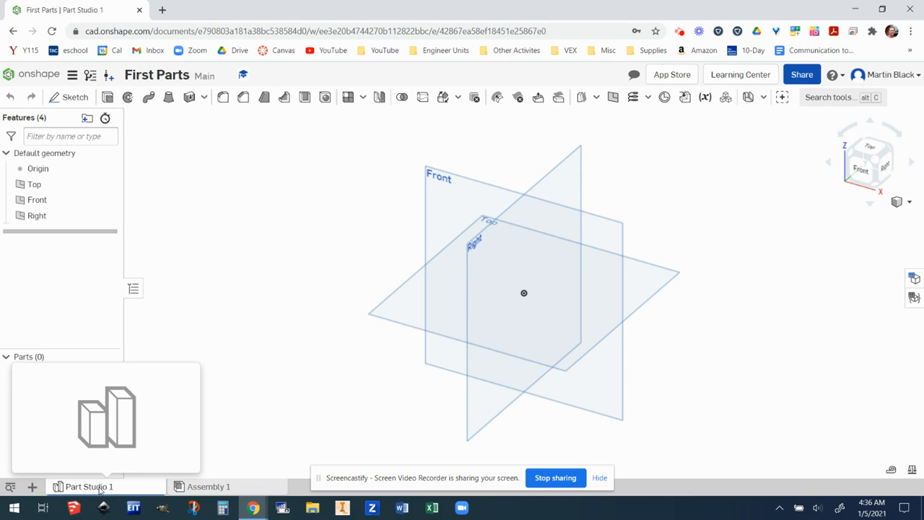
mouse_move(255, 491)
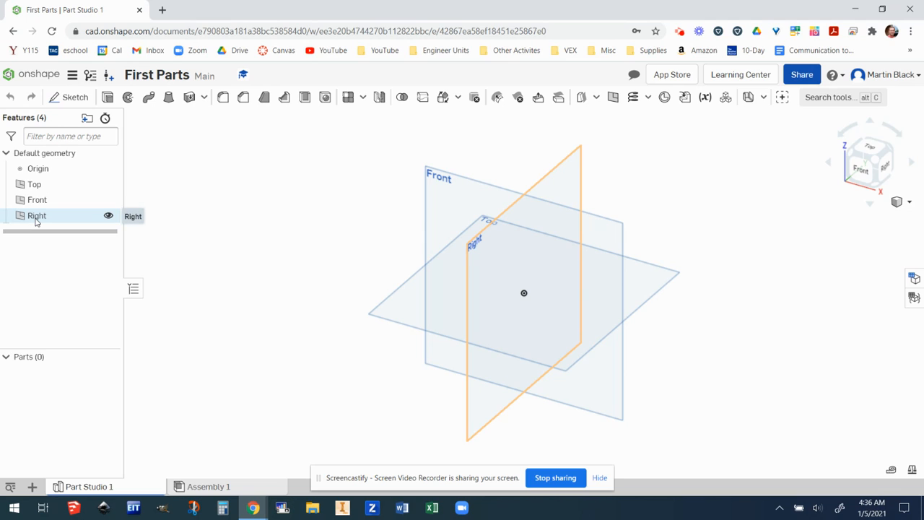
Hide the Front and Right planes so that only the Top plane is displayed.
click(108, 202)
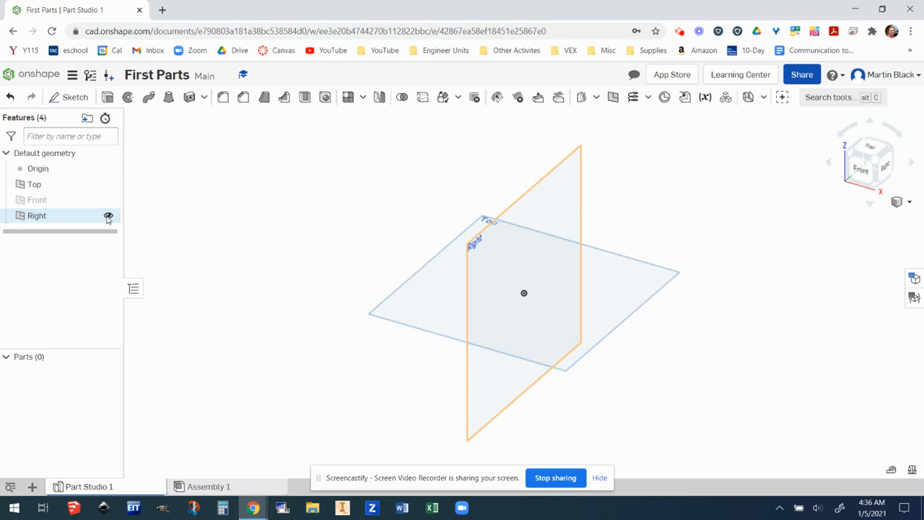
click(109, 217)
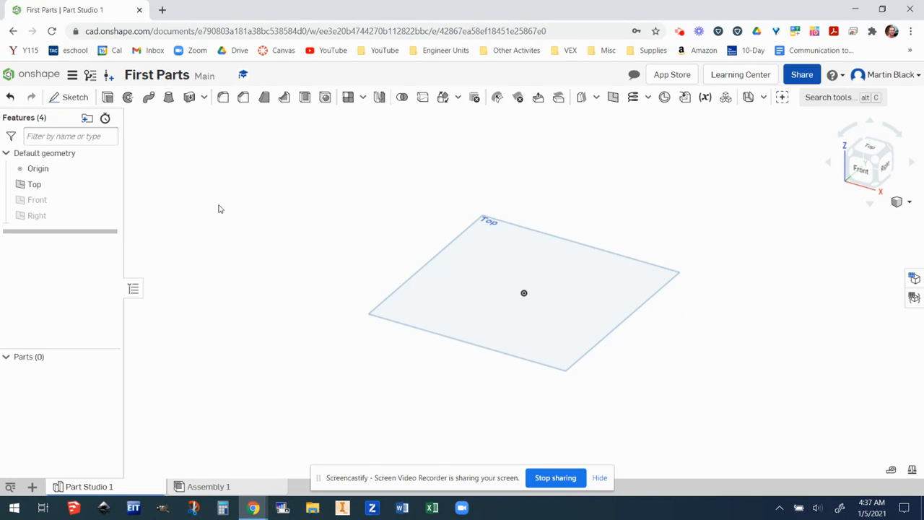
Start a new sketch on the Top plane and orient the view to Top.
click(70, 98)
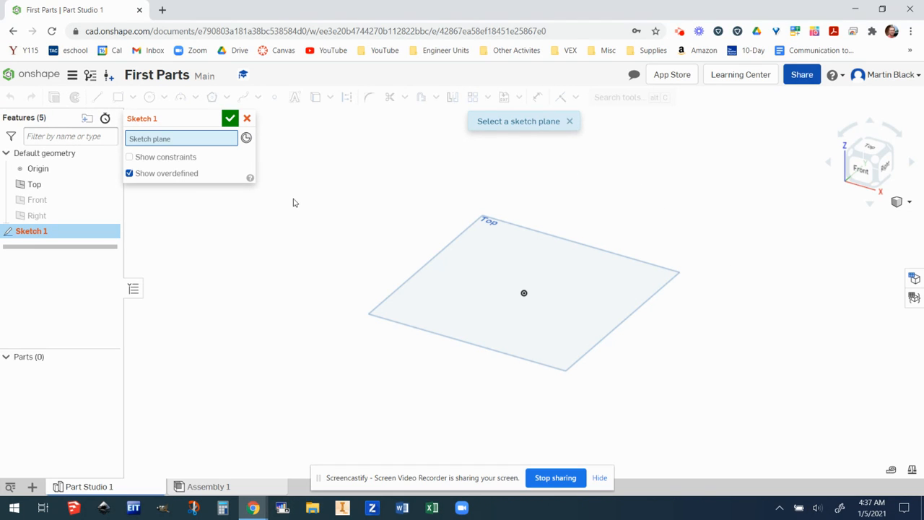
click(497, 254)
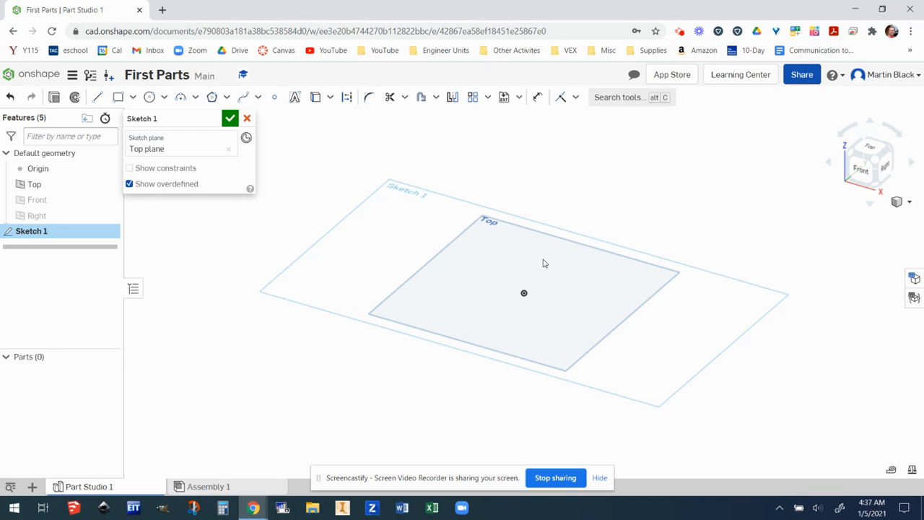
click(871, 149)
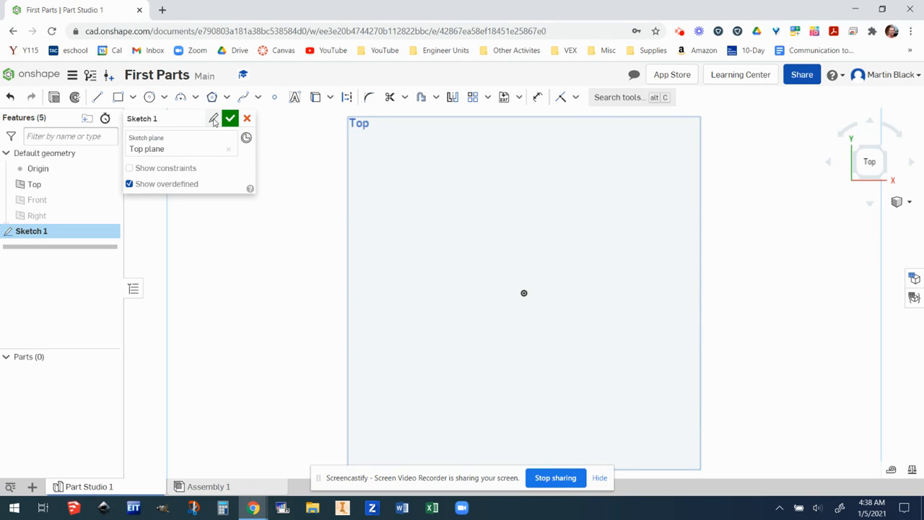
Rename the new sketch as block and accept it.
click(215, 120)
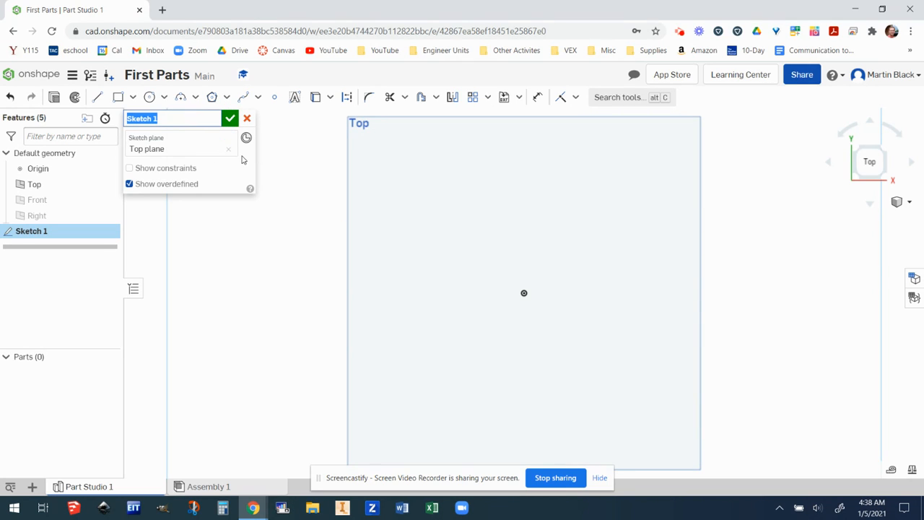
text(block)
click(230, 119)
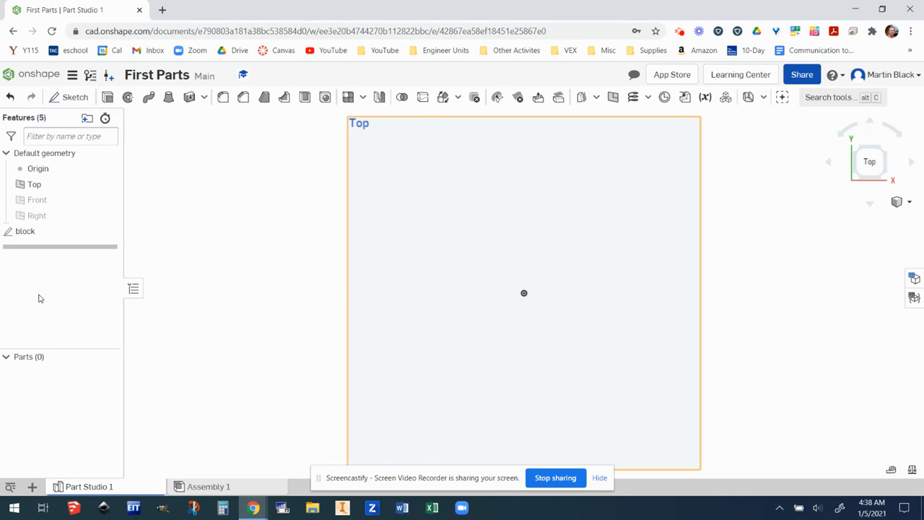
Reopen the block sketch and draw a corner rectangle about 3.55 by 2.67 in enclosing the origin.
click(14, 233)
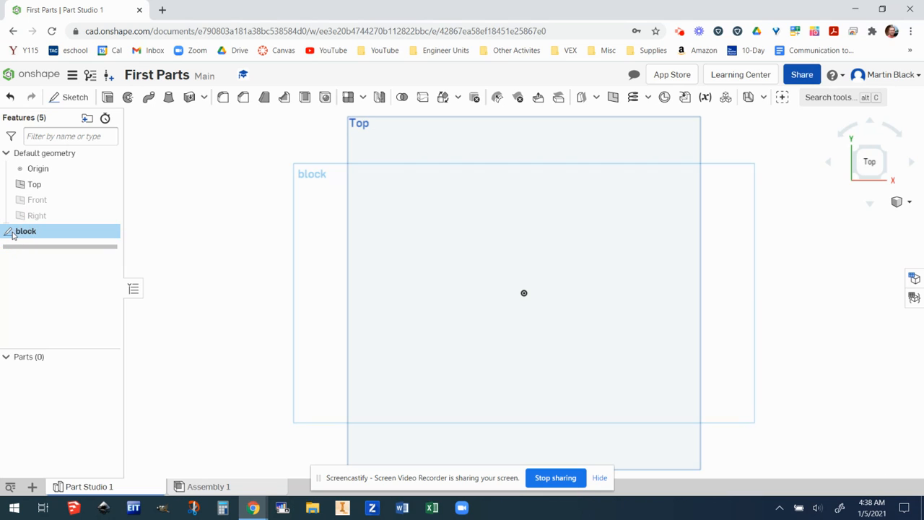
double_click(107, 236)
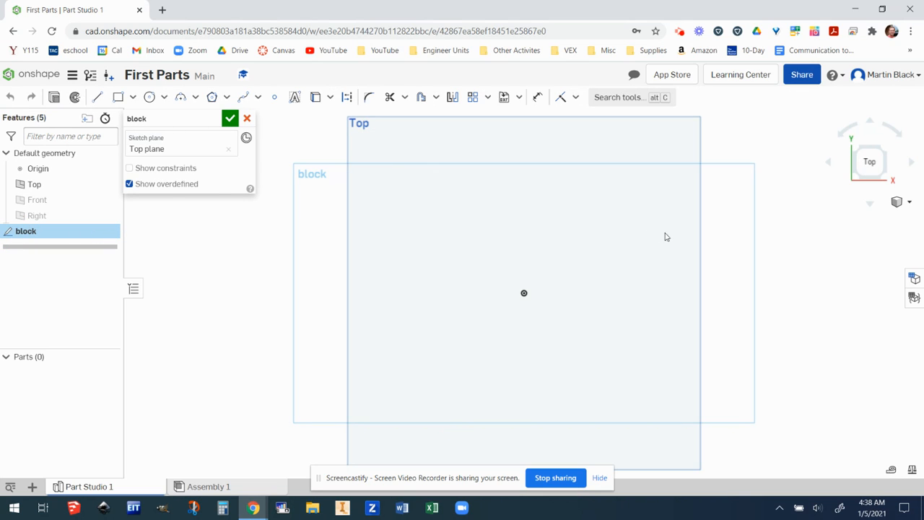
click(118, 99)
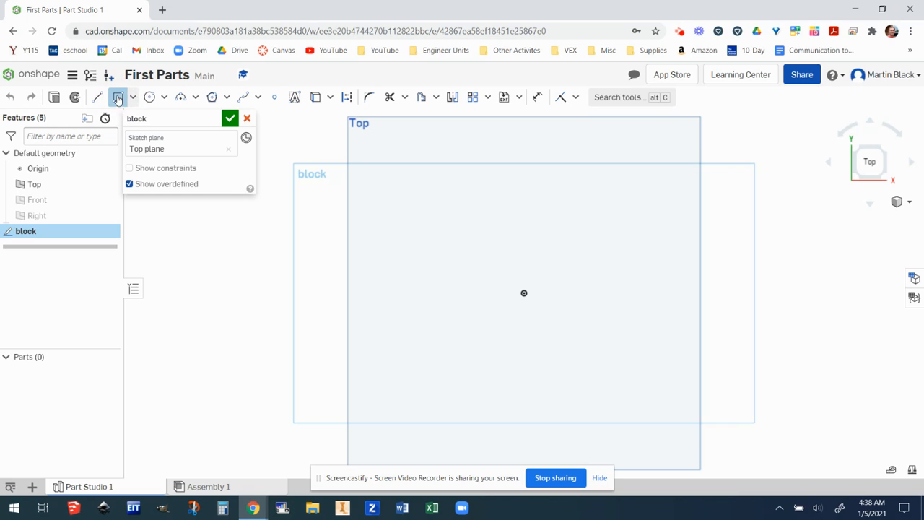
click(410, 213)
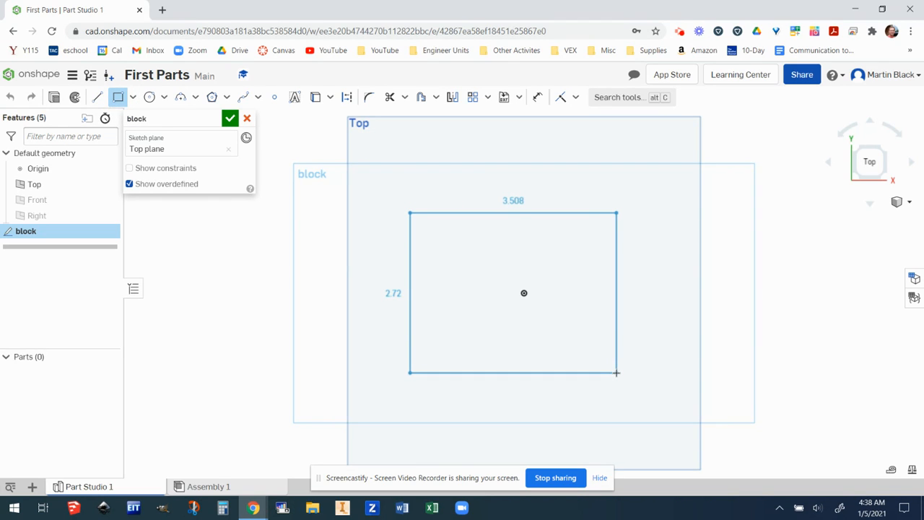
click(584, 359)
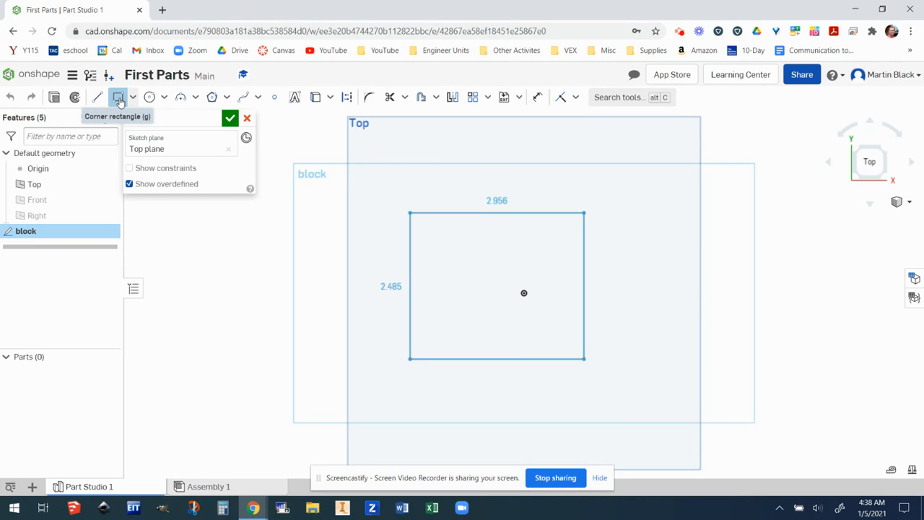
drag(584, 358, 619, 370)
click(619, 370)
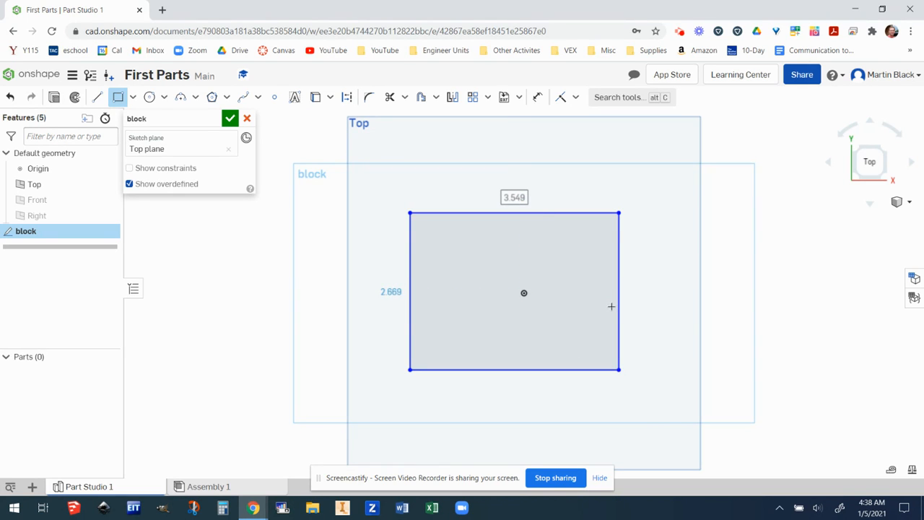
Dimension the rectangle's horizontal top edge and set its width to 4 in.
click(539, 98)
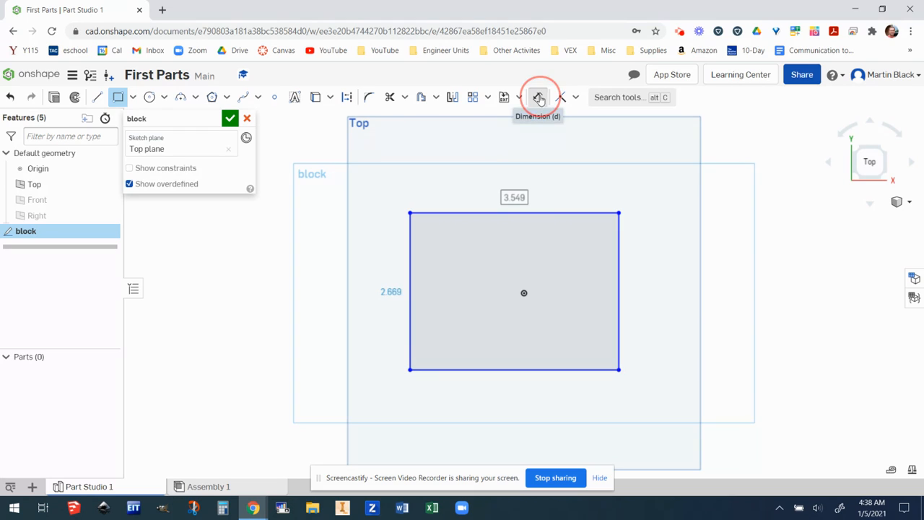
click(514, 213)
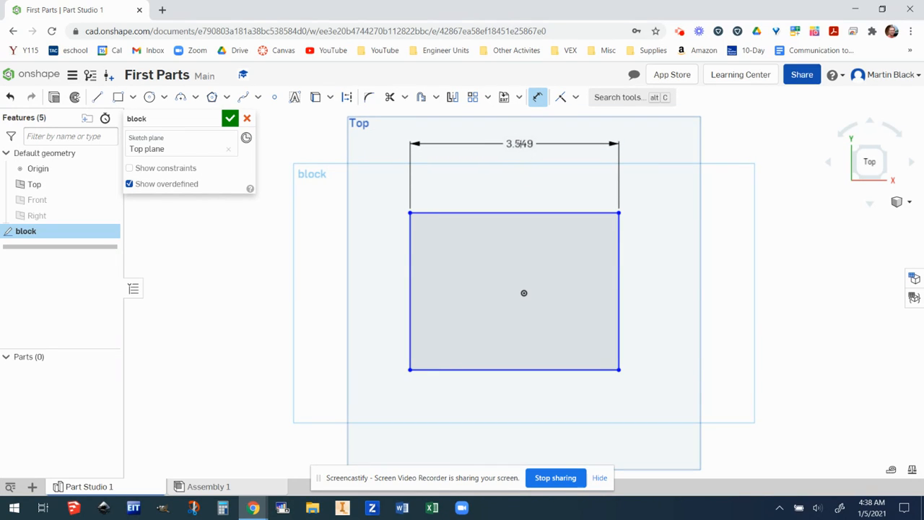
click(520, 144)
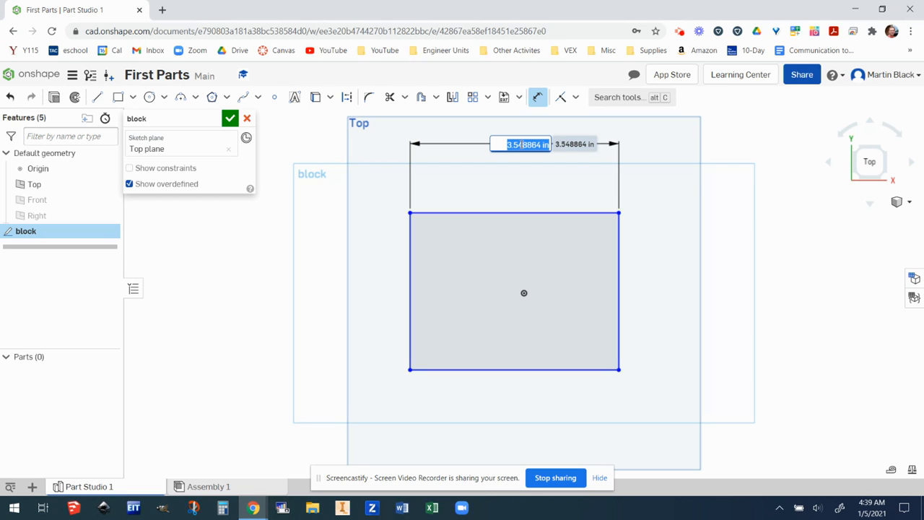
text(4)
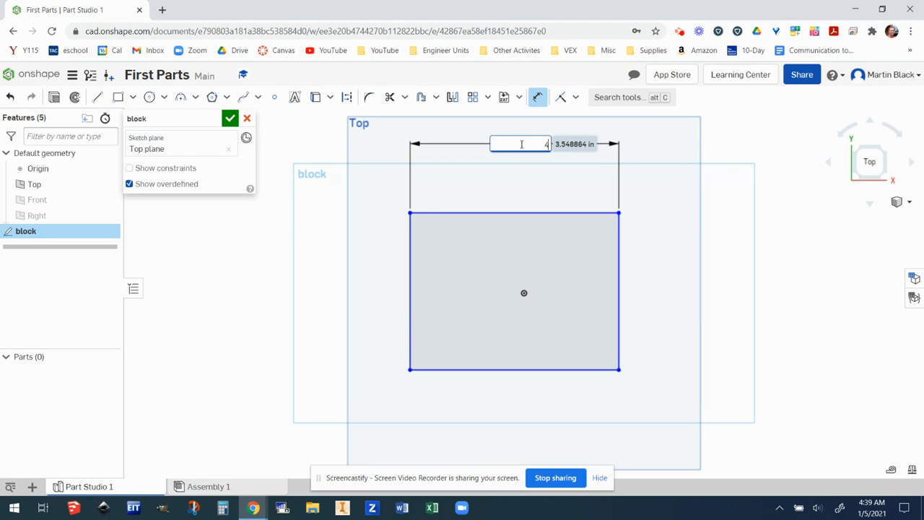
key(Return)
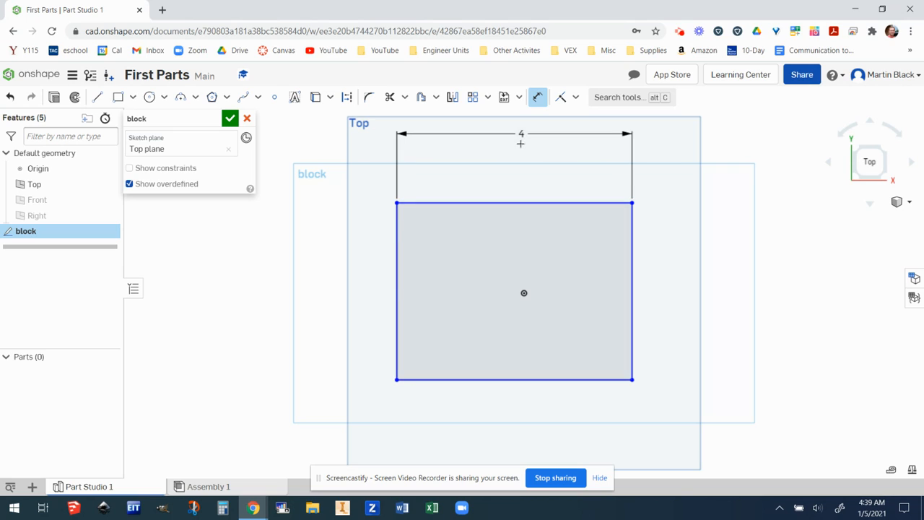
Dimension the rectangle's vertical left edge and set its height to 4 in.
click(396, 287)
click(367, 281)
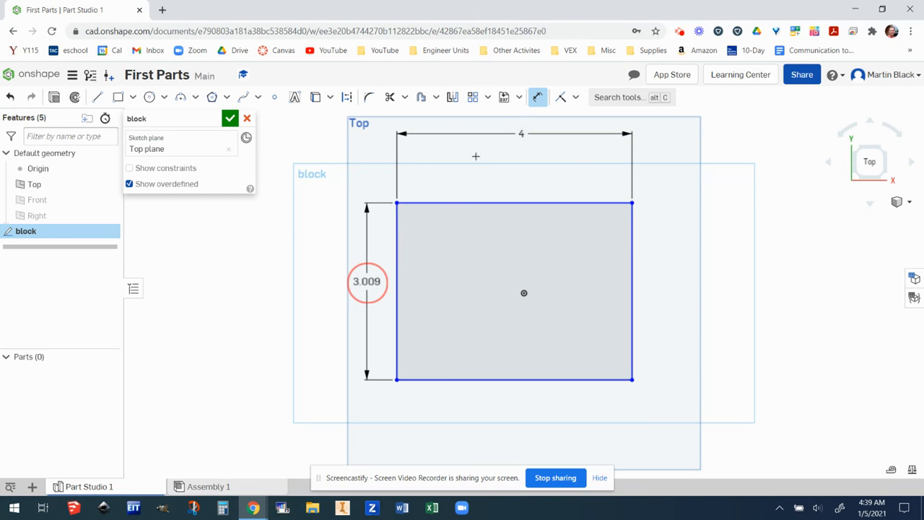
text(4)
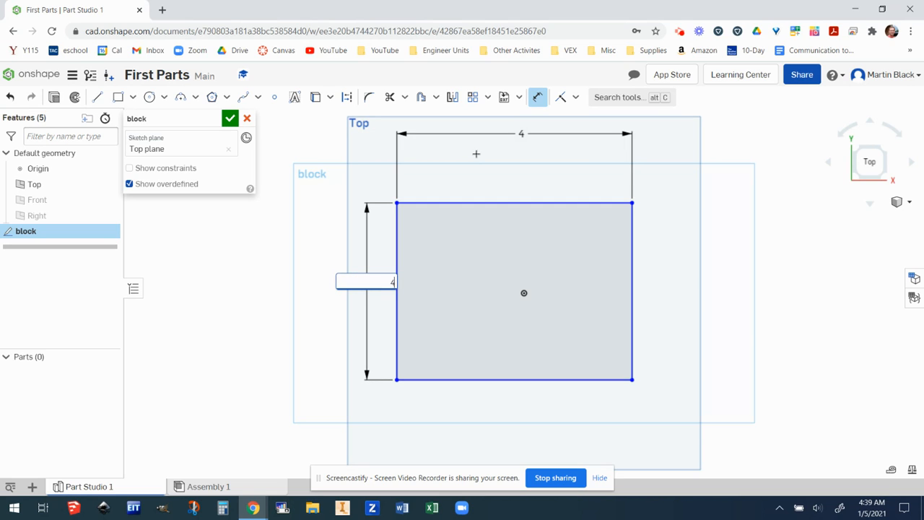
key(Return)
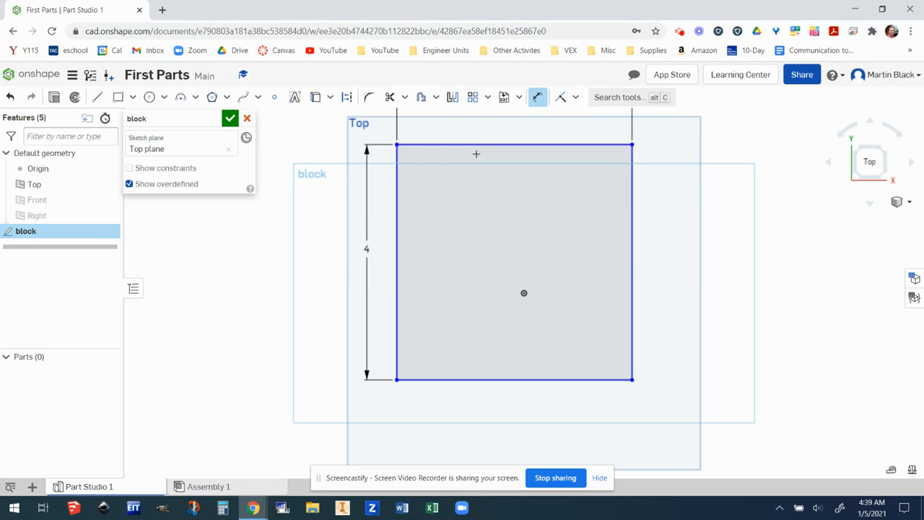
scroll(489, 182, up, 2)
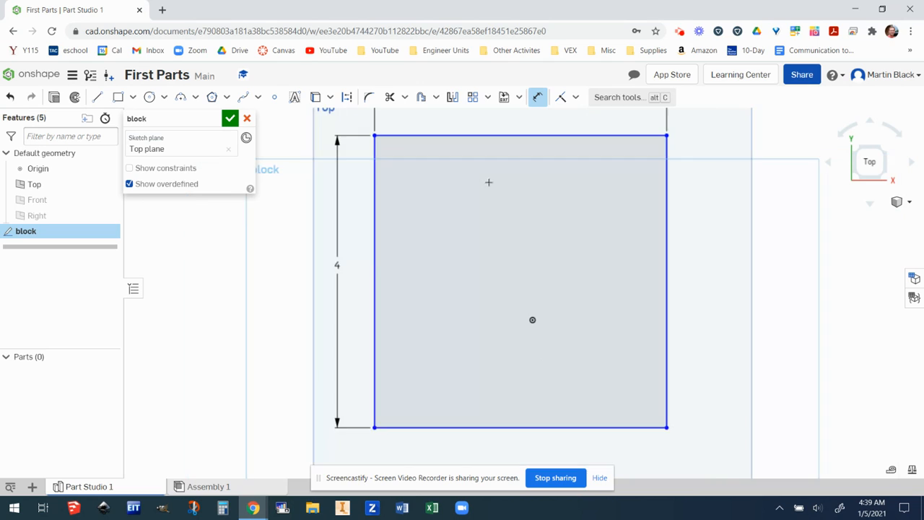
scroll(489, 182, down, 3)
scroll(489, 182, up, 1)
scroll(489, 182, down, 3)
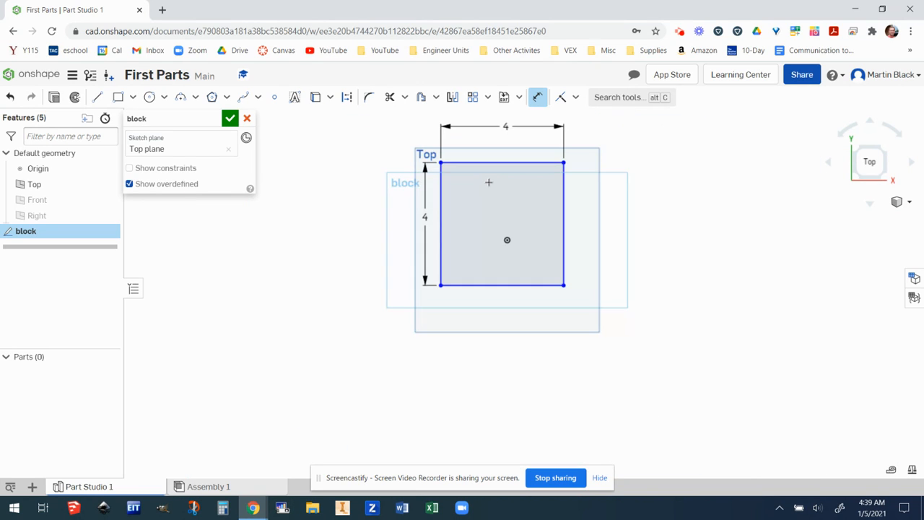
scroll(489, 182, up, 1)
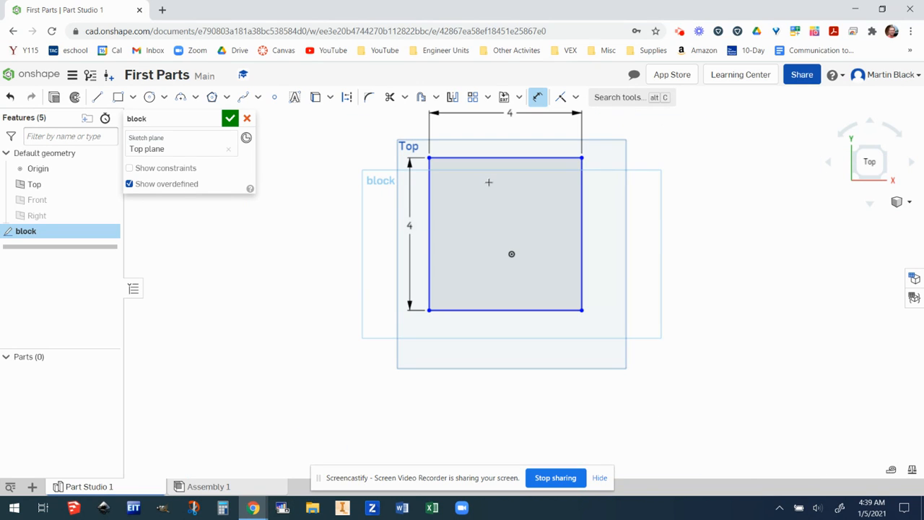
Accept the block sketch and switch the model to the isometric view.
scroll(492, 183, up, 1)
scroll(492, 183, down, 1)
click(528, 214)
mouse_move(528, 214)
right_down()
mouse_move(446, 260)
mouse_move(547, 209)
mouse_move(527, 231)
right_up()
click(869, 165)
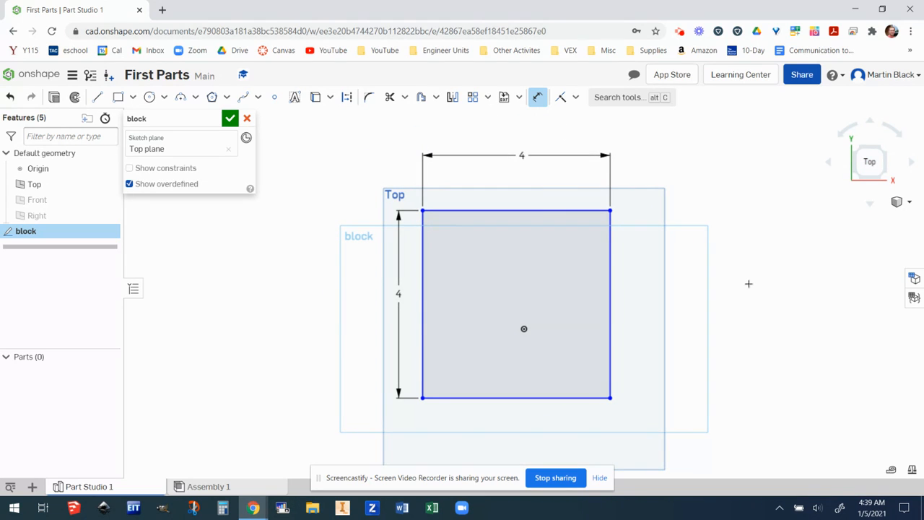
mouse_move(764, 279)
middle_down()
mouse_move(686, 275)
mouse_move(778, 254)
mouse_move(811, 270)
mouse_move(645, 248)
mouse_move(681, 269)
mouse_move(764, 257)
mouse_move(676, 256)
mouse_move(716, 261)
middle_up()
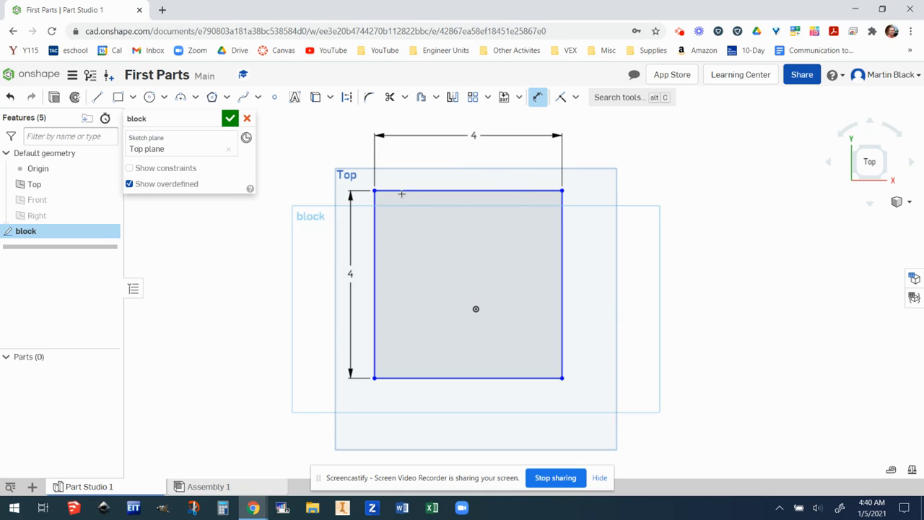
click(229, 119)
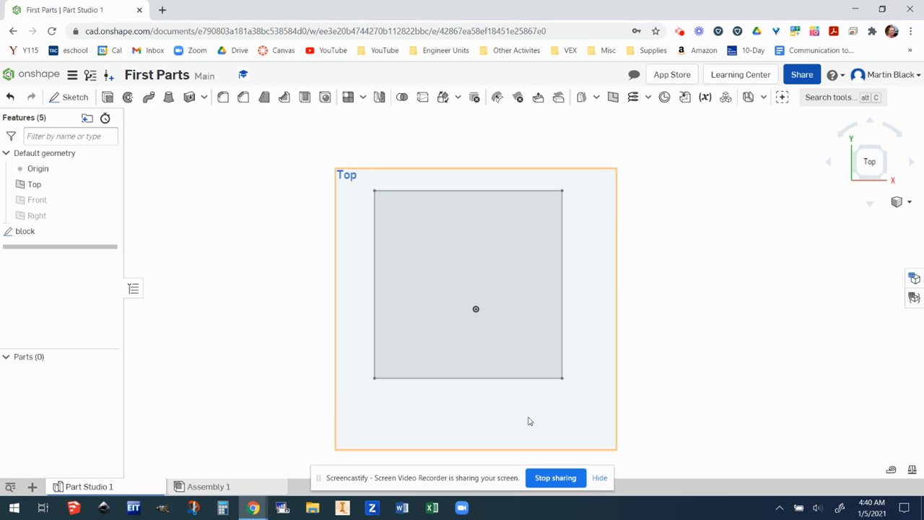
click(908, 203)
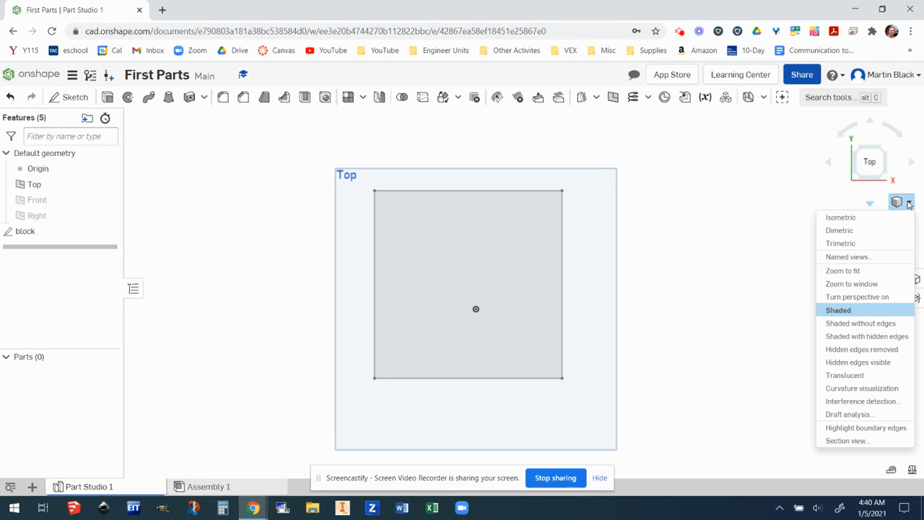
click(839, 218)
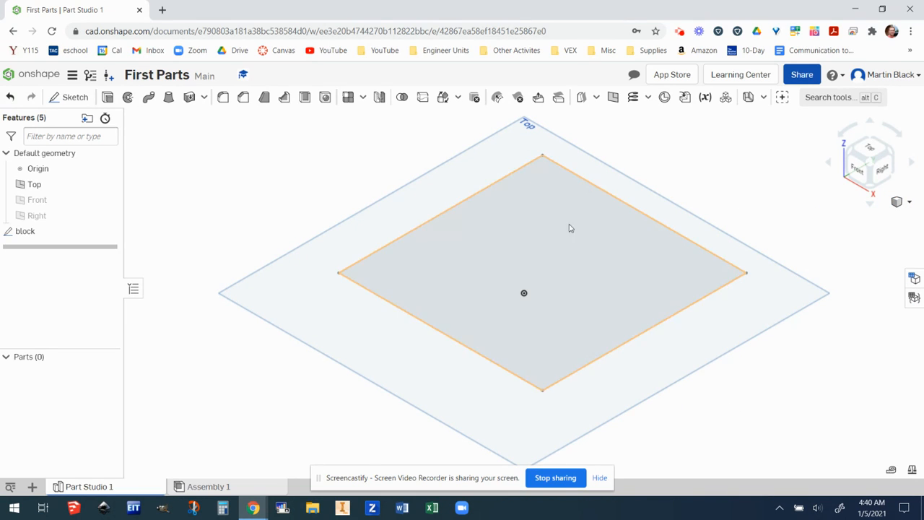
Extrude the square block region as a new solid with a blind depth of 2 in.
click(107, 98)
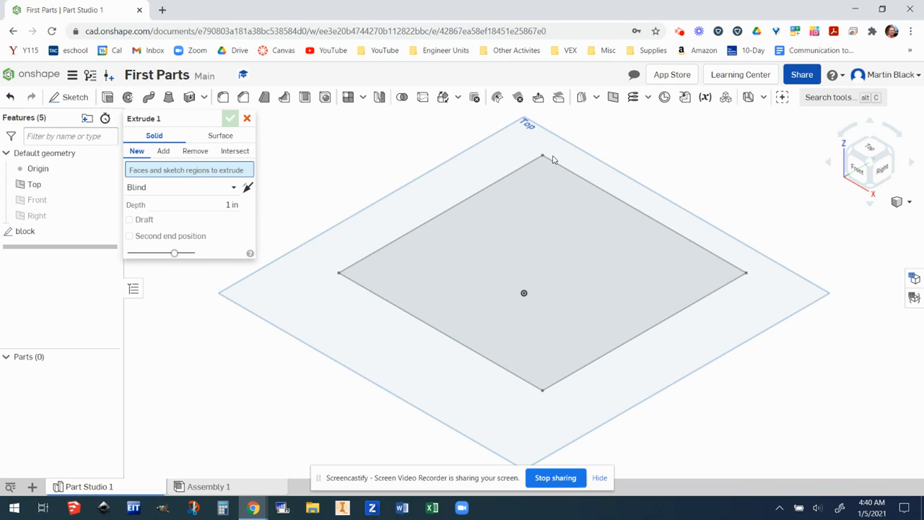
click(513, 247)
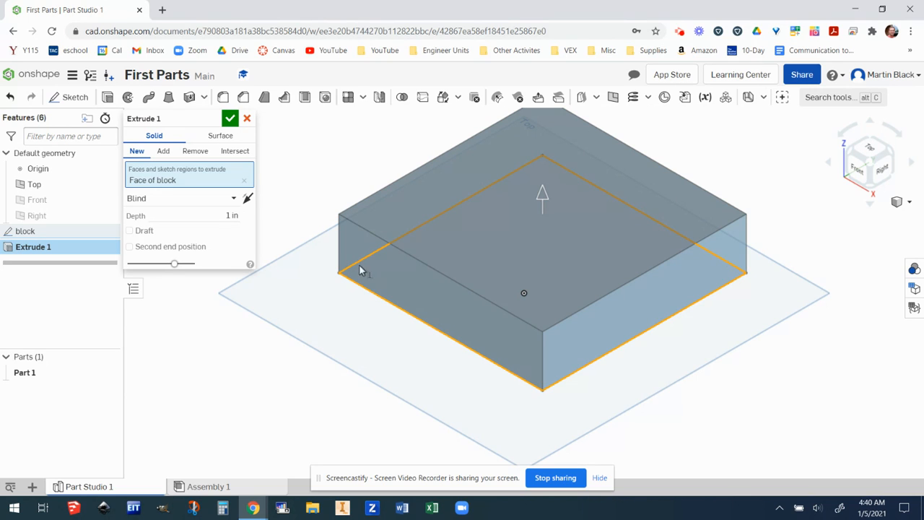
click(225, 215)
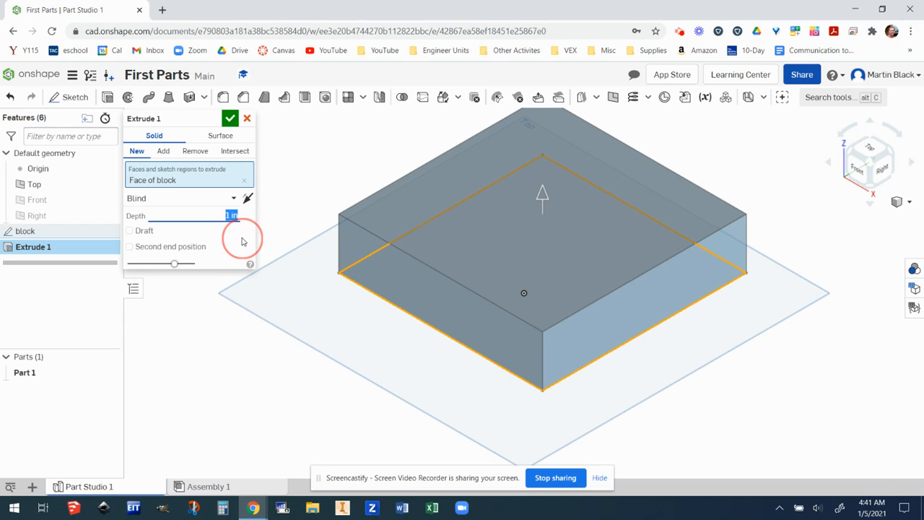
text(2)
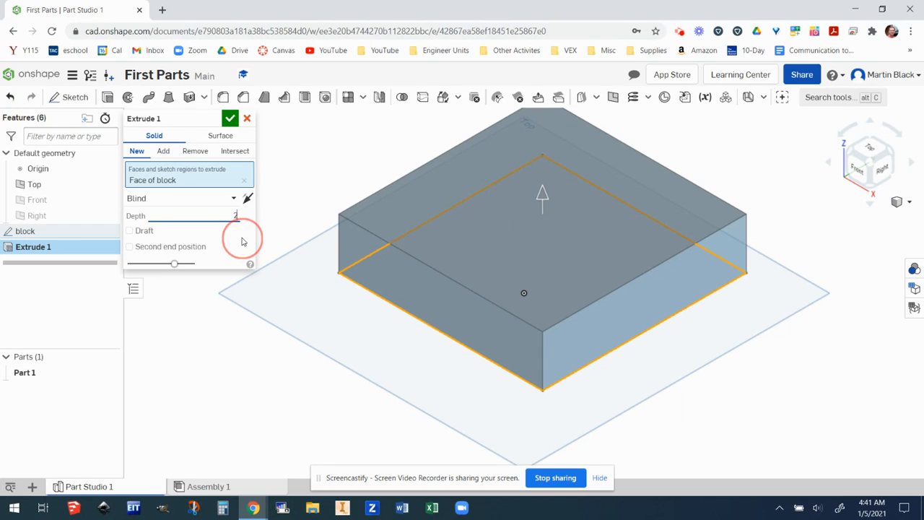
click(230, 120)
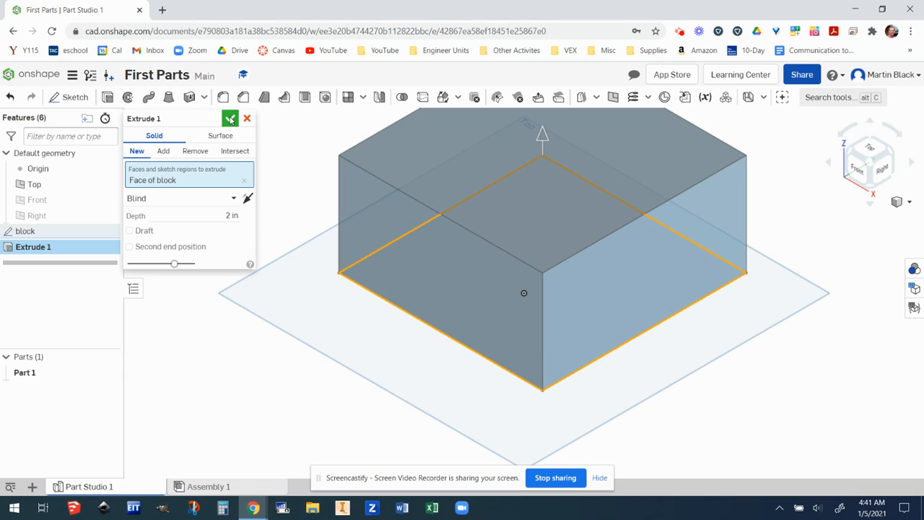
click(230, 118)
Create a new sketch on the Top plane and name it triangle.
scroll(676, 309, up, 1)
scroll(676, 308, down, 3)
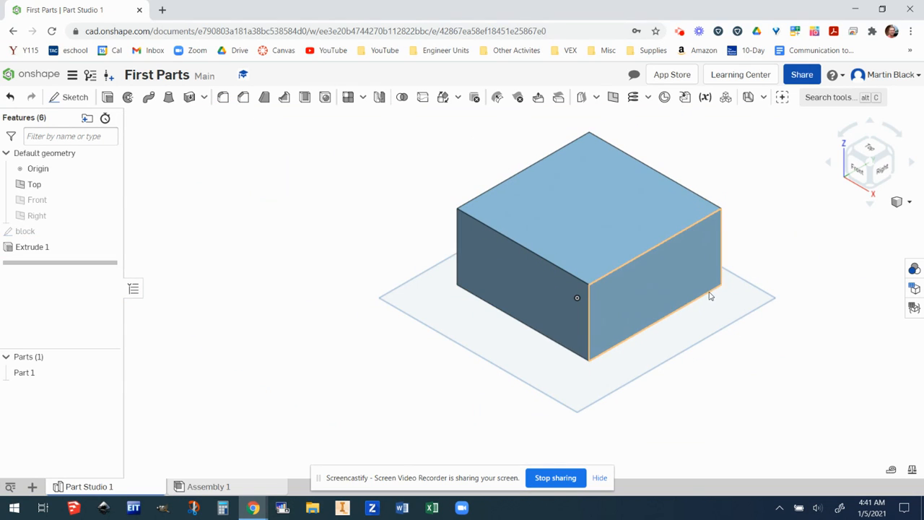
right_drag(713, 289, 762, 262)
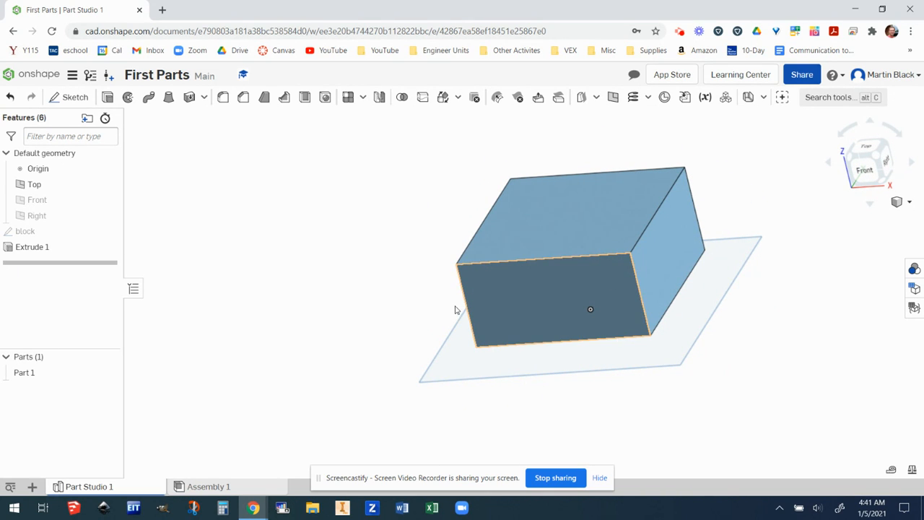
right_drag(743, 322, 761, 342)
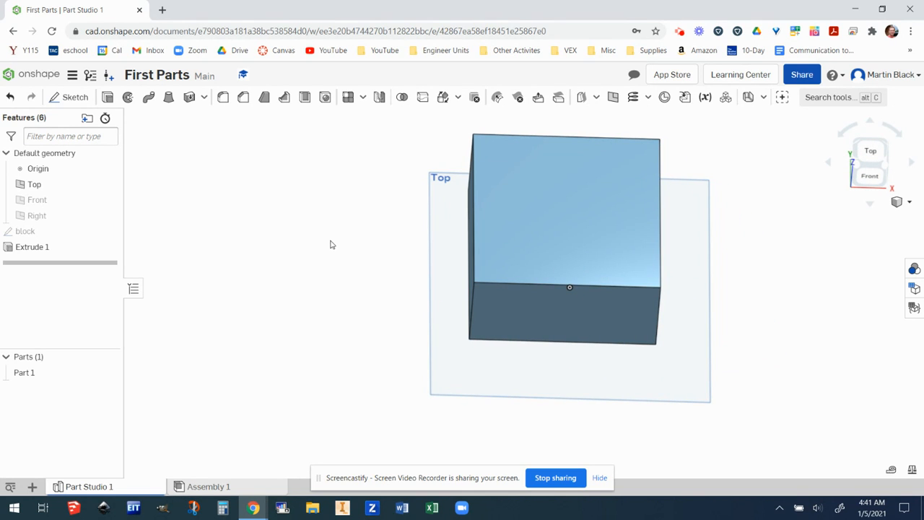
right_drag(400, 243, 401, 264)
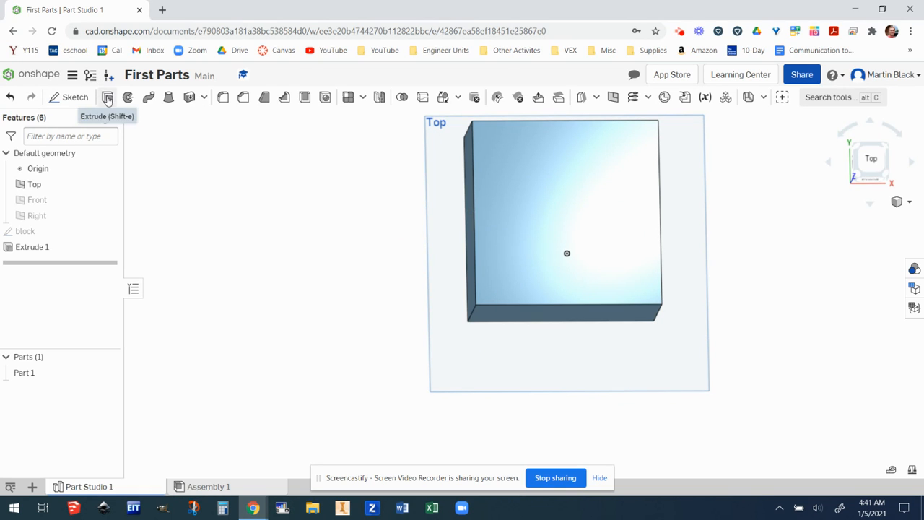
click(75, 99)
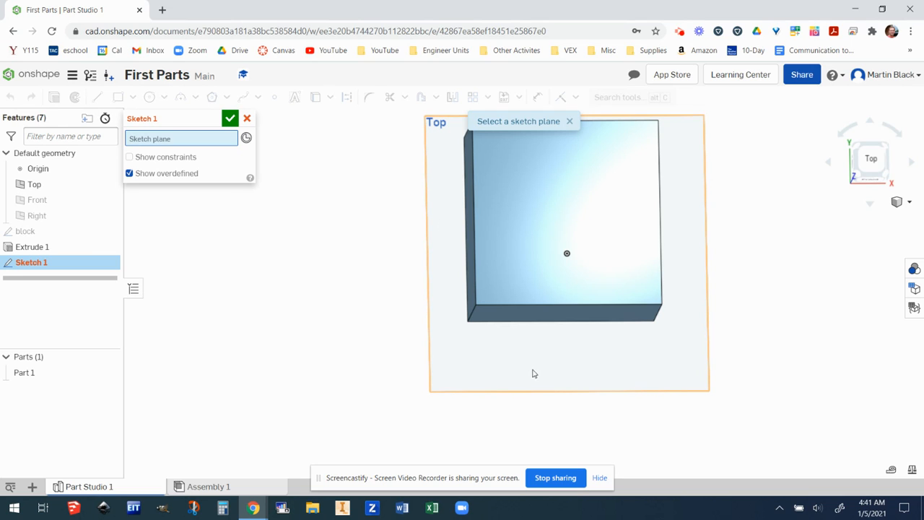
click(473, 371)
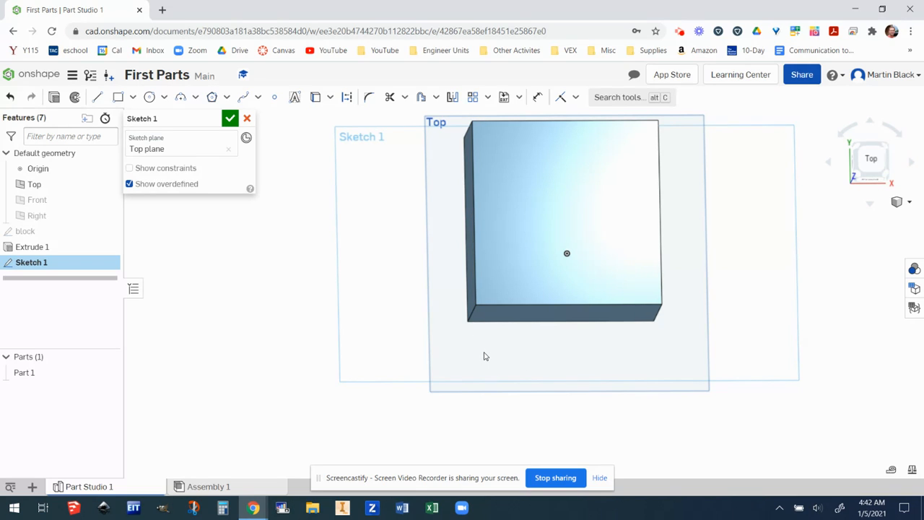
click(164, 120)
click(152, 120)
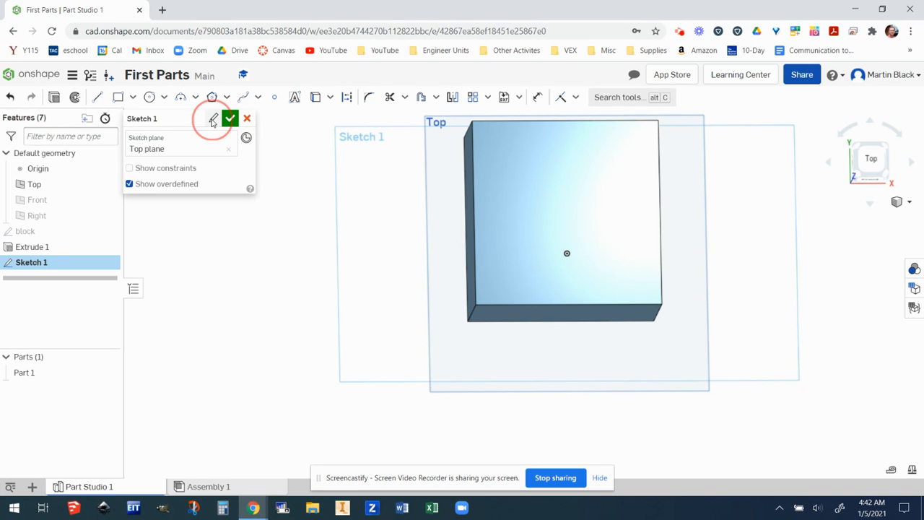
click(214, 120)
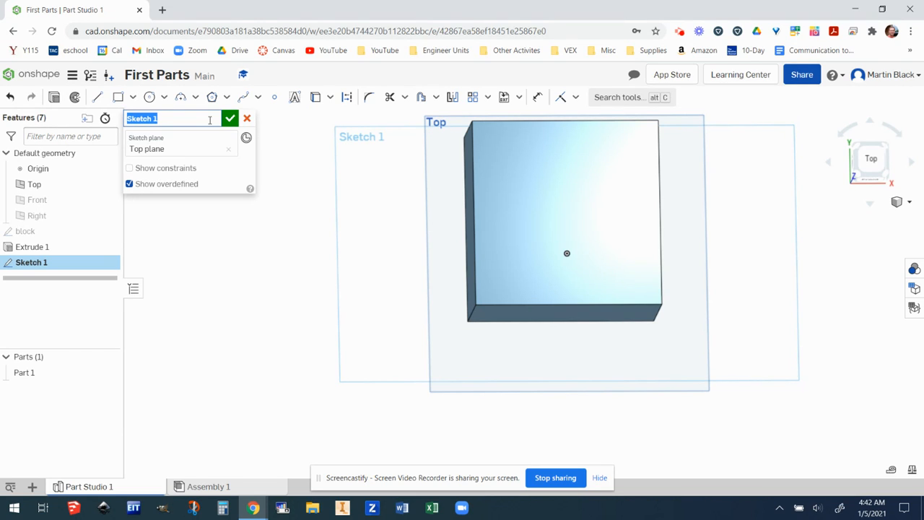
text(tra)
Draw a closed triangle of lines about 2.73, 2.50 and 3.10 in long, to the left of the block.
click(99, 98)
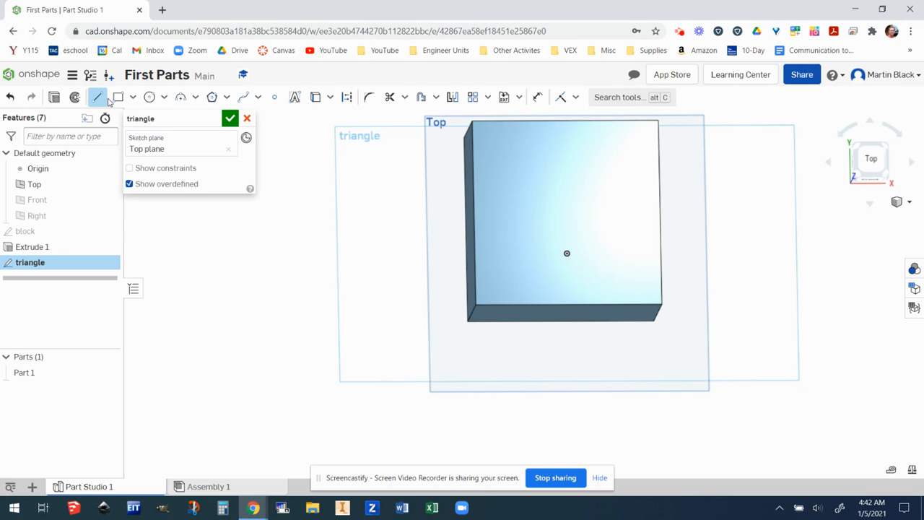
click(397, 292)
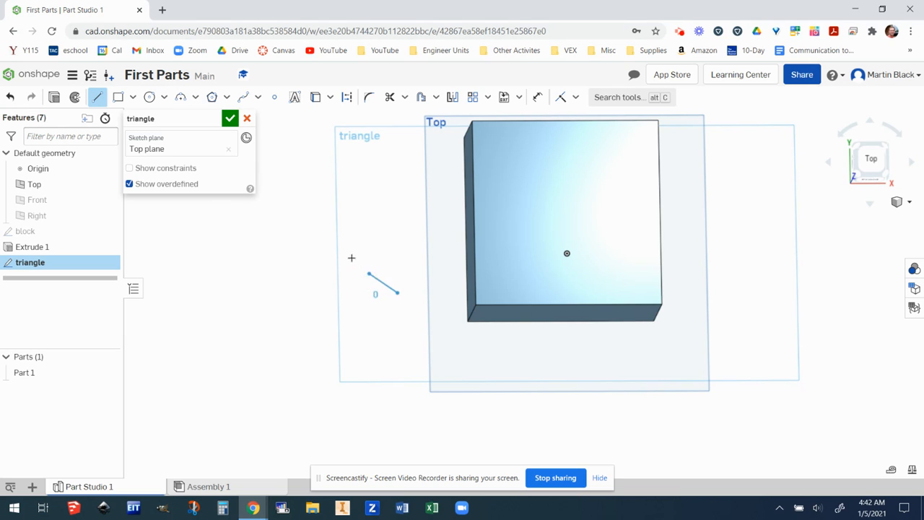
click(313, 198)
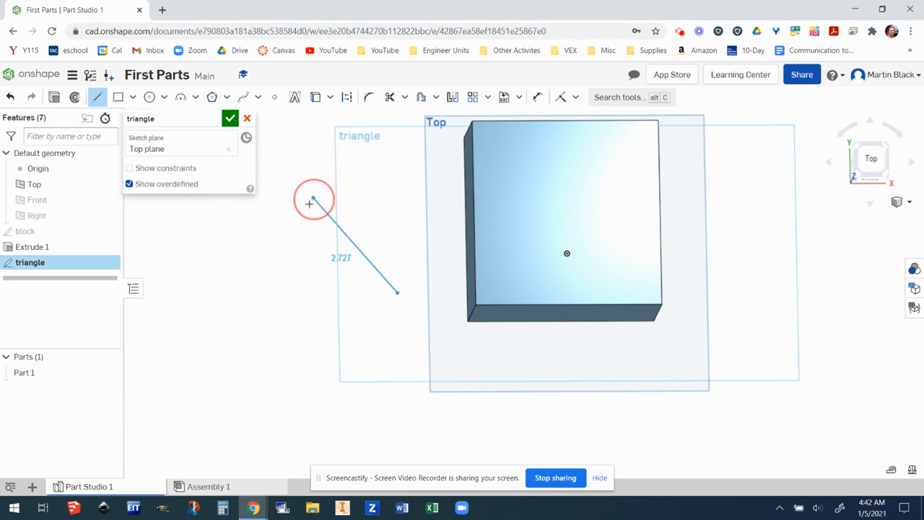
click(253, 295)
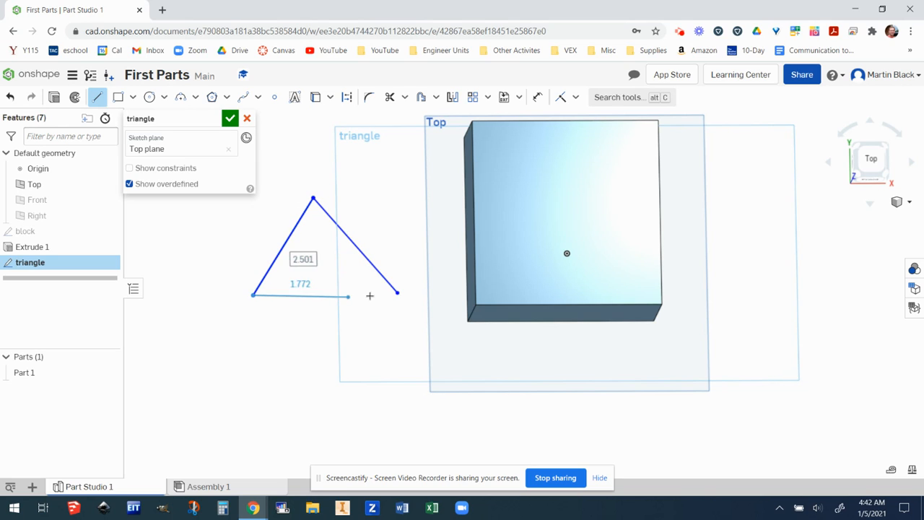
click(397, 292)
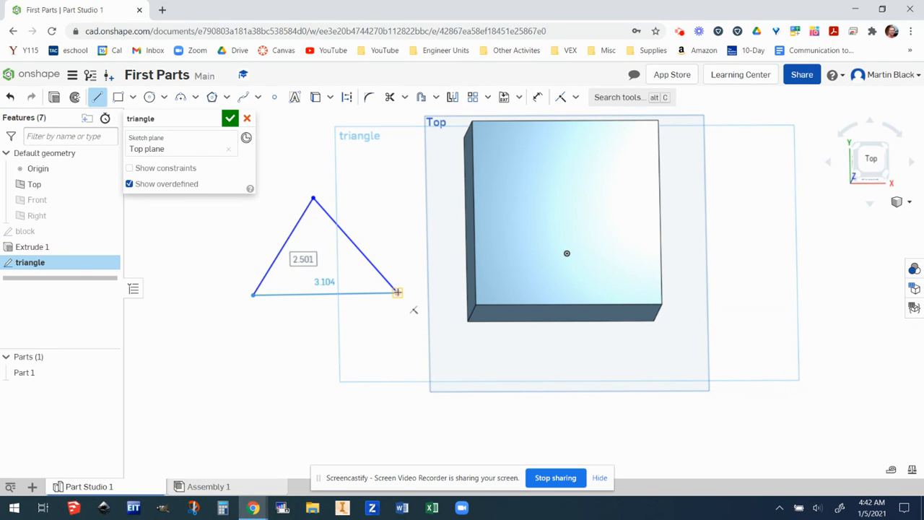
mouse_move(394, 292)
mouse_down()
mouse_move(390, 308)
mouse_move(394, 299)
mouse_up()
click(398, 293)
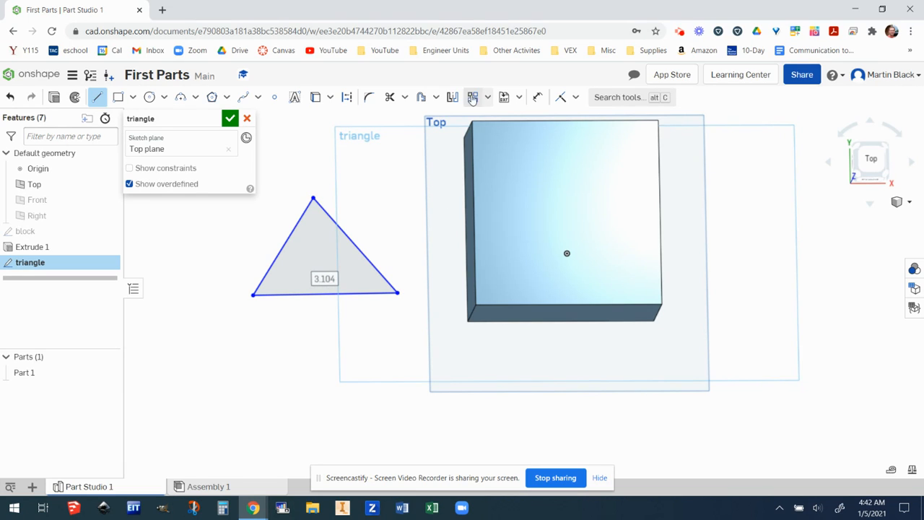
Dimension the triangle's right slanted side and set its length to 4 in.
click(539, 99)
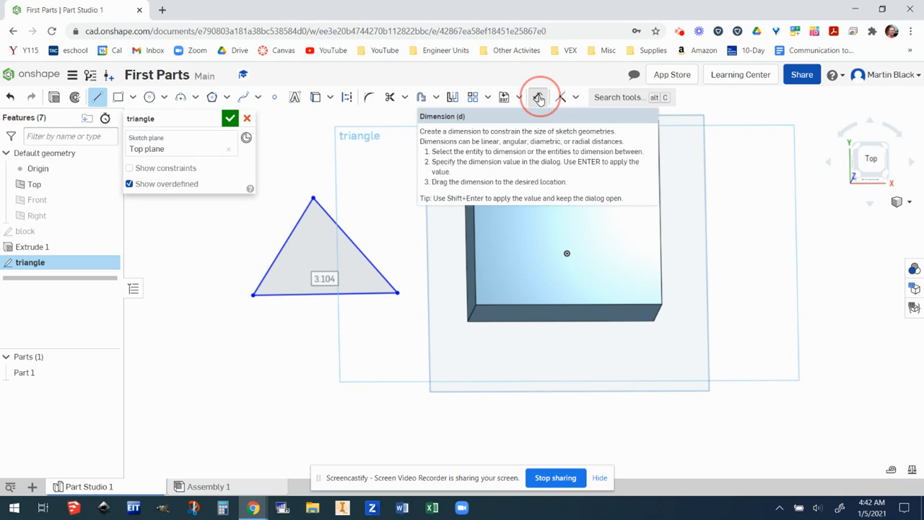
click(352, 241)
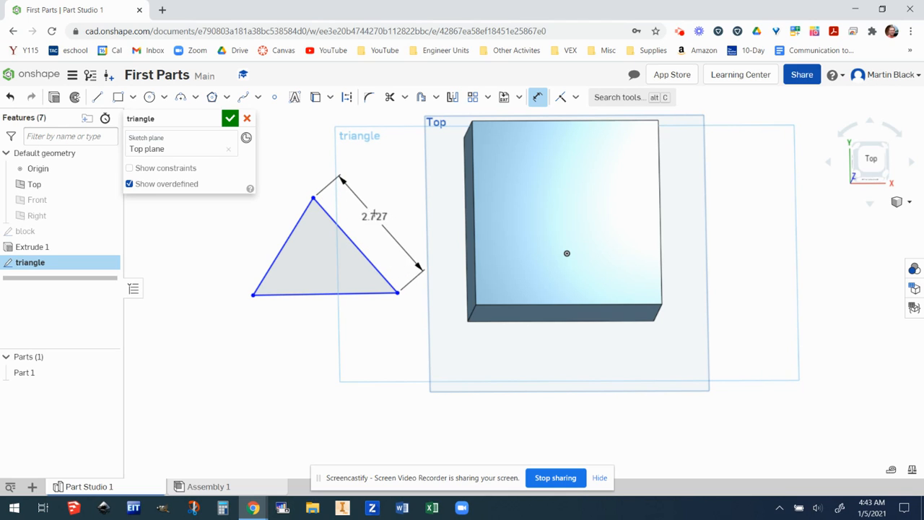
click(374, 213)
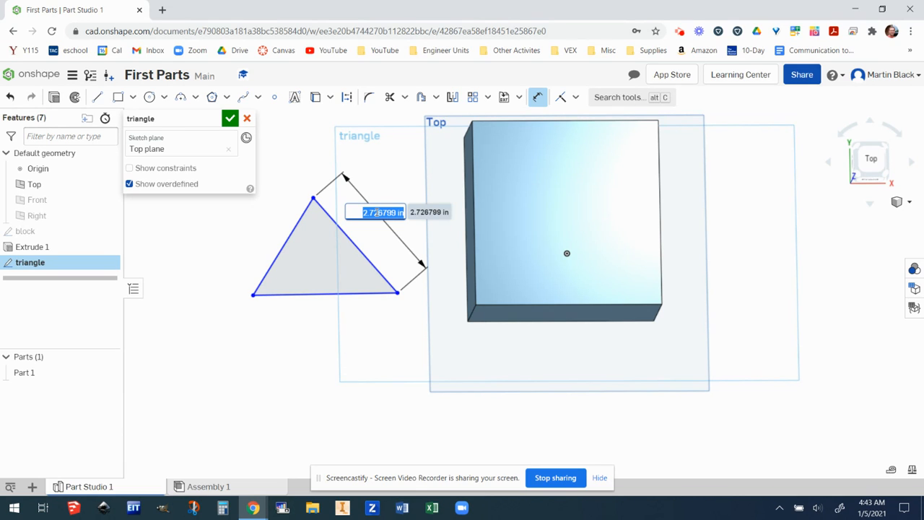
text(4)
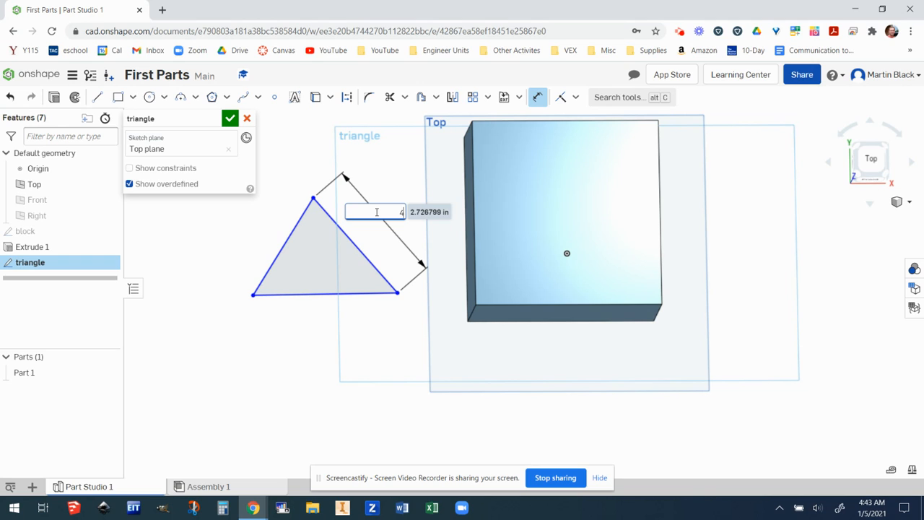
key(Return)
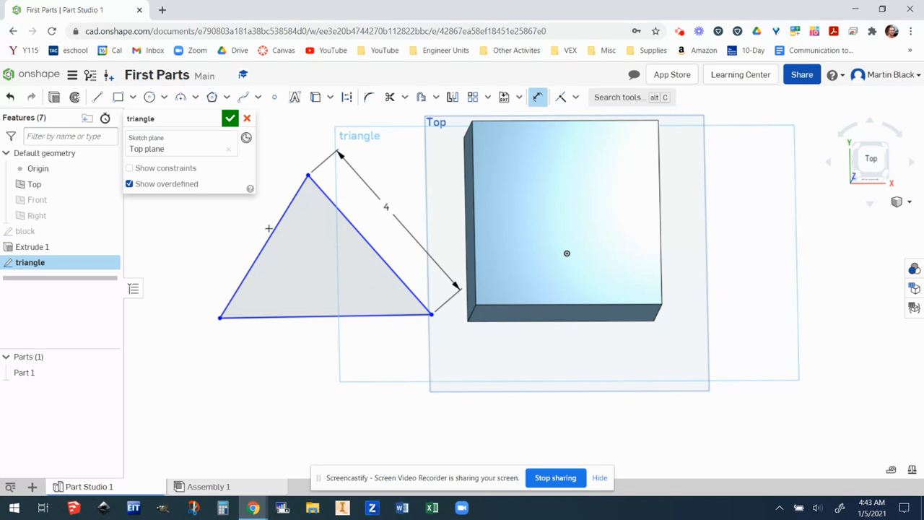
Dimension the triangle's left slanted side and set its length to 4 in.
click(267, 241)
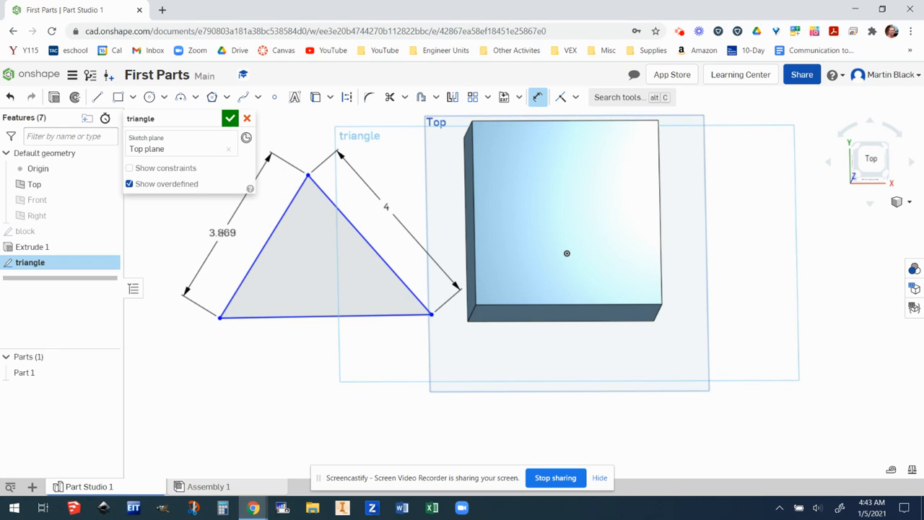
click(224, 233)
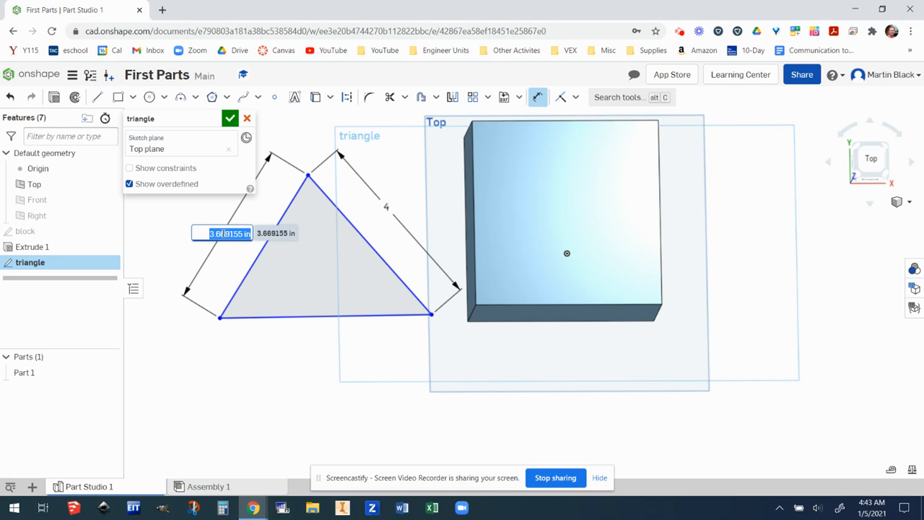
text(4)
key(Return)
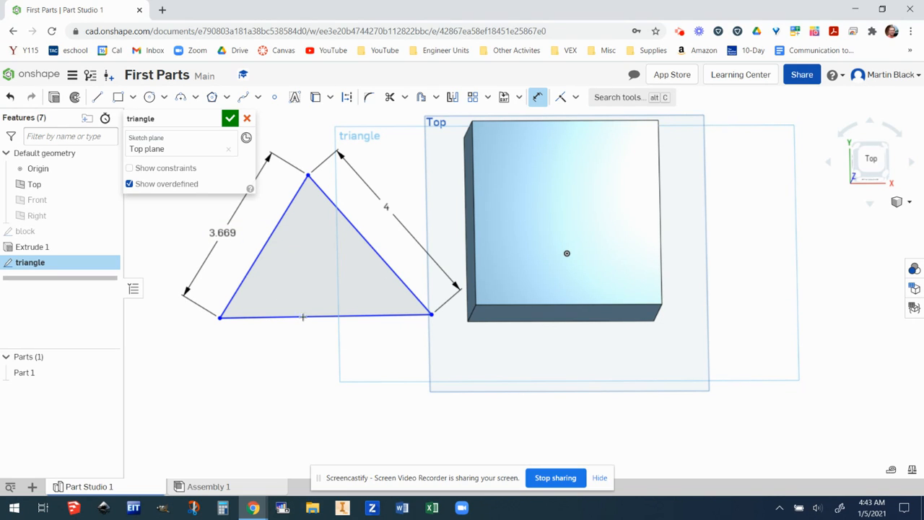
Dimension the triangle's bottom side, set its length to 4 in, and finish the triangle sketch.
click(336, 310)
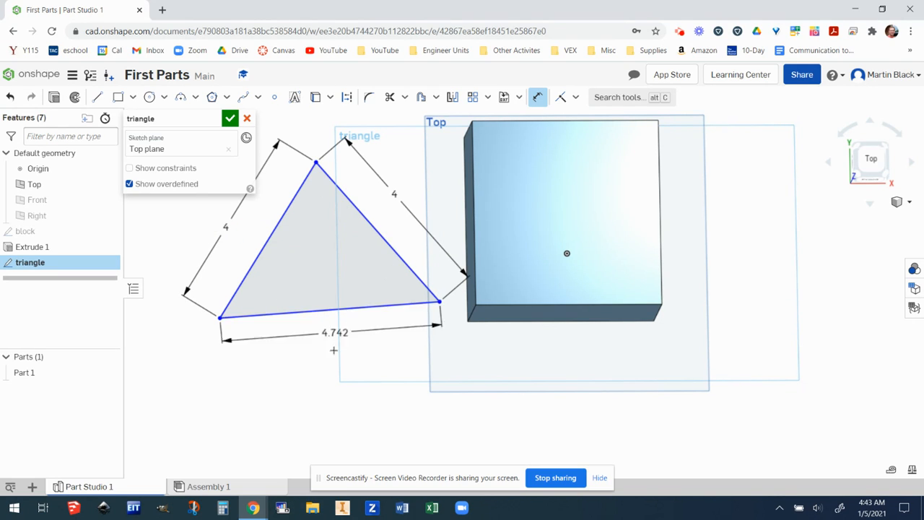
click(335, 346)
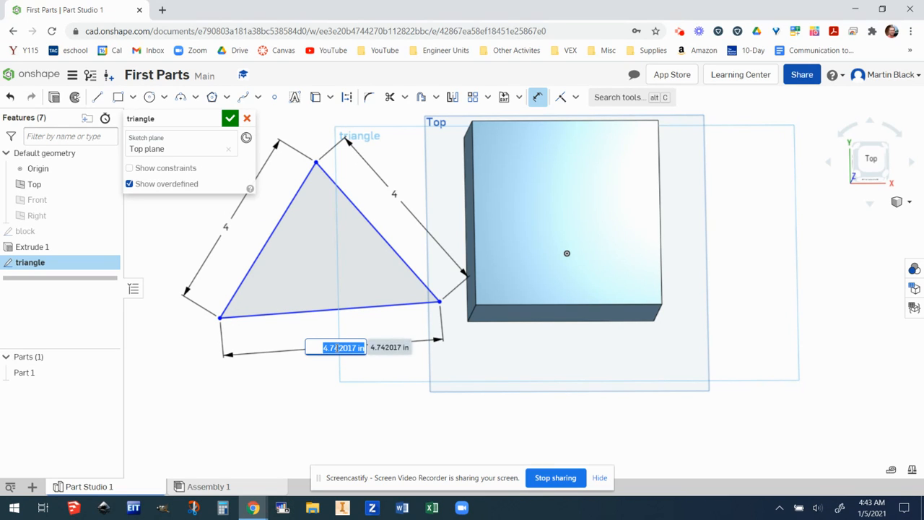
text(4)
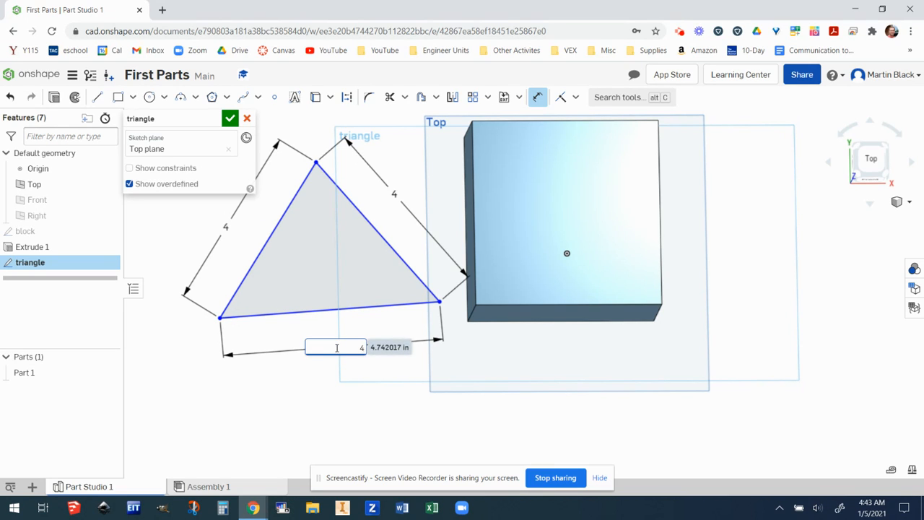
key(Return)
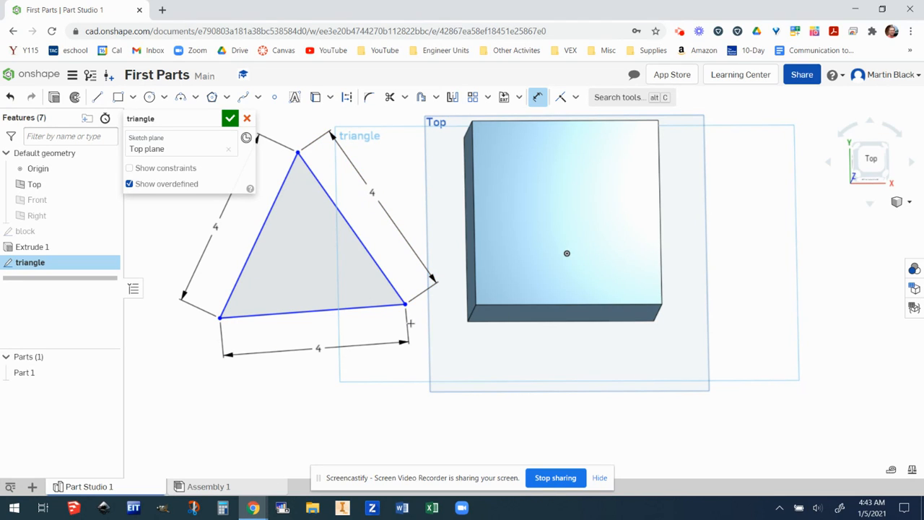
click(229, 119)
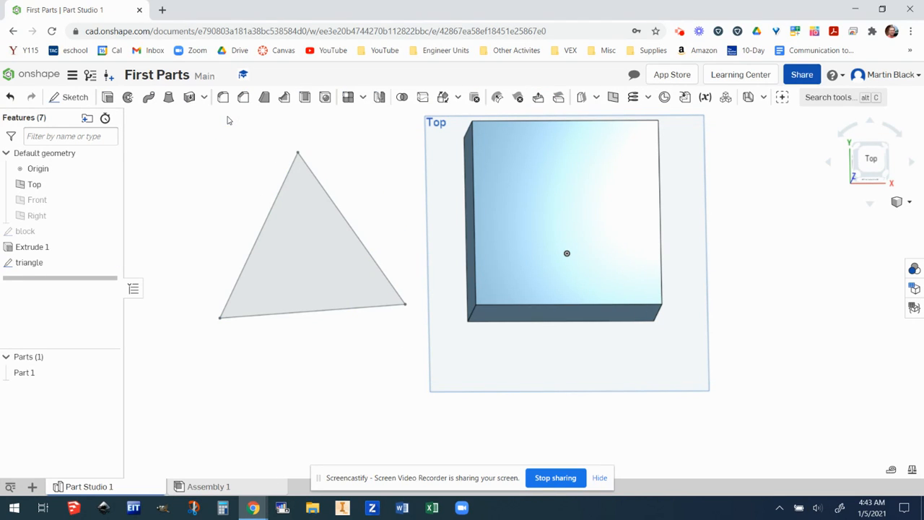
Extrude the triangle sketch region as a new solid part with a blind depth of 1 in.
click(910, 204)
click(840, 217)
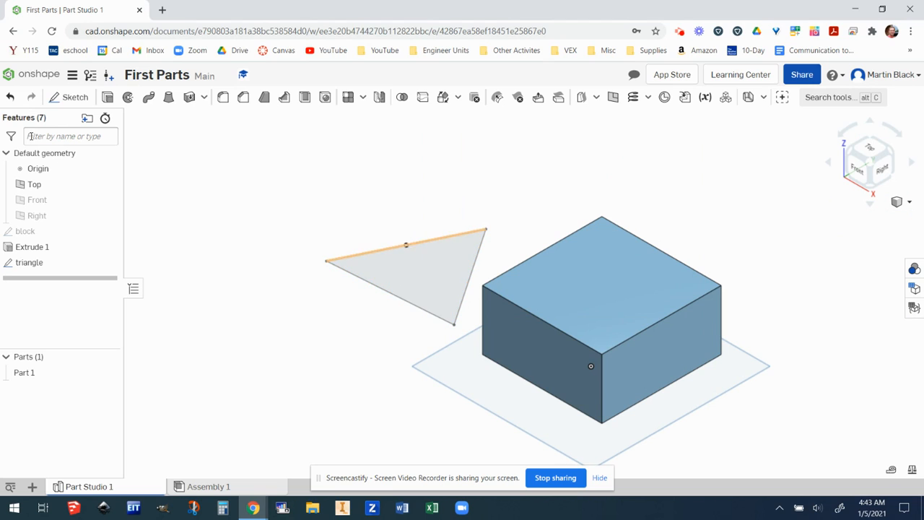
click(108, 98)
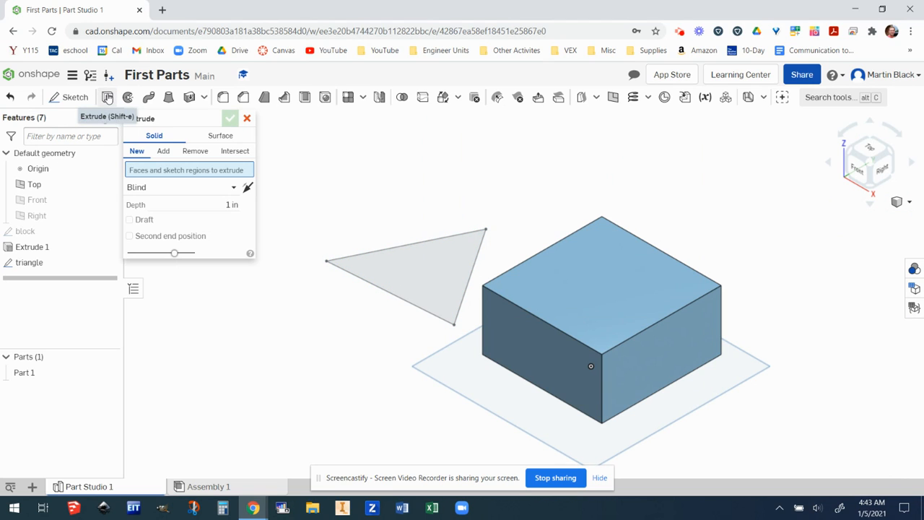
click(425, 275)
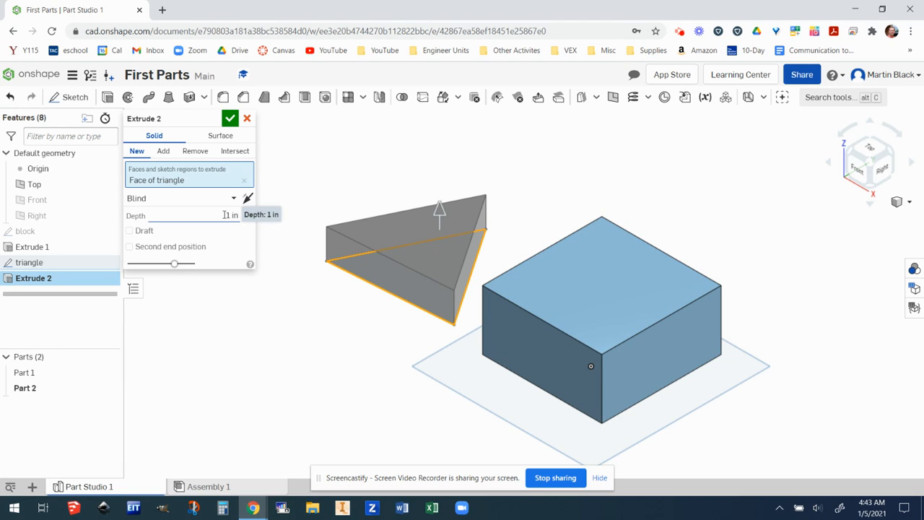
click(229, 117)
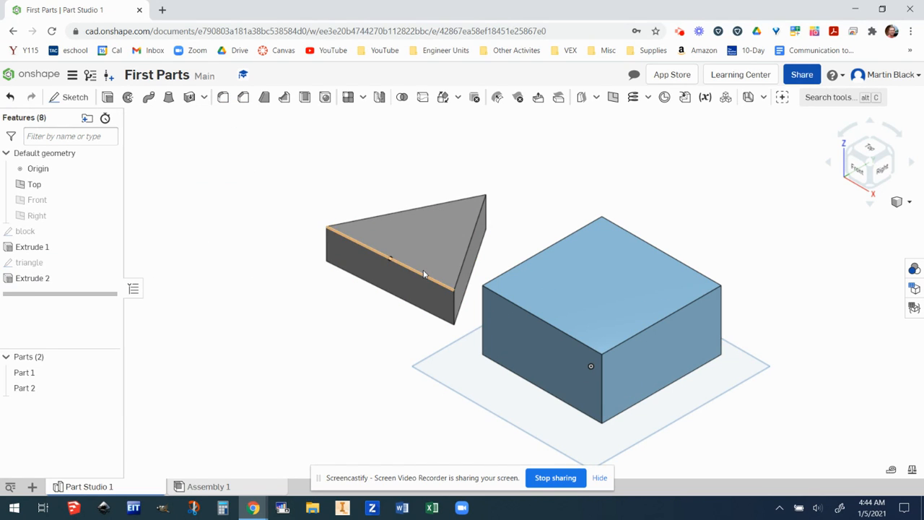
Insert Part 1 and Part 2 from Part Studio 1 into Assembly 1, placing the triangle to the left of the block.
click(224, 488)
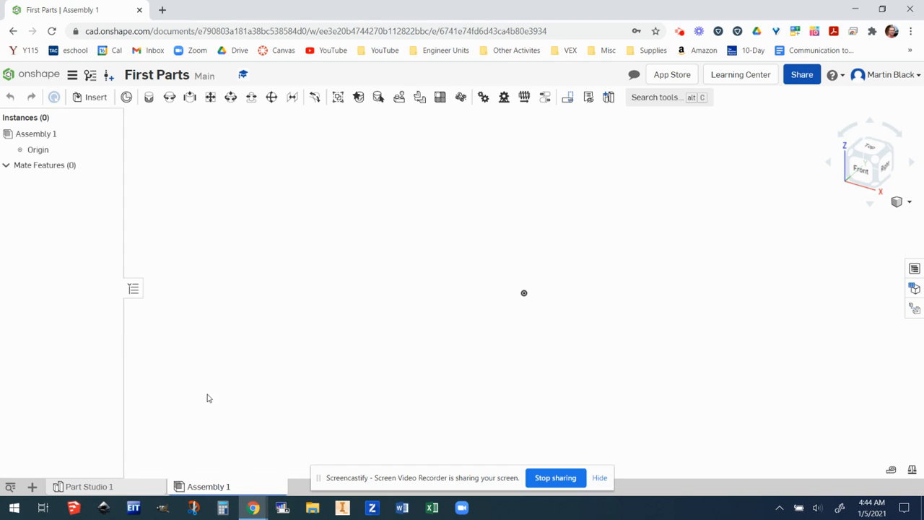
click(83, 97)
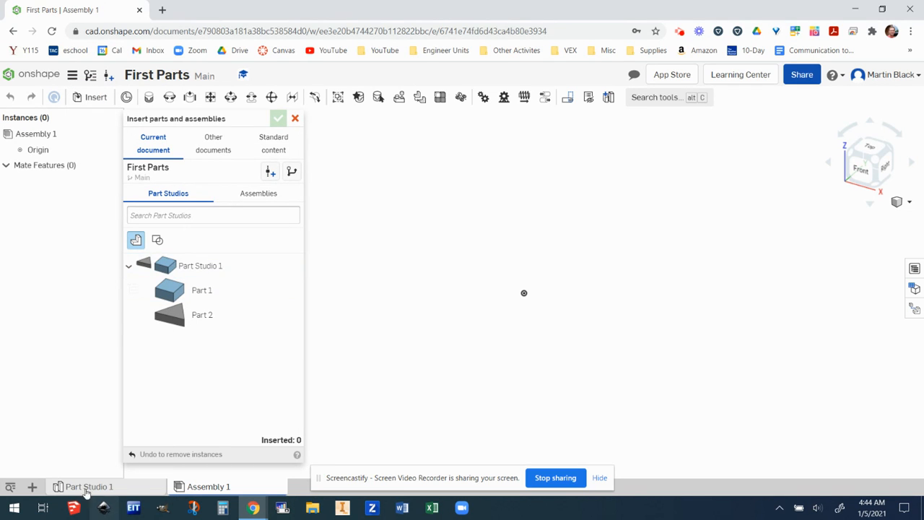
click(172, 289)
click(670, 249)
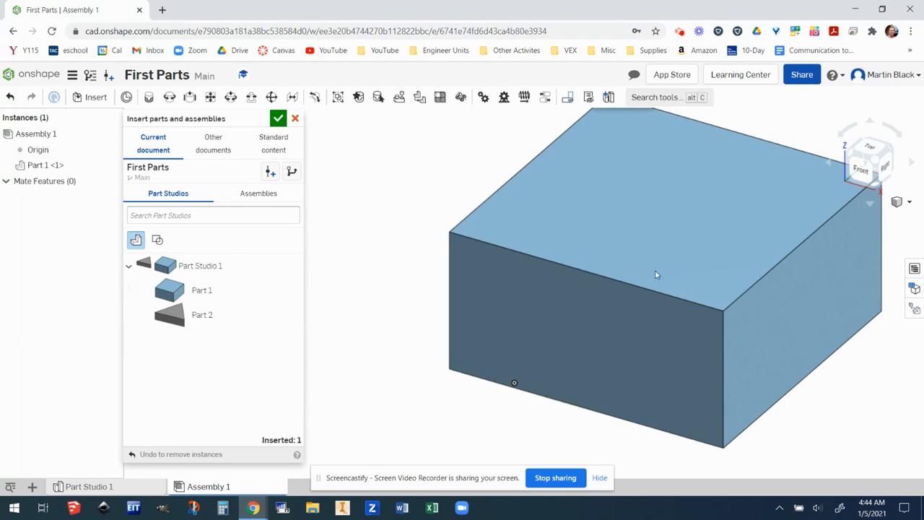
click(174, 318)
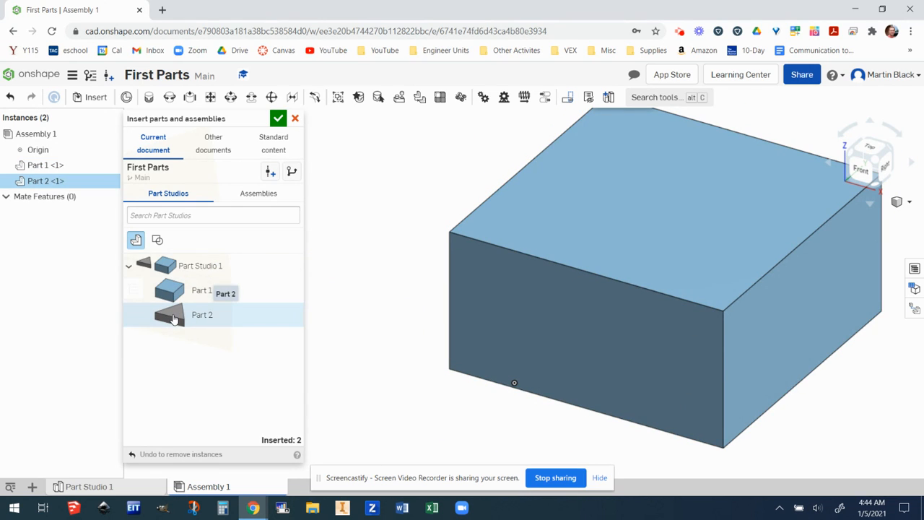
click(358, 233)
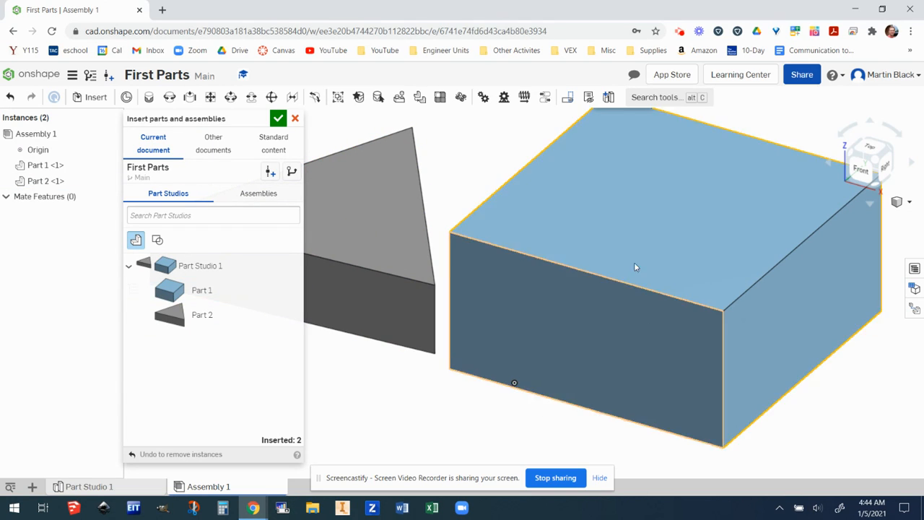
click(278, 118)
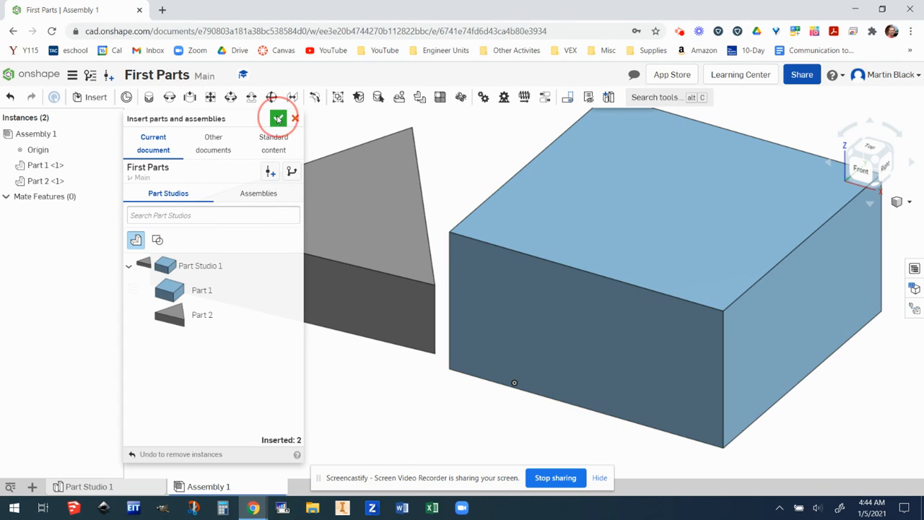
Move the block slightly downward in the assembly and fix it in place.
scroll(459, 208, down, 3)
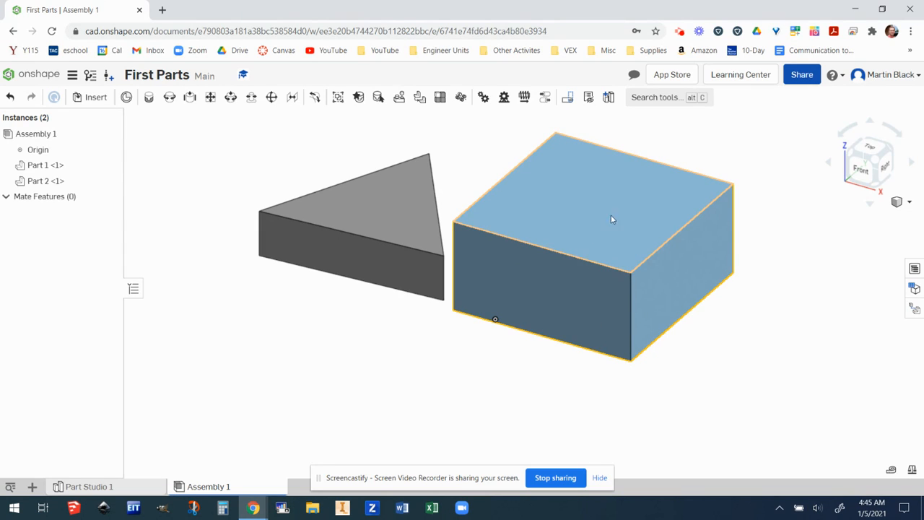
drag(584, 309, 587, 337)
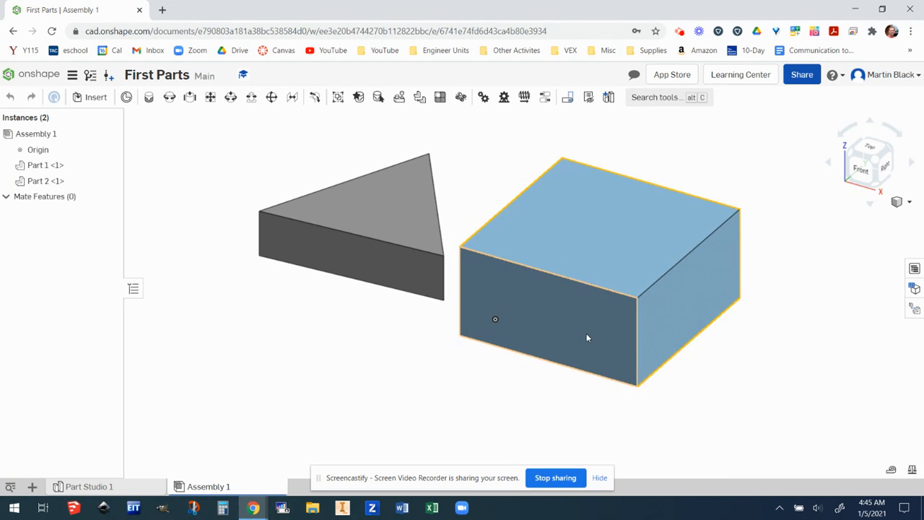
right_click(592, 247)
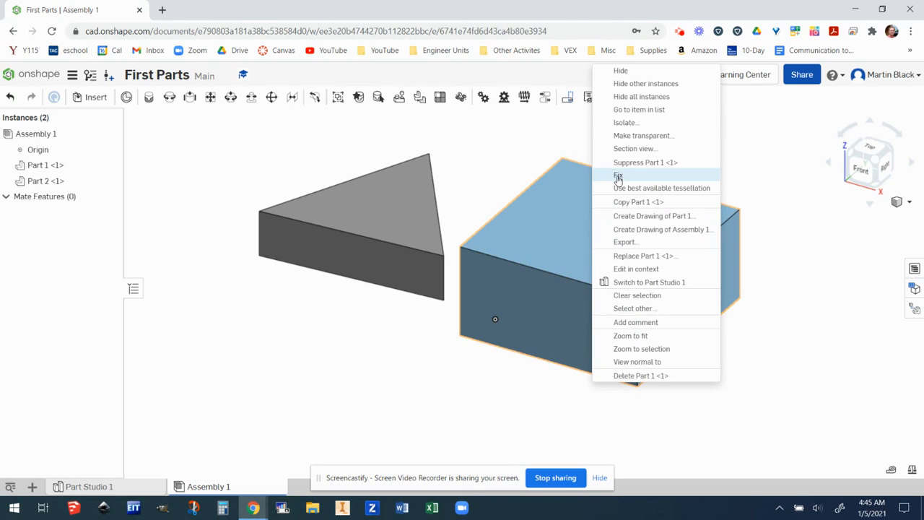
click(619, 177)
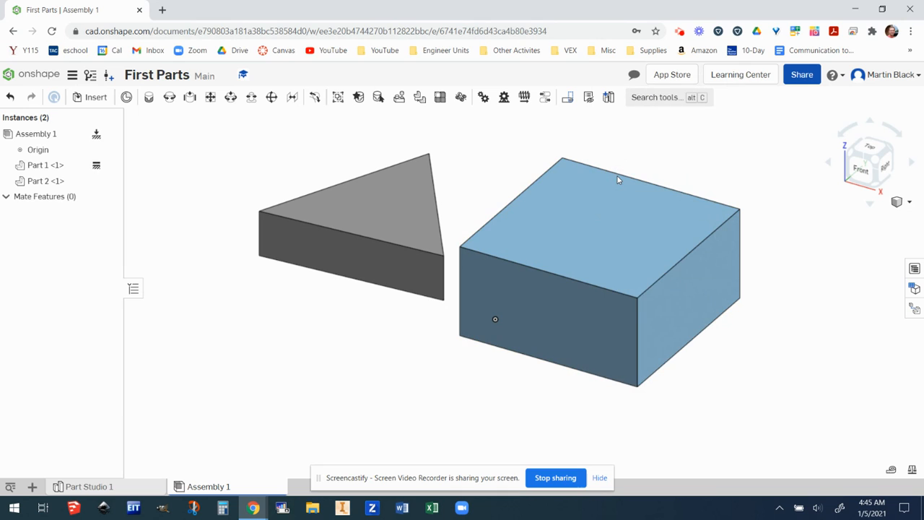
drag(571, 260, 590, 216)
right_click(595, 223)
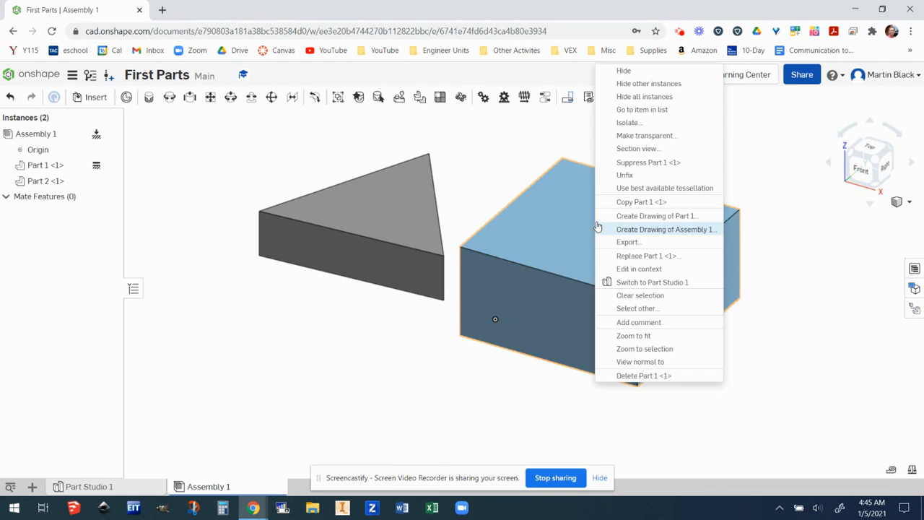
click(770, 398)
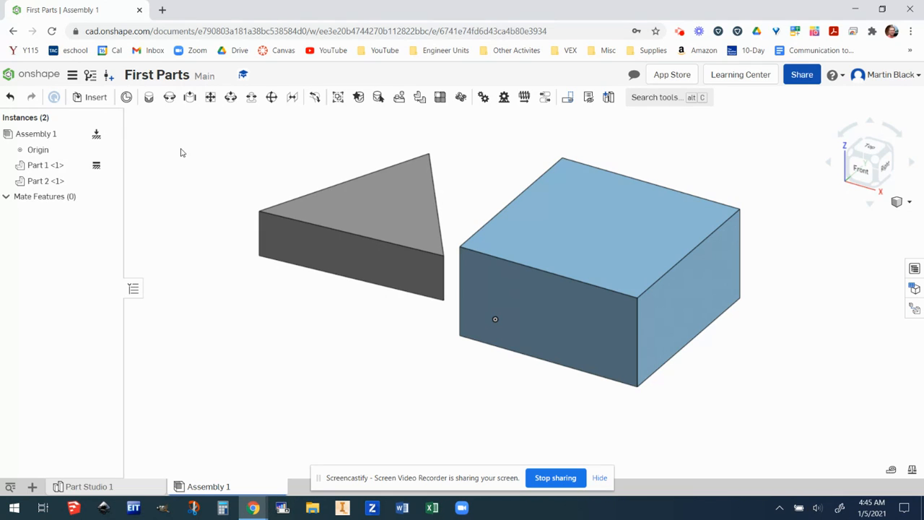
Add a planar mate between the triangle's front side face and the block's front face.
click(209, 98)
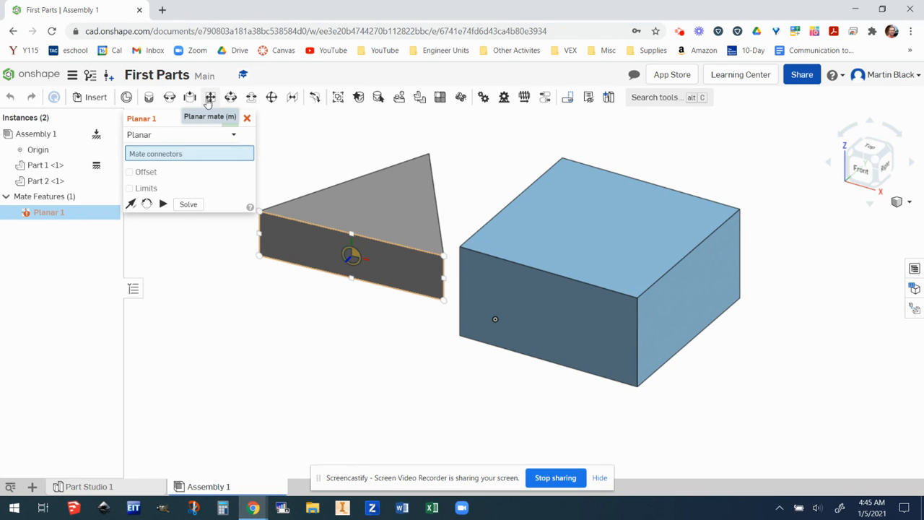
click(387, 263)
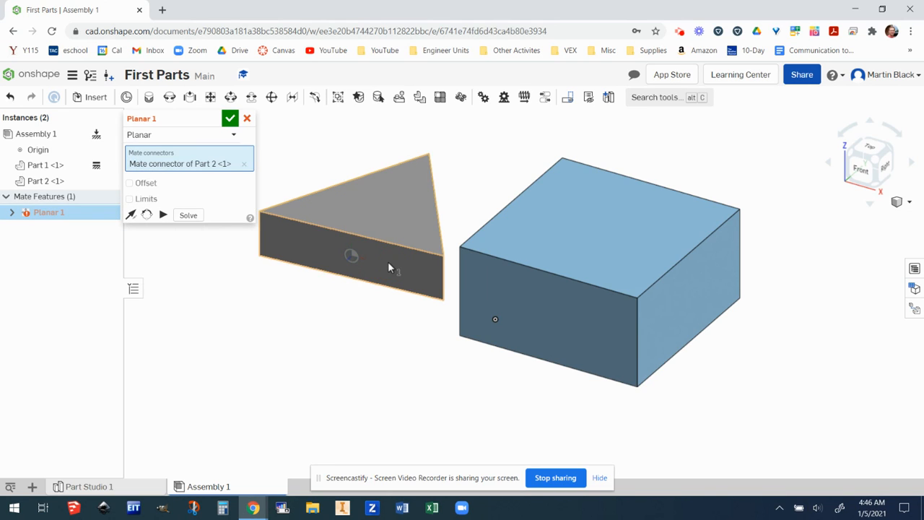
click(589, 321)
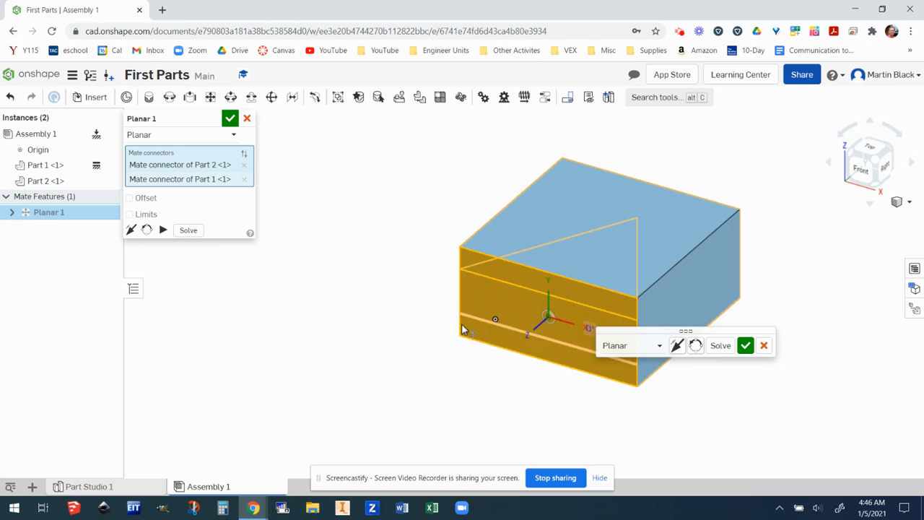
click(746, 346)
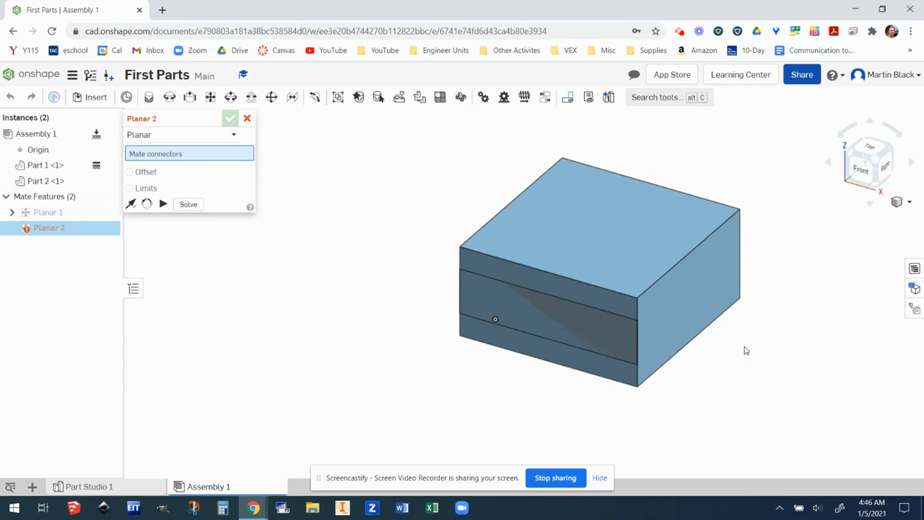
Cancel the empty second planar mate and undo the planar mate between the triangle and the block.
click(610, 333)
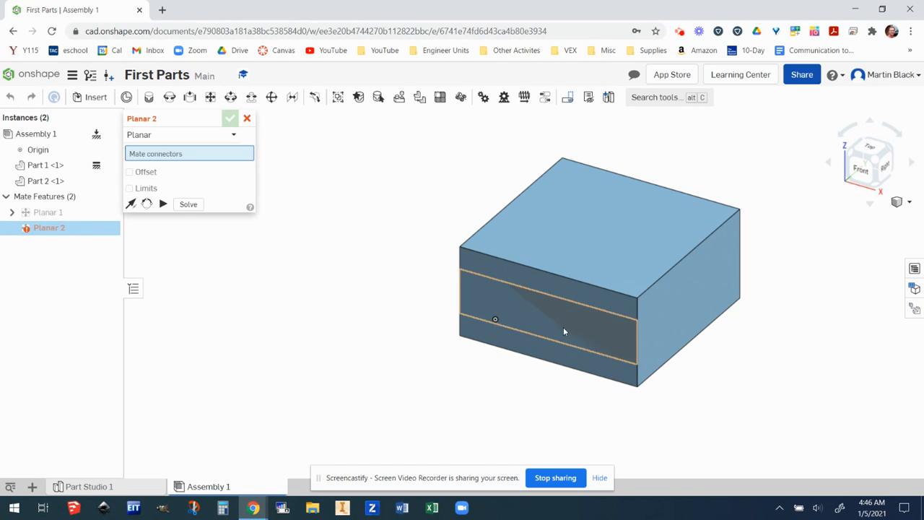
drag(596, 329, 634, 344)
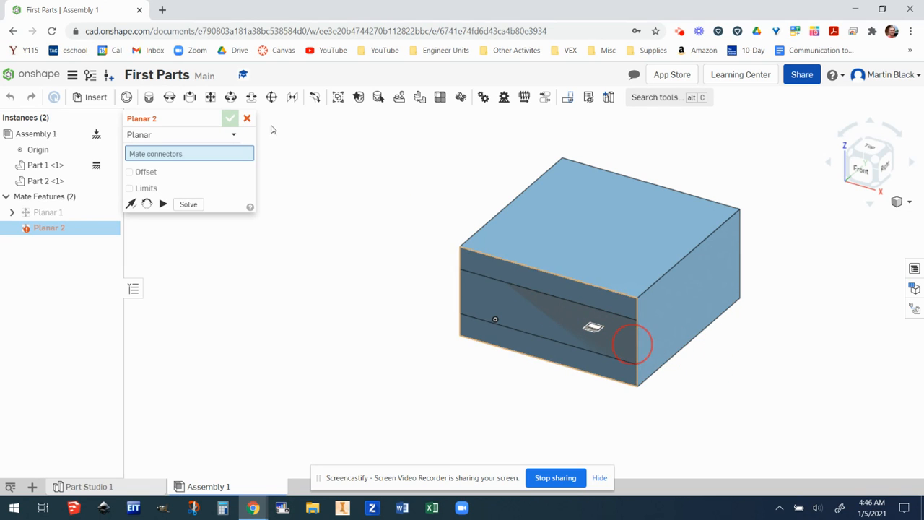
click(230, 120)
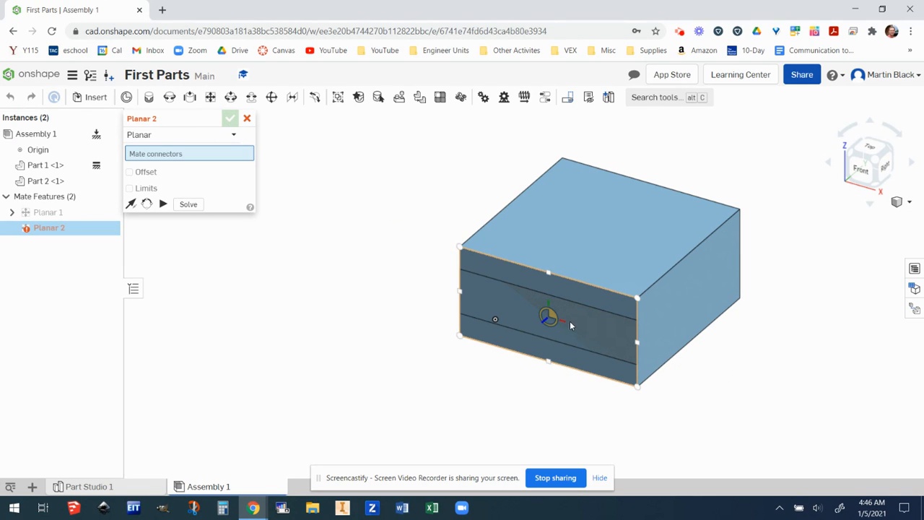
drag(575, 320, 714, 363)
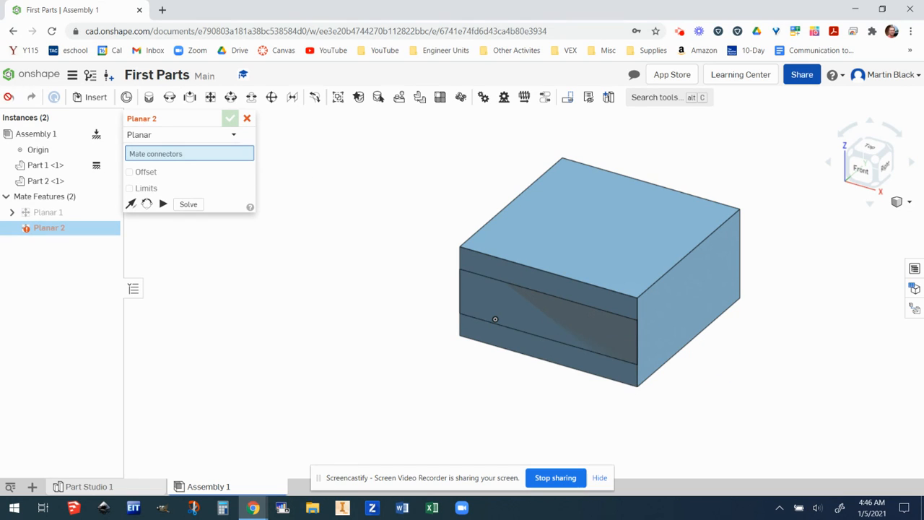
click(247, 118)
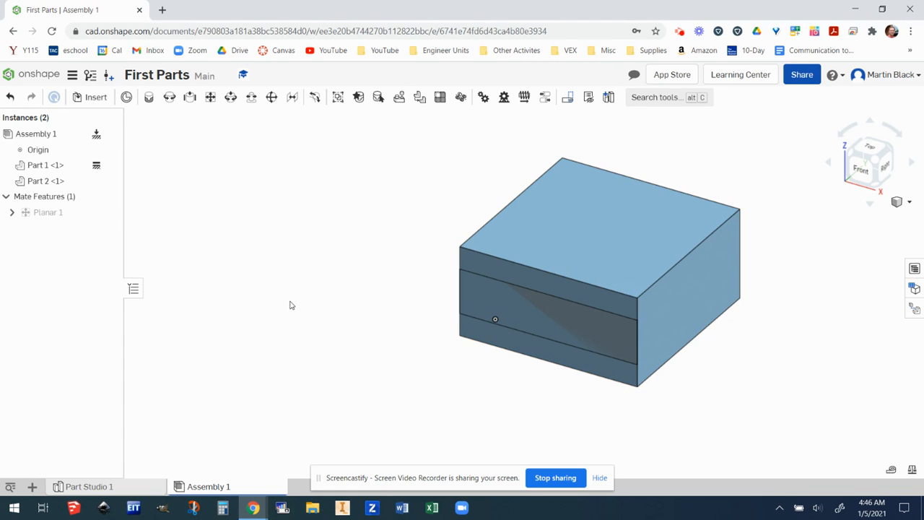
click(10, 97)
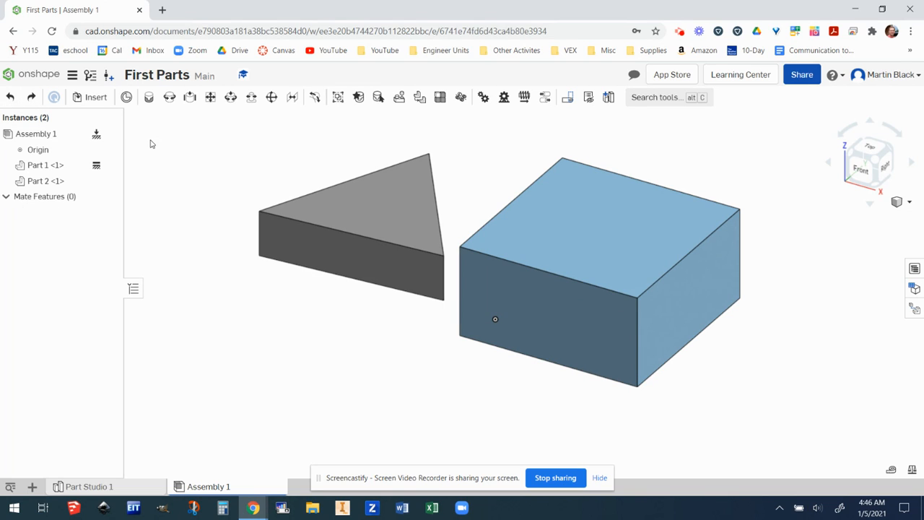
Move the triangle away from the block and add a planar mate between its angled side face and the block's front face.
drag(371, 229, 271, 316)
mouse_move(610, 390)
right_down()
mouse_move(598, 368)
mouse_move(582, 371)
mouse_move(610, 384)
right_up()
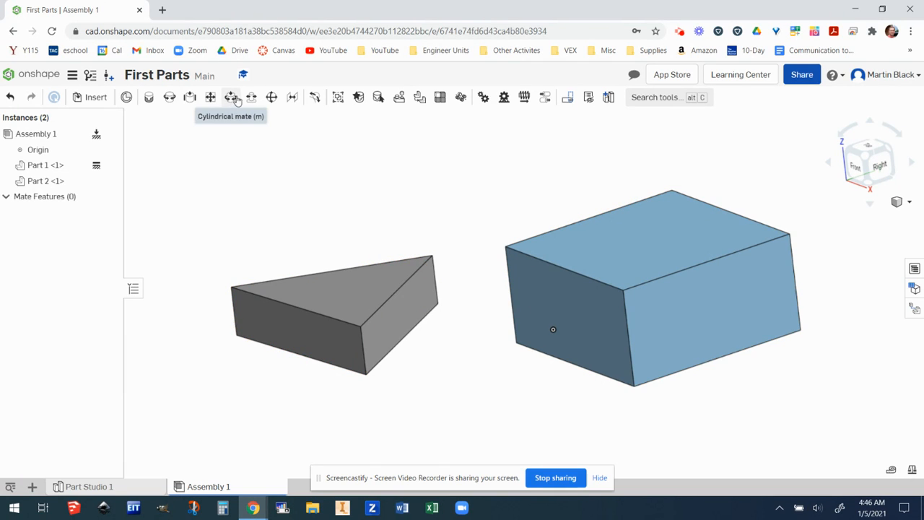
click(210, 97)
click(393, 314)
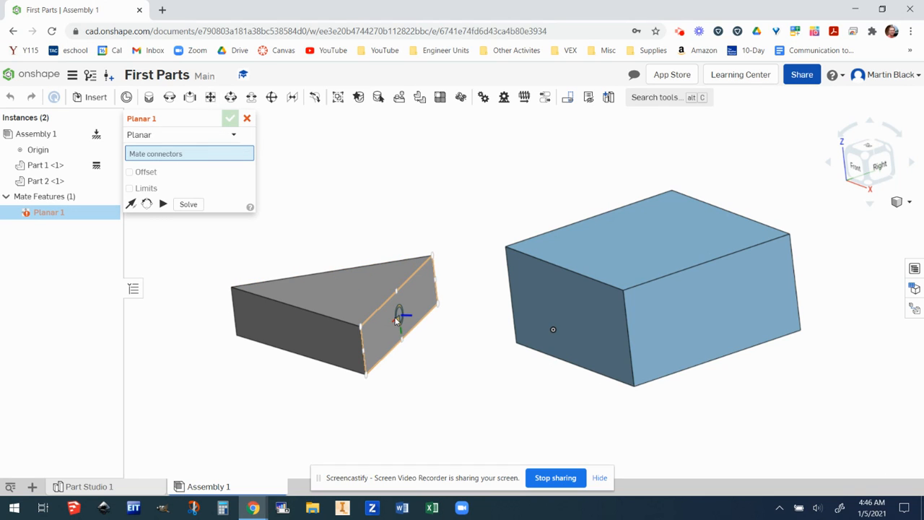
click(388, 315)
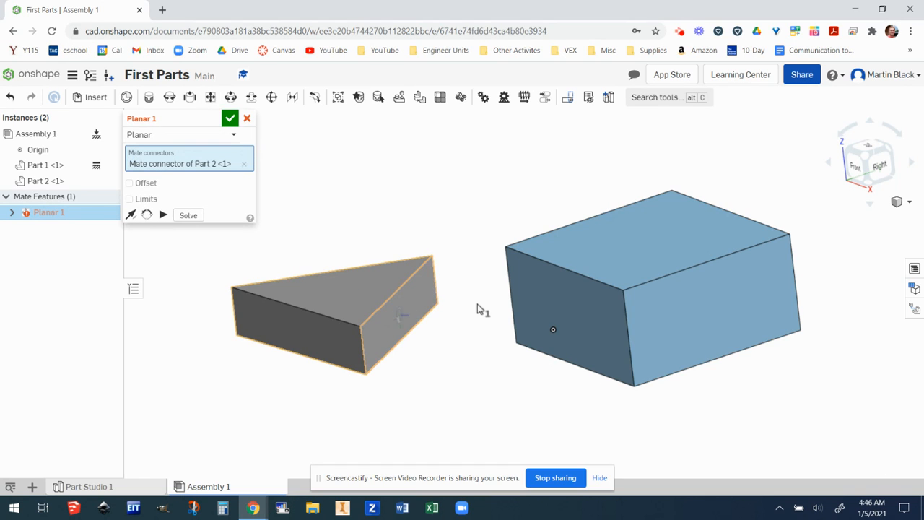
click(567, 301)
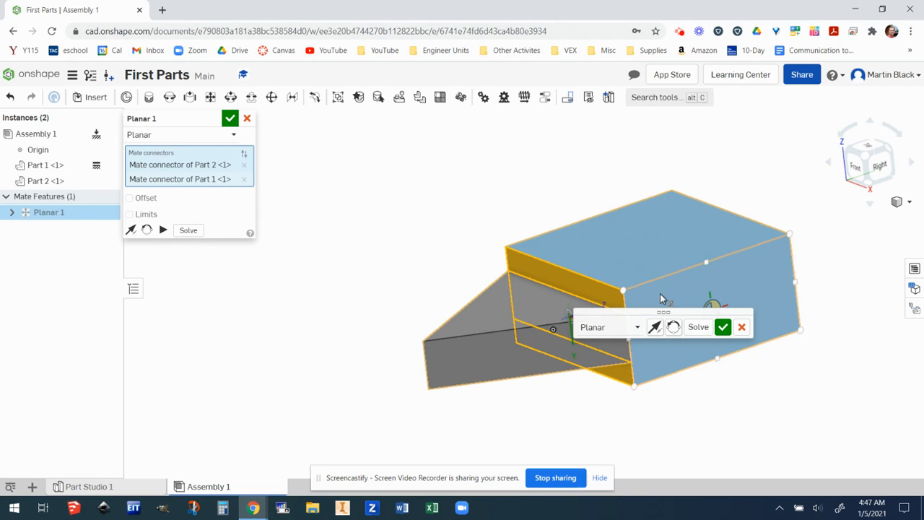
click(231, 119)
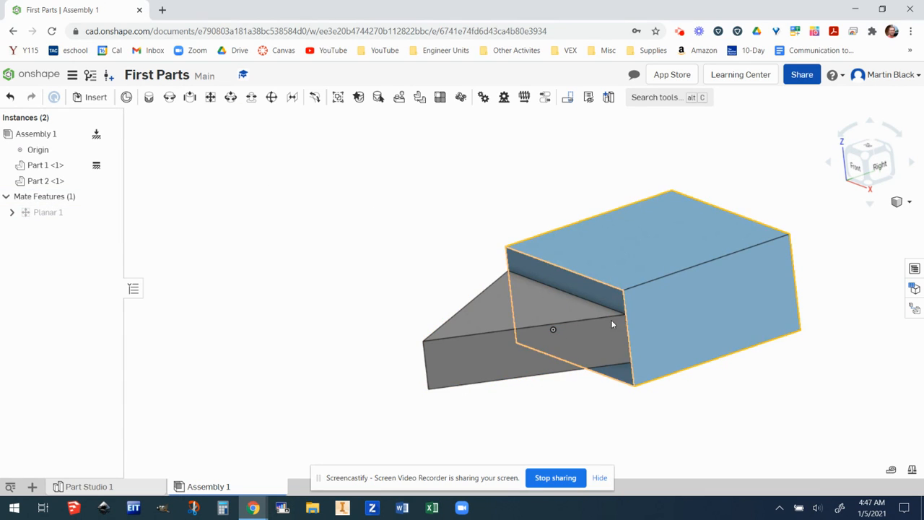
mouse_move(598, 339)
mouse_down()
mouse_move(583, 296)
mouse_move(549, 328)
mouse_move(599, 374)
mouse_move(687, 402)
mouse_move(697, 322)
mouse_move(631, 252)
mouse_move(569, 247)
mouse_move(543, 306)
mouse_move(556, 374)
mouse_move(635, 400)
mouse_move(635, 325)
mouse_move(577, 282)
mouse_move(551, 323)
mouse_move(553, 360)
mouse_move(569, 372)
mouse_move(610, 365)
mouse_move(592, 344)
mouse_up()
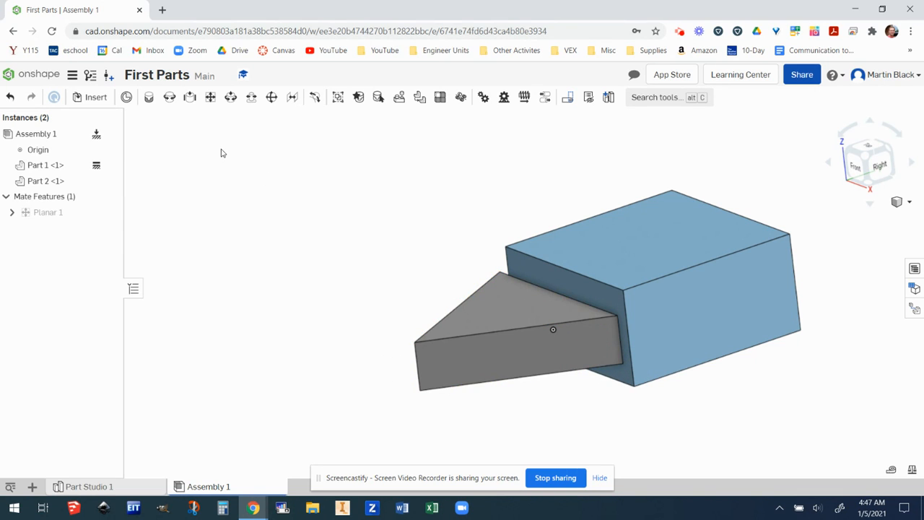
Add a second planar mate between the triangle's top face and the block's top face.
click(211, 97)
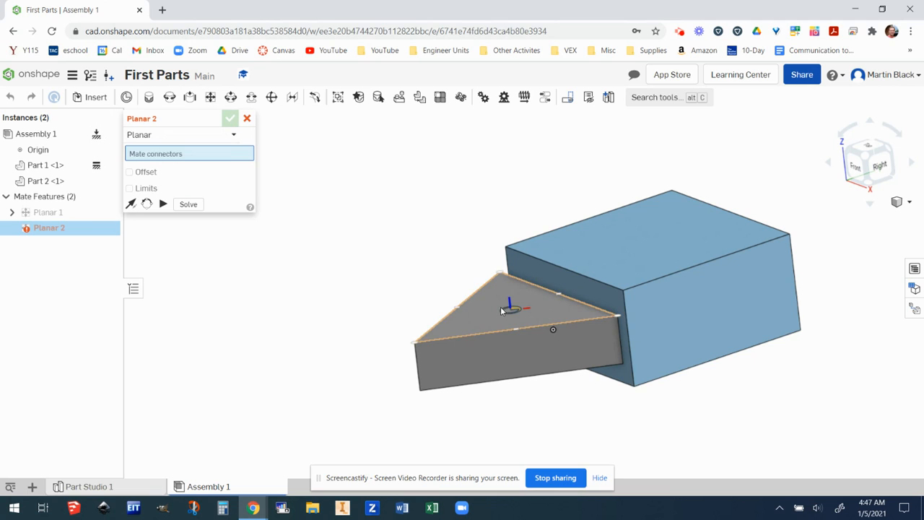
click(492, 305)
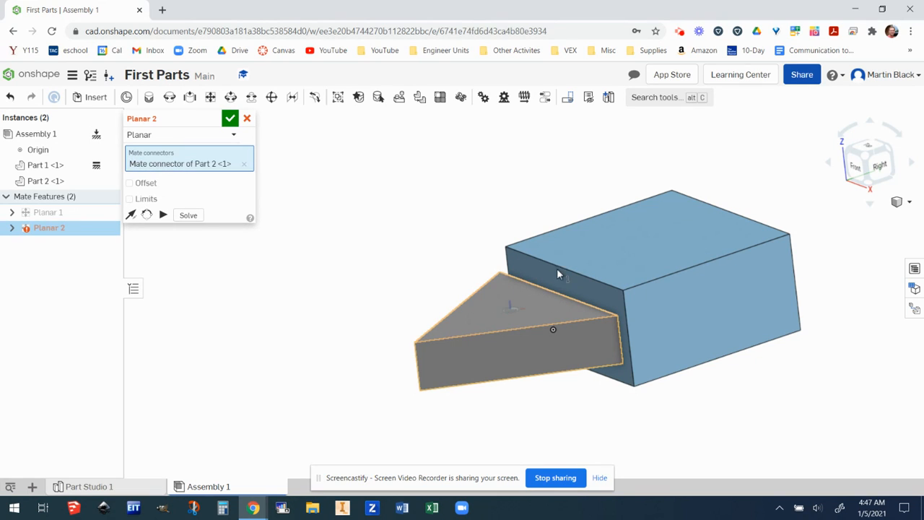
click(609, 249)
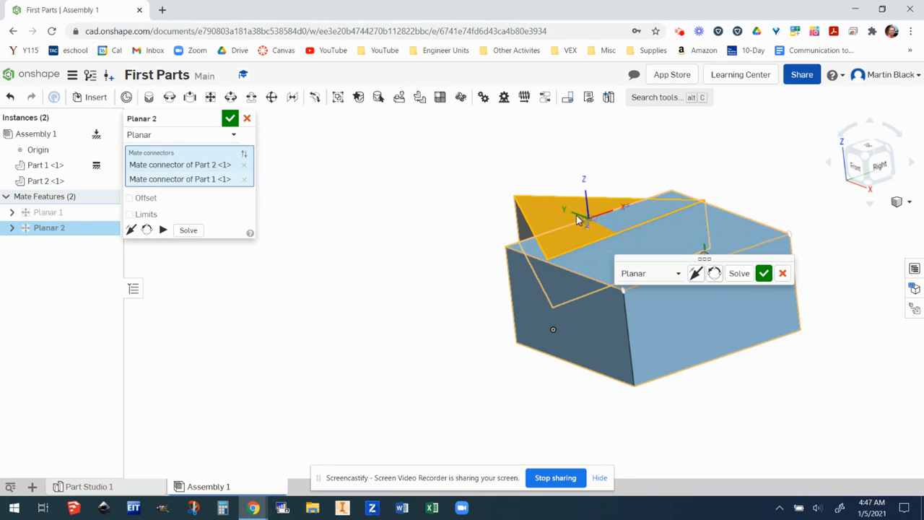
click(229, 119)
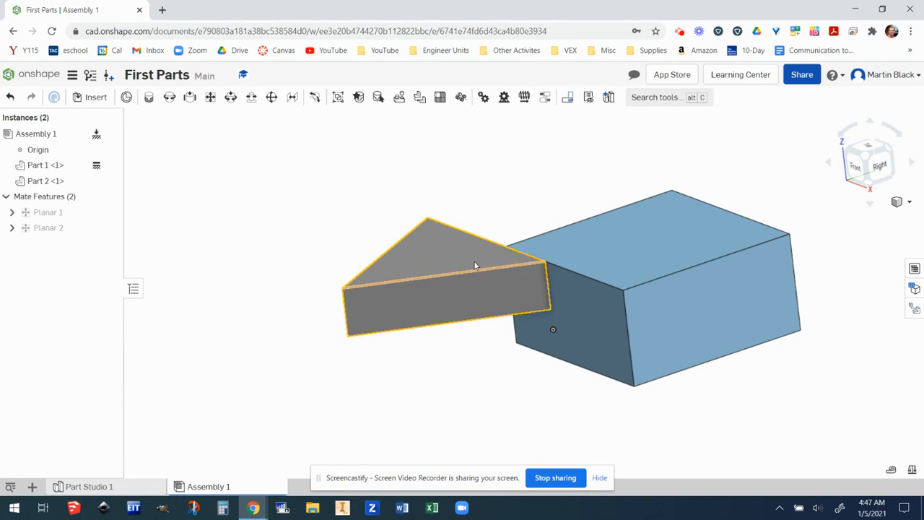
Slide the triangle along the block's front face until its vertical edge sits close to the block's front-right corner edge.
drag(441, 298, 607, 358)
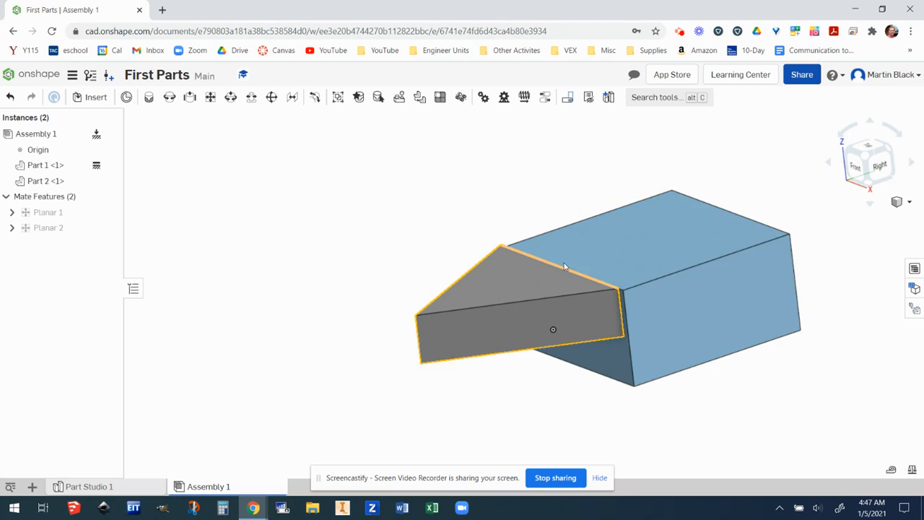
drag(518, 314, 657, 384)
drag(590, 332, 532, 285)
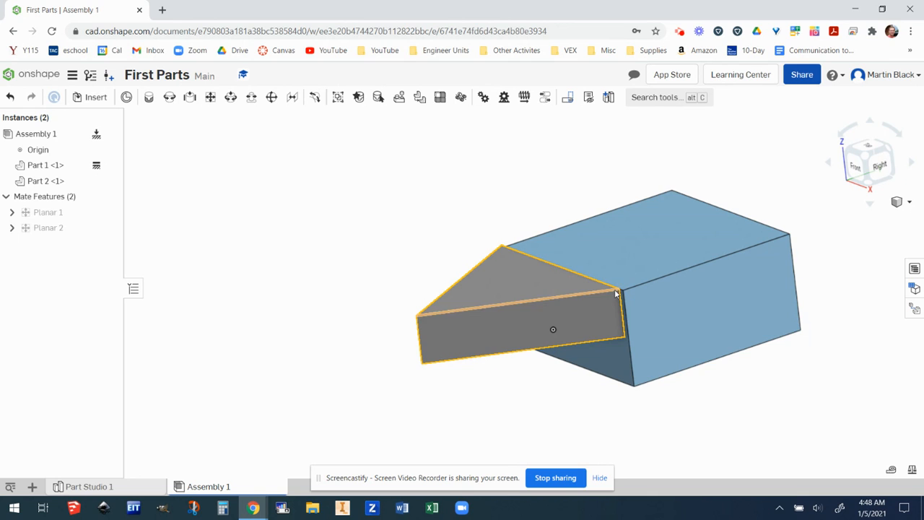
scroll(628, 296, up, 3)
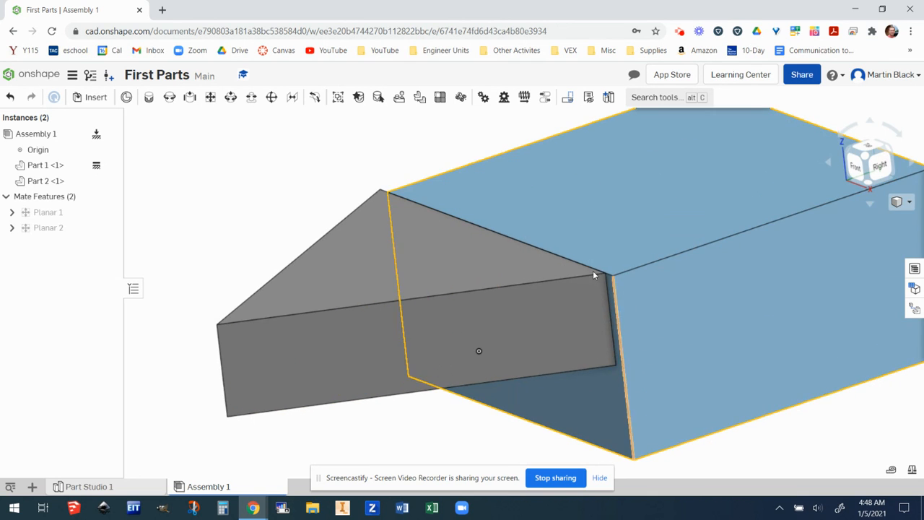
scroll(569, 292, down, 4)
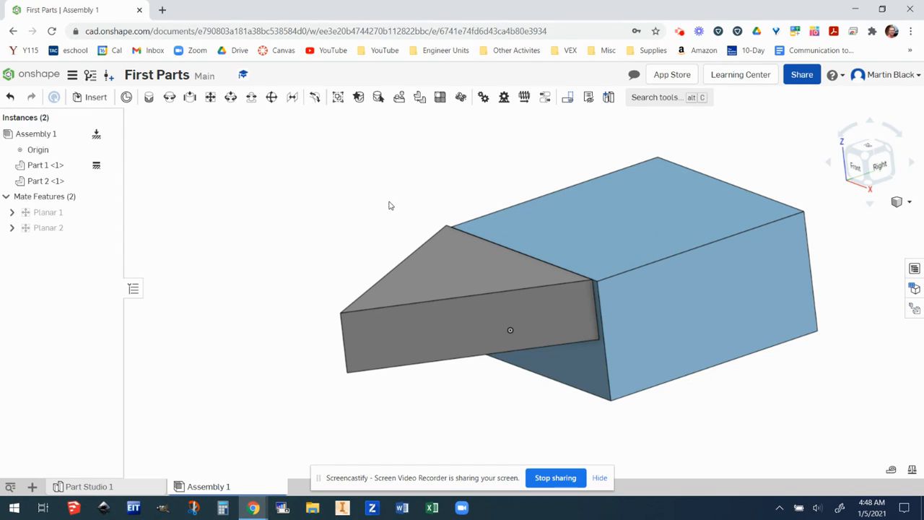
Add a tangent mate between the triangle's vertical edge and the block's adjacent vertical corner edge.
click(315, 98)
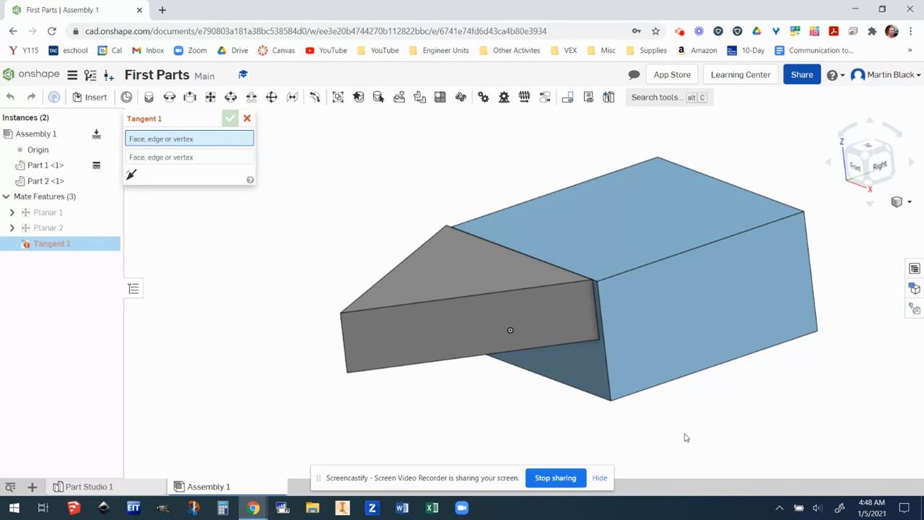
scroll(627, 375, up, 4)
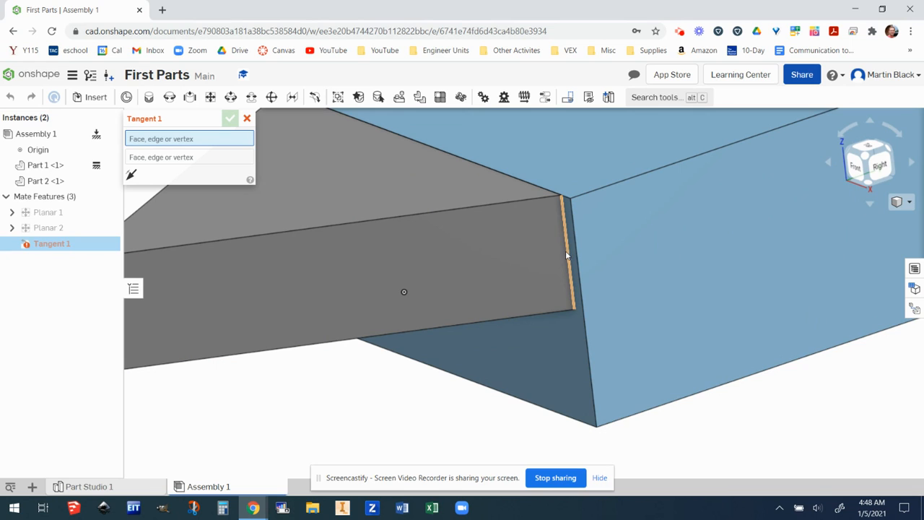
click(566, 251)
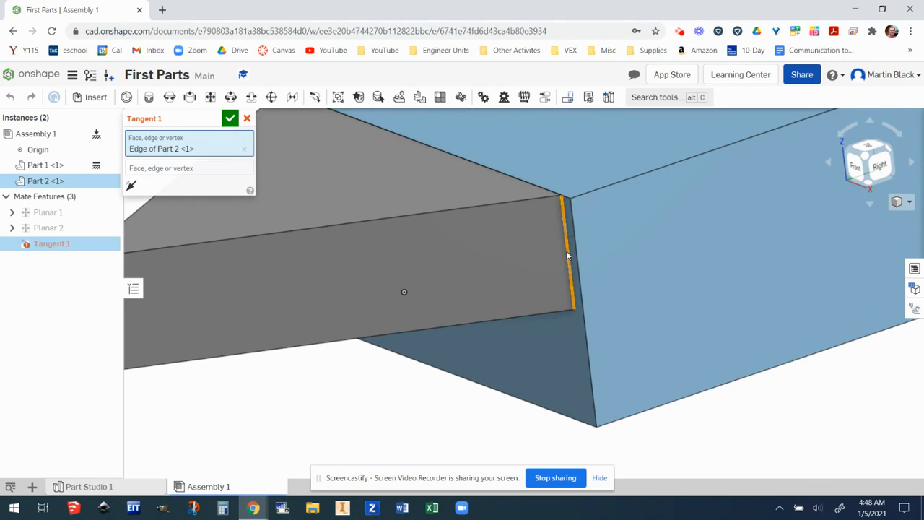
click(587, 347)
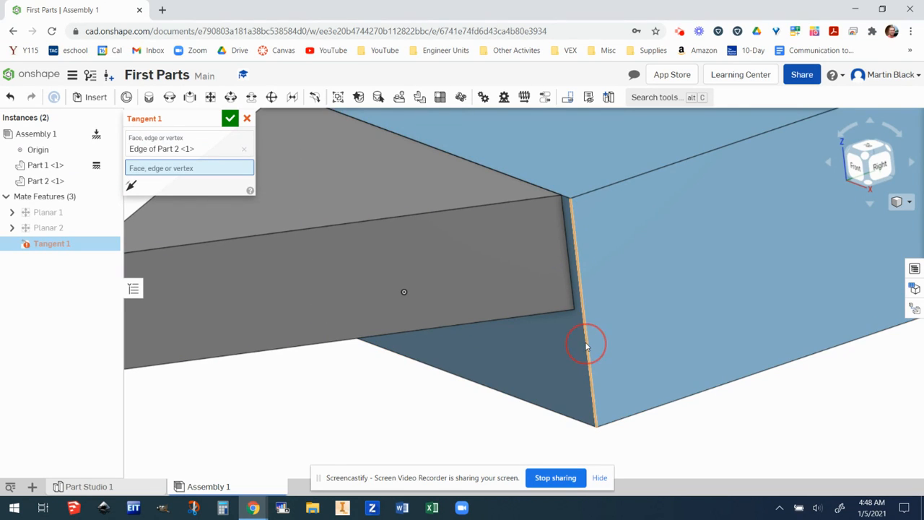
click(230, 119)
scroll(380, 251, down, 3)
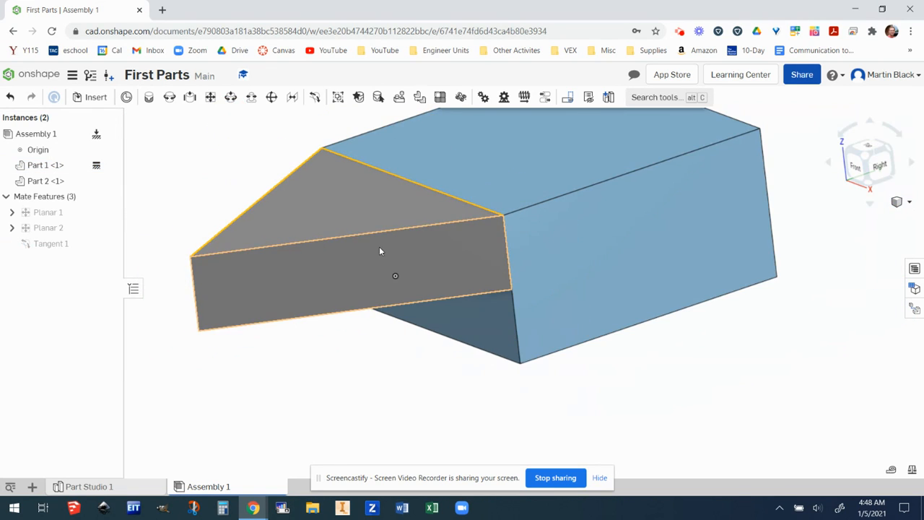
Try to move the mated triangle and examine how it fits against the block from several sides.
scroll(380, 247, down, 2)
drag(394, 257, 433, 254)
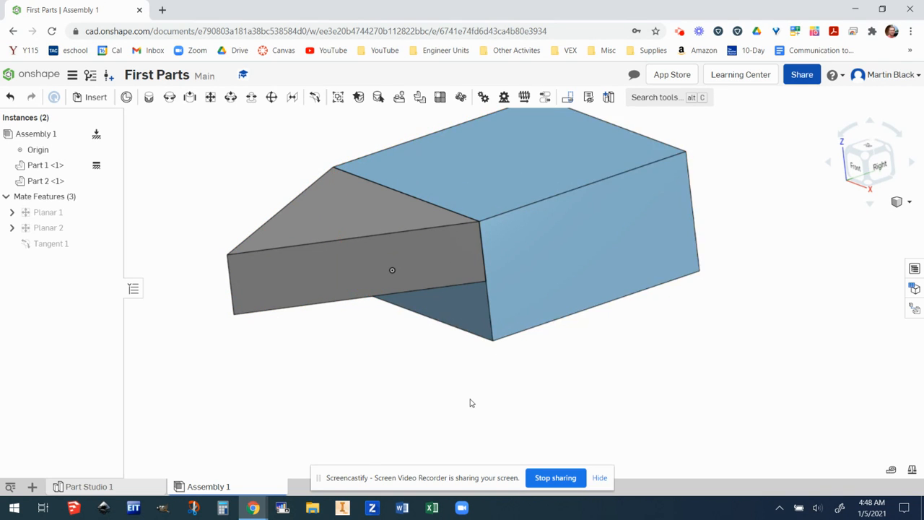
scroll(470, 403, down, 2)
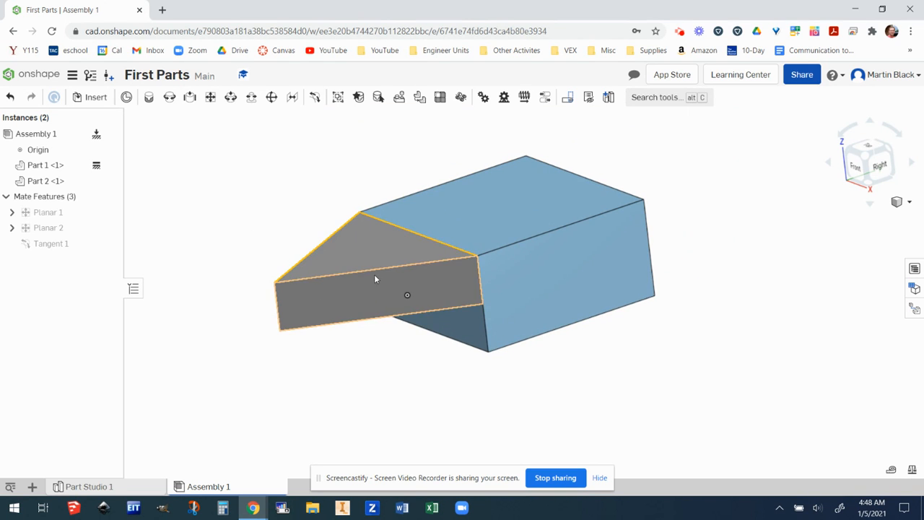
click(667, 363)
right_drag(668, 342, 712, 200)
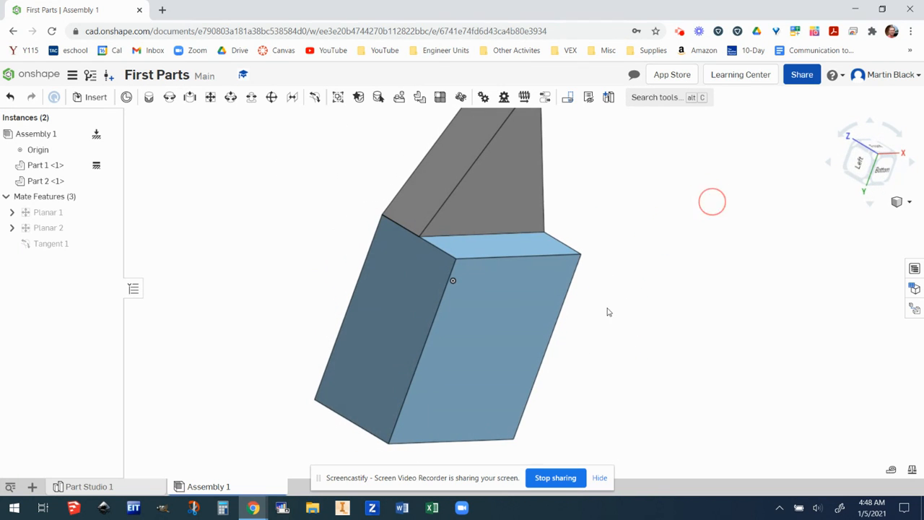
right_drag(629, 335, 498, 251)
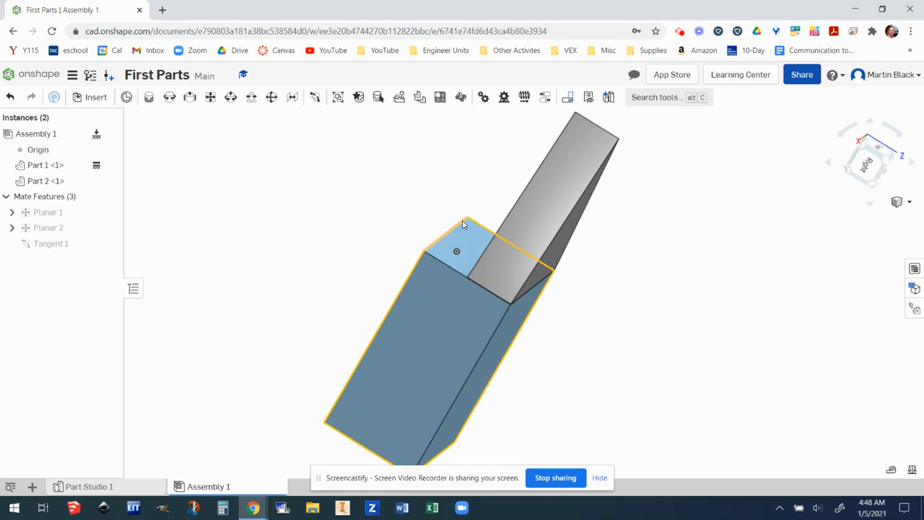
In Part Studio 1, set the depth of the triangle's extrusion, Extrude 2, to 2 in.
mouse_move(115, 488)
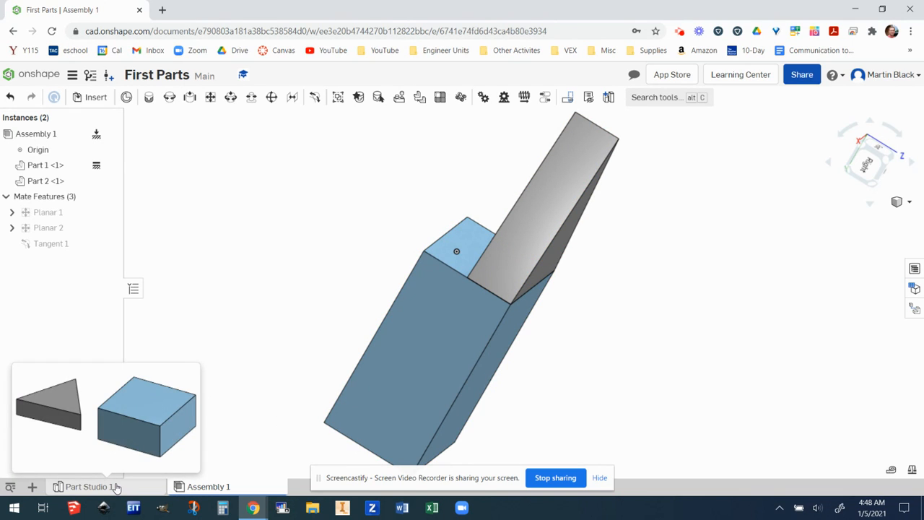
click(116, 488)
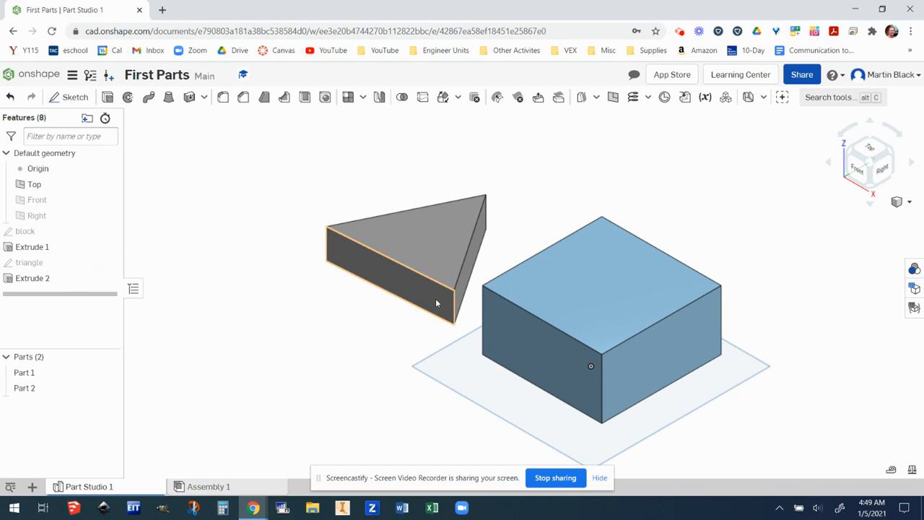
click(32, 280)
double_click(33, 279)
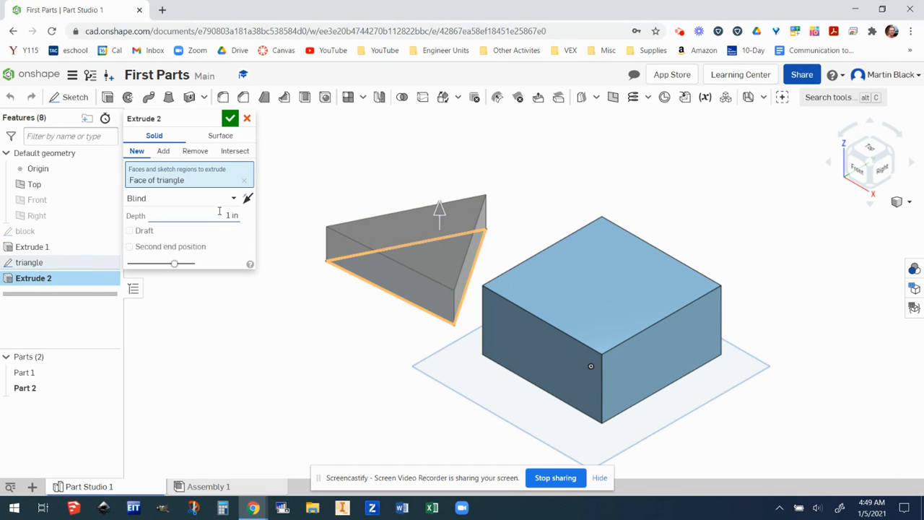
click(232, 215)
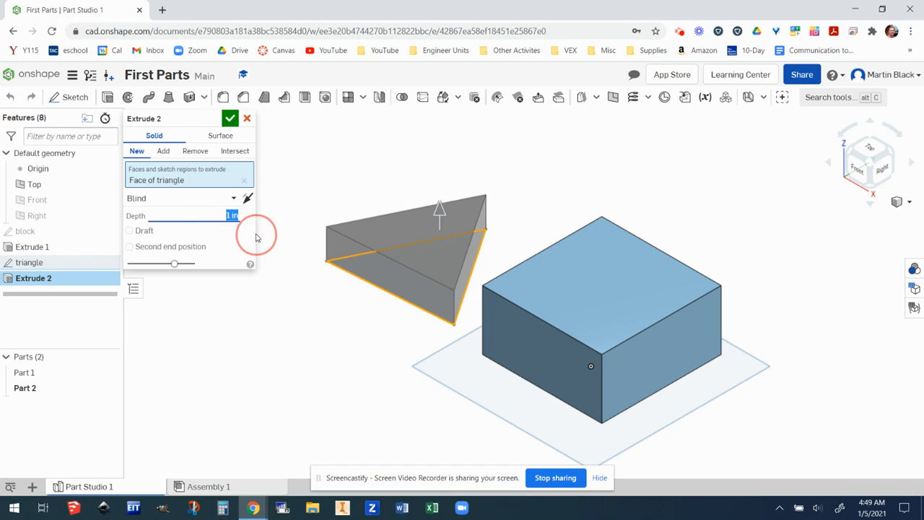
text(2)
click(231, 119)
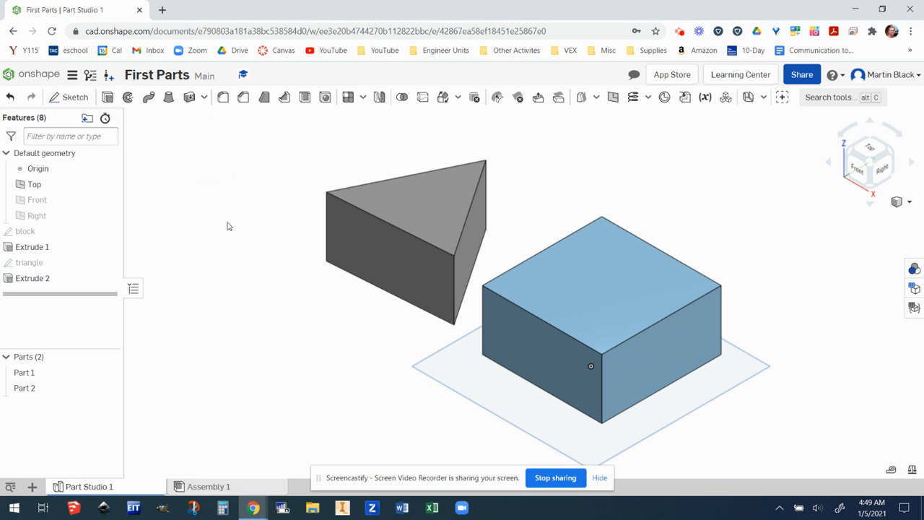
Return to Assembly 1 and examine how the thicker triangle fits against the block.
click(238, 491)
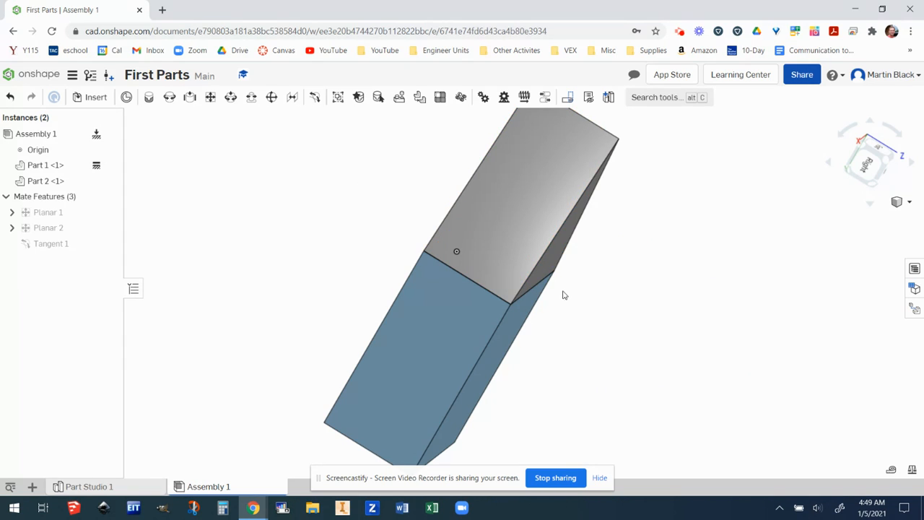
right_drag(597, 338, 337, 439)
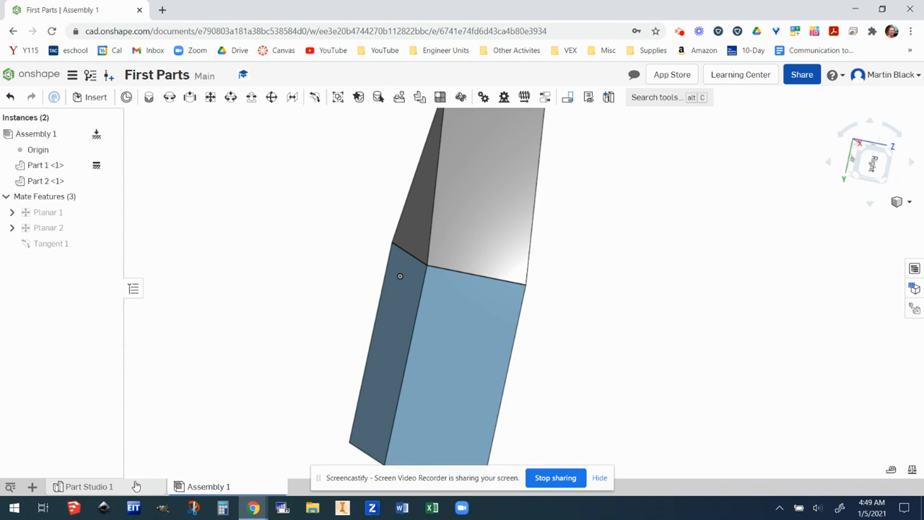
mouse_move(228, 488)
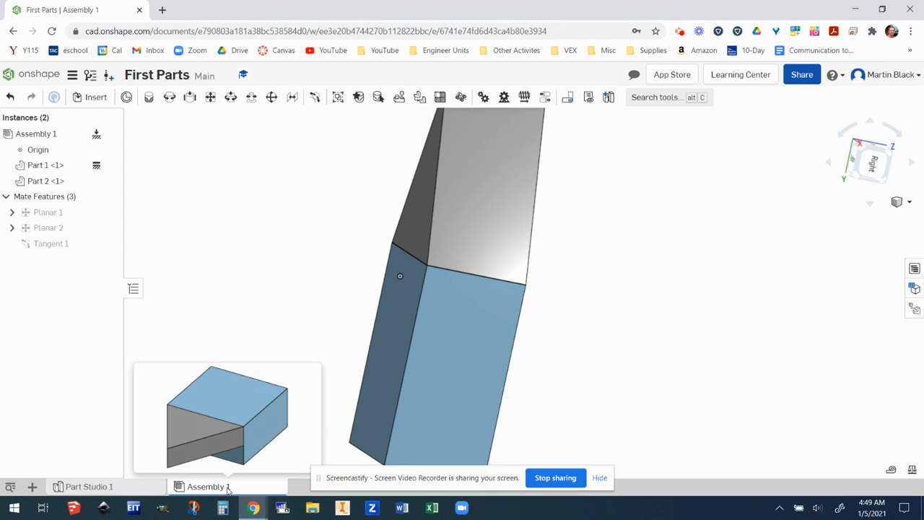
mouse_move(663, 383)
right_down()
mouse_move(646, 374)
mouse_move(640, 386)
mouse_move(687, 394)
mouse_move(604, 380)
mouse_move(677, 393)
mouse_move(718, 417)
mouse_move(671, 384)
right_up()
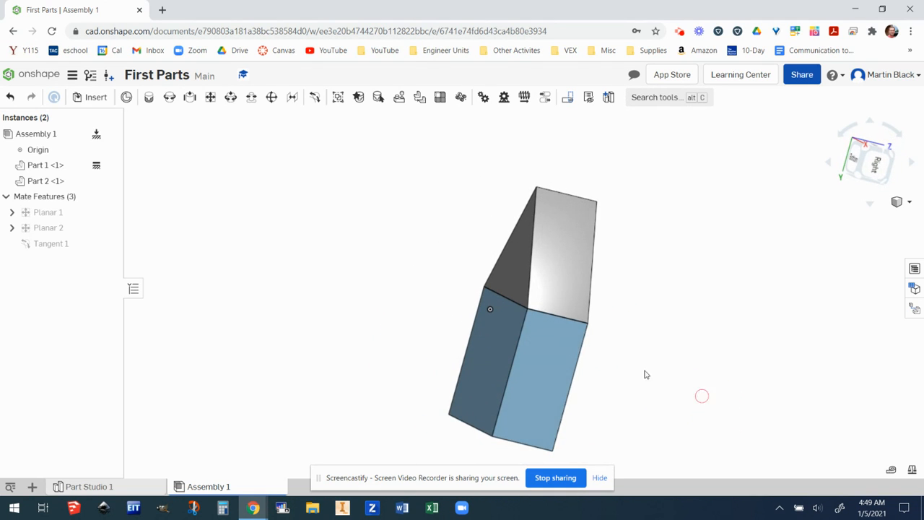
Undo and redo the tangent mate, and view the mated parts from below.
click(11, 99)
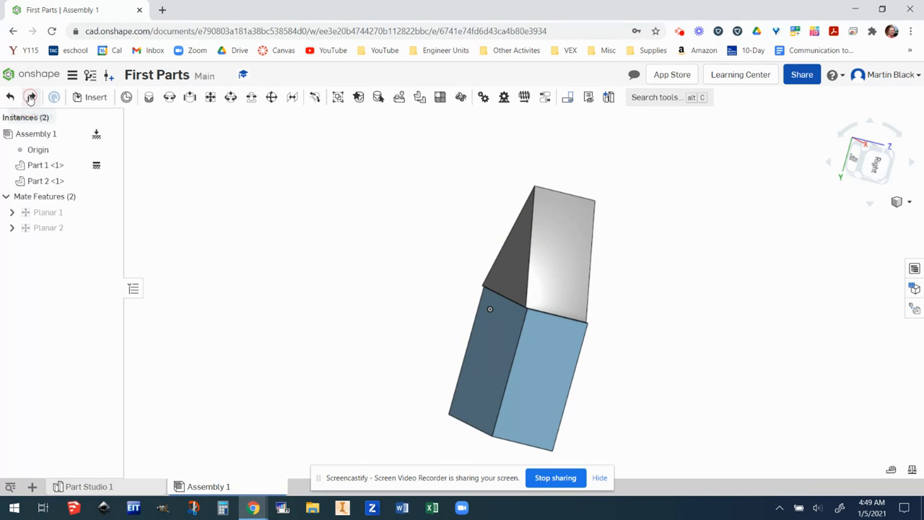
click(30, 97)
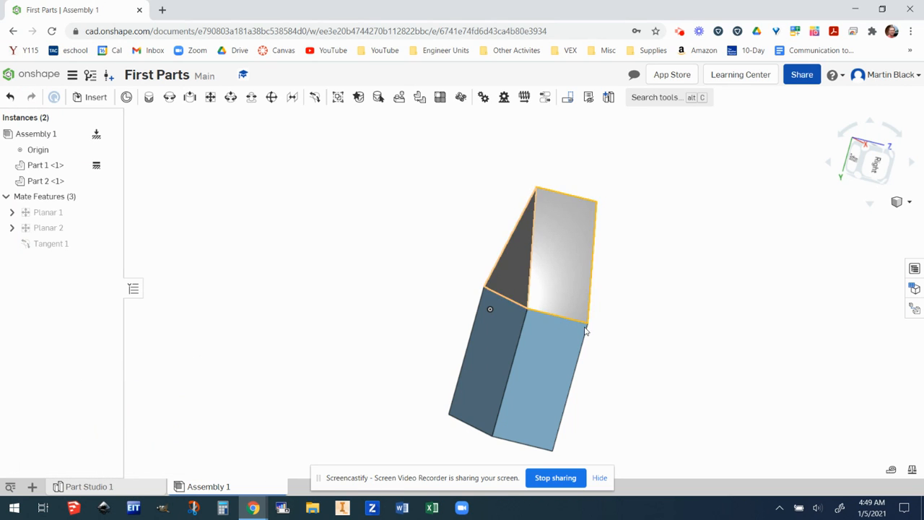
right_drag(654, 371, 474, 255)
right_drag(501, 392, 578, 432)
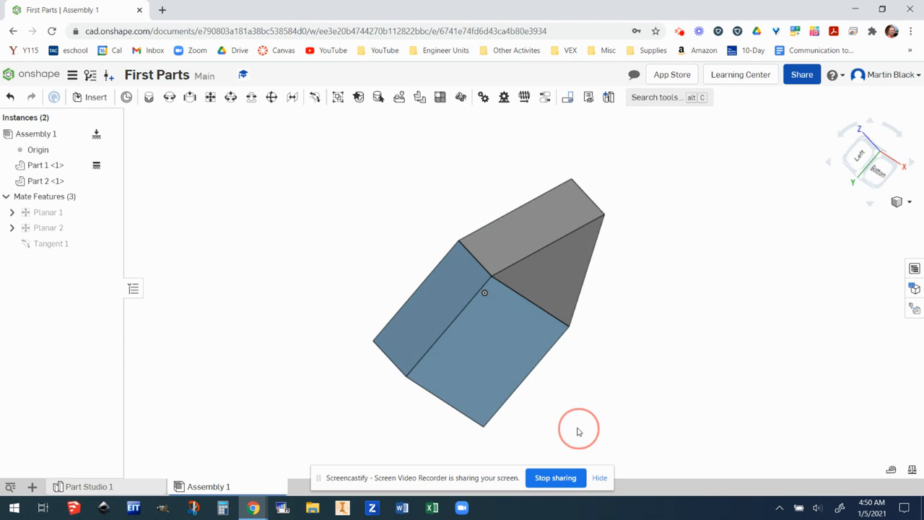
In Part Studio 1, start a sketch on the block's top face and draw a circle about 2.03 in across near its middle.
click(77, 489)
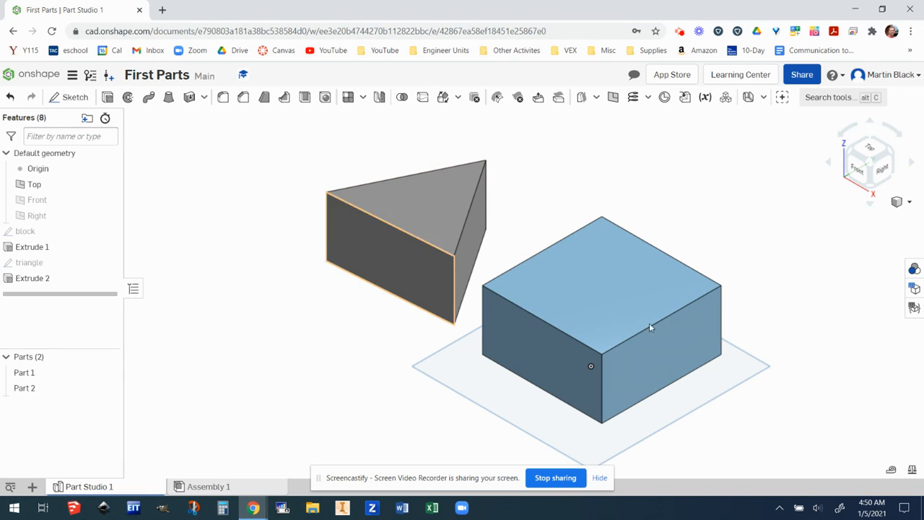
click(67, 98)
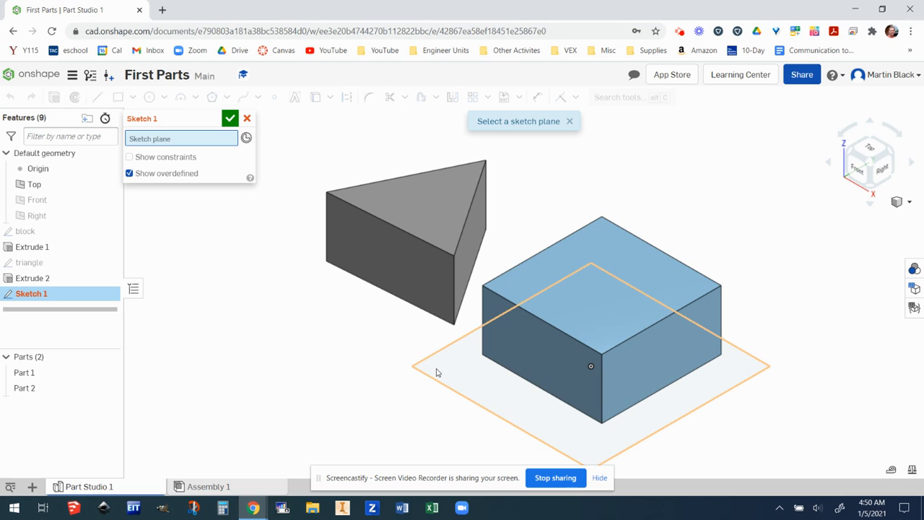
click(601, 286)
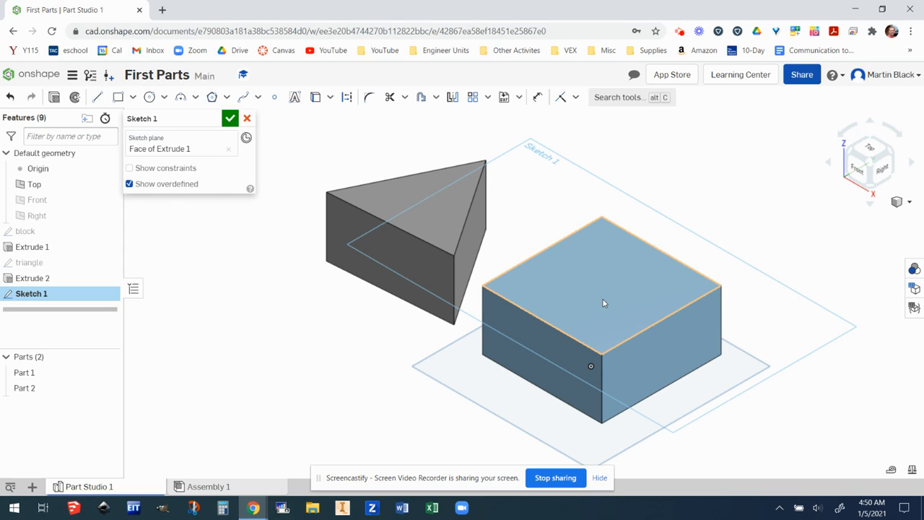
click(149, 97)
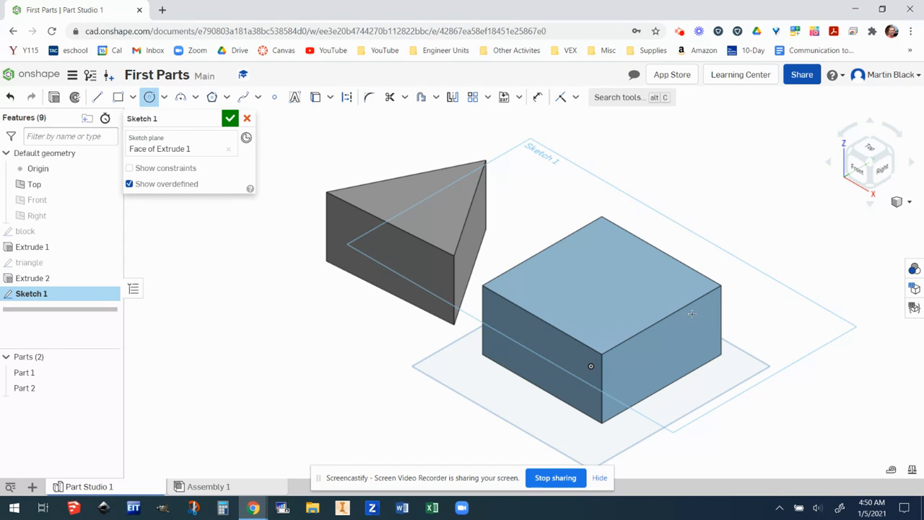
click(594, 283)
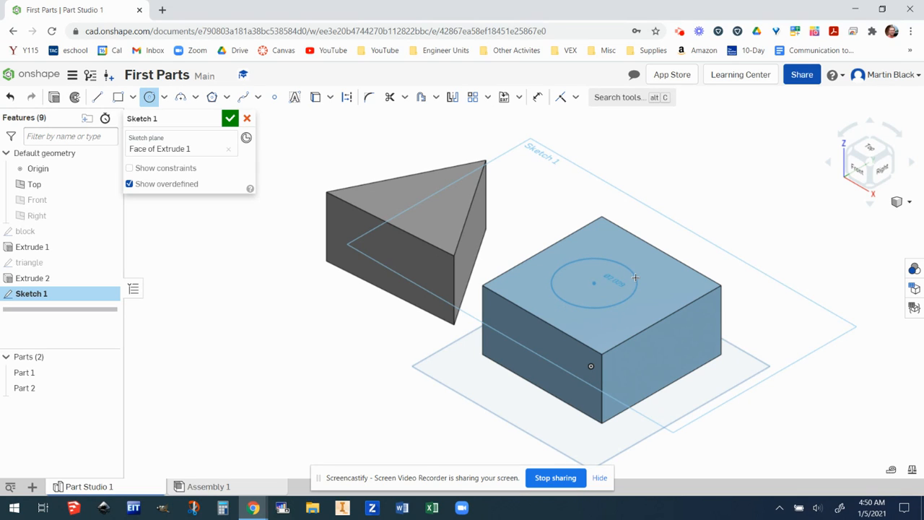
click(635, 277)
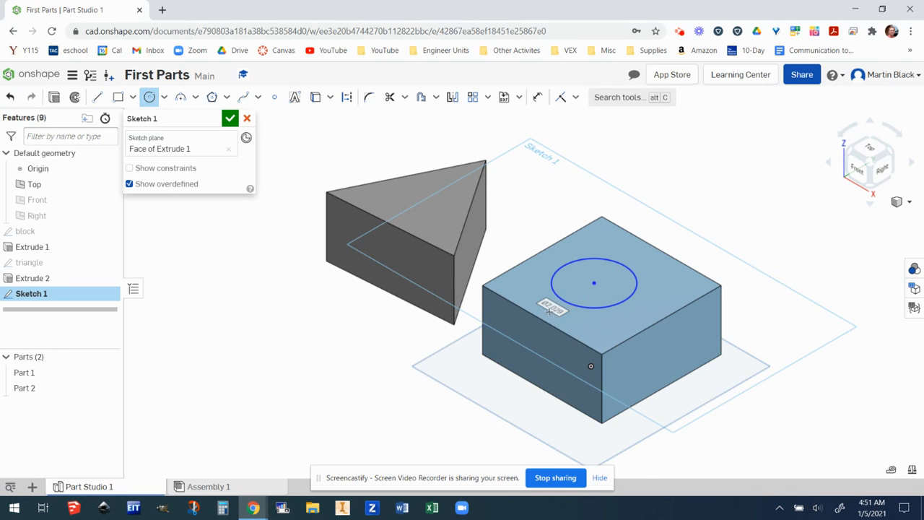
Dimension the circle on the block's top face to a 2 in diameter and finish the sketch.
scroll(549, 309, up, 3)
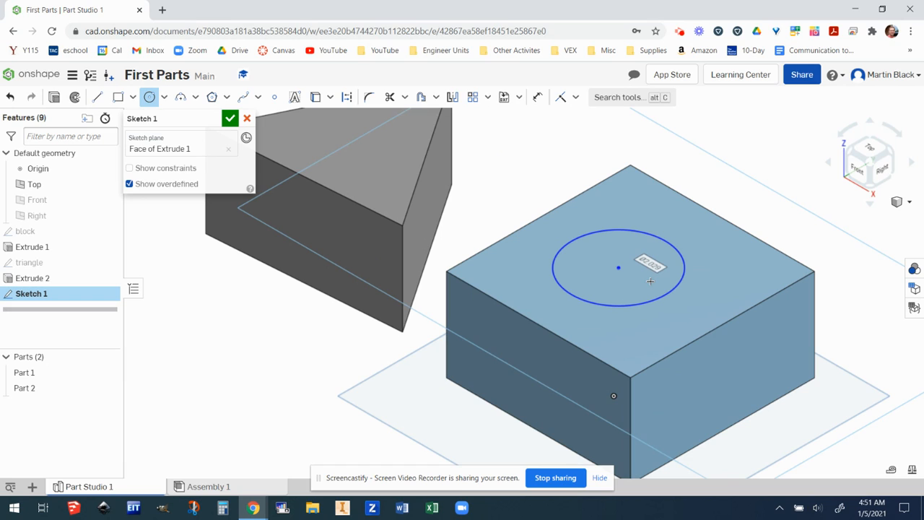
scroll(650, 281, down, 3)
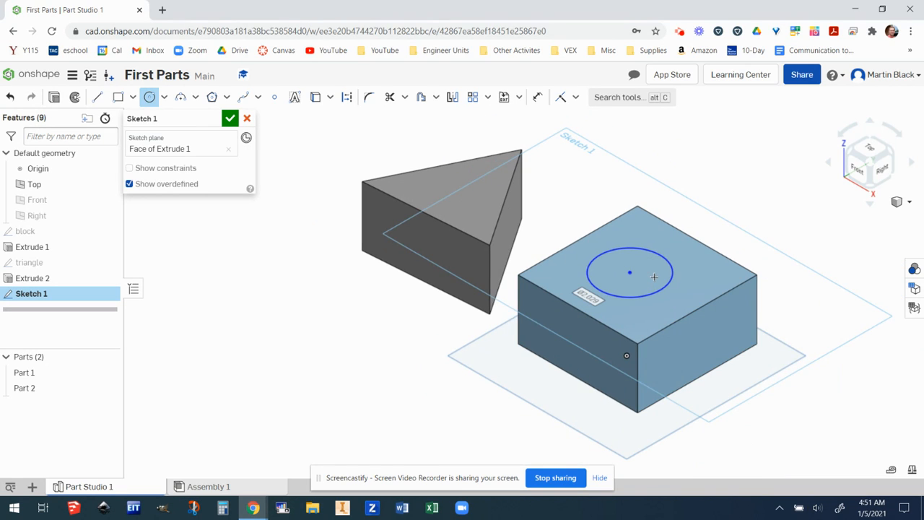
click(539, 101)
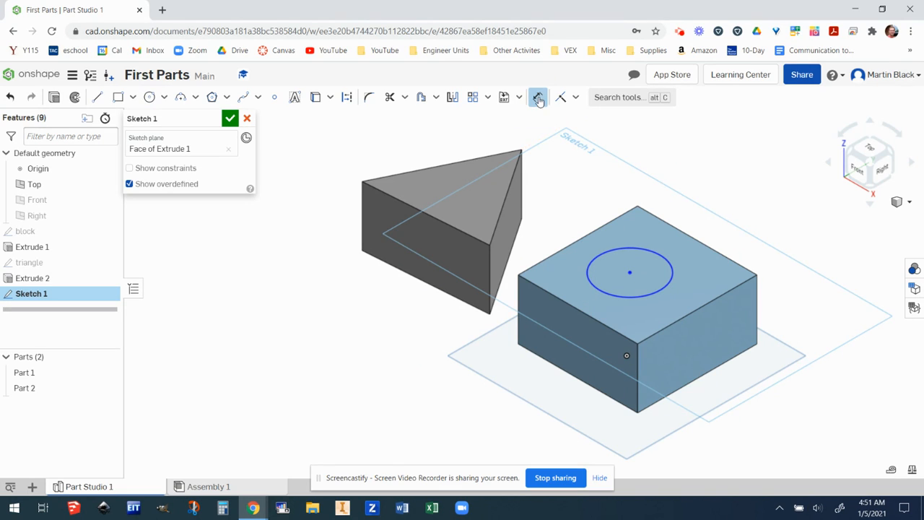
click(672, 268)
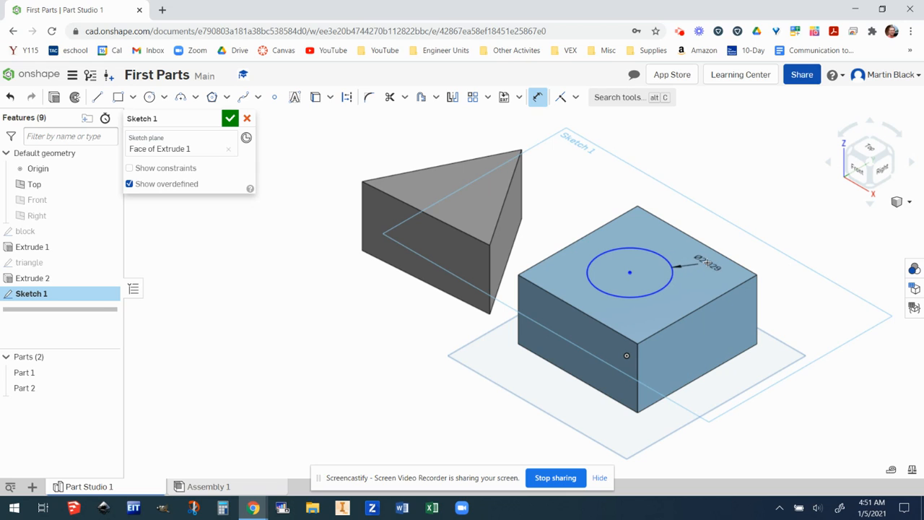
click(706, 263)
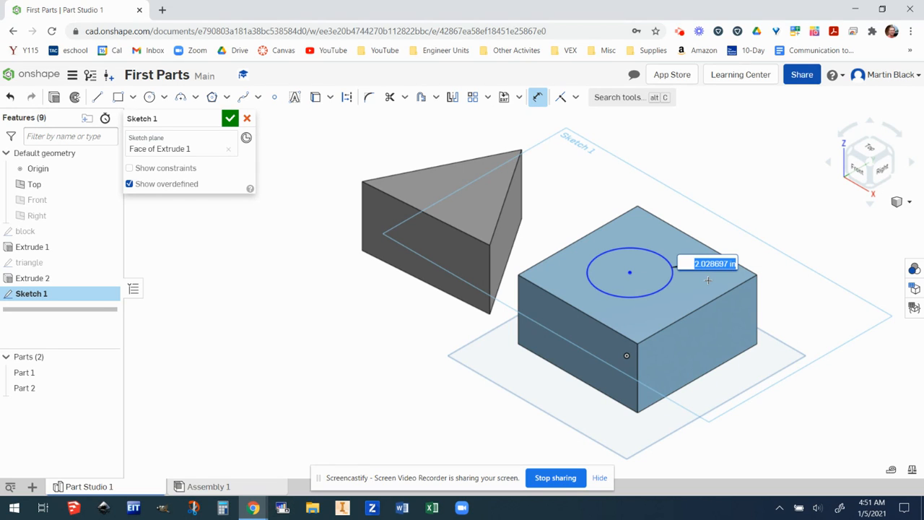
text(2)
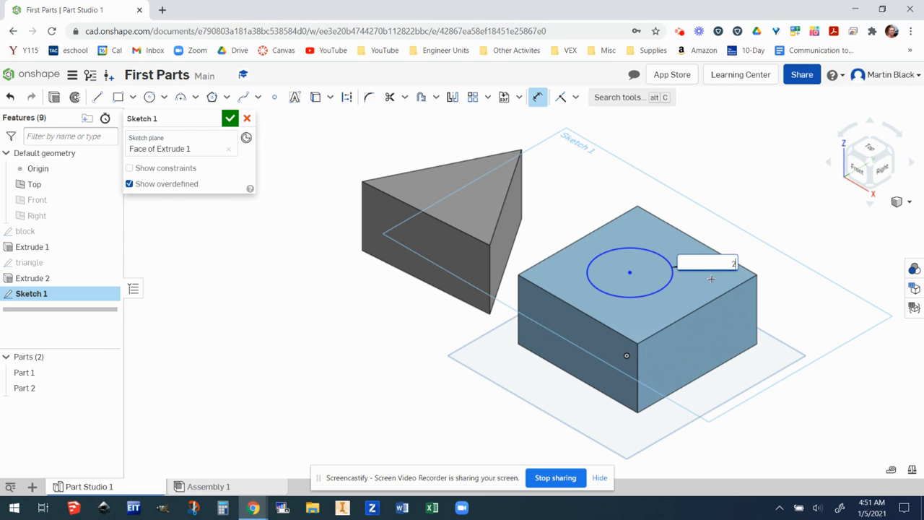
key(Return)
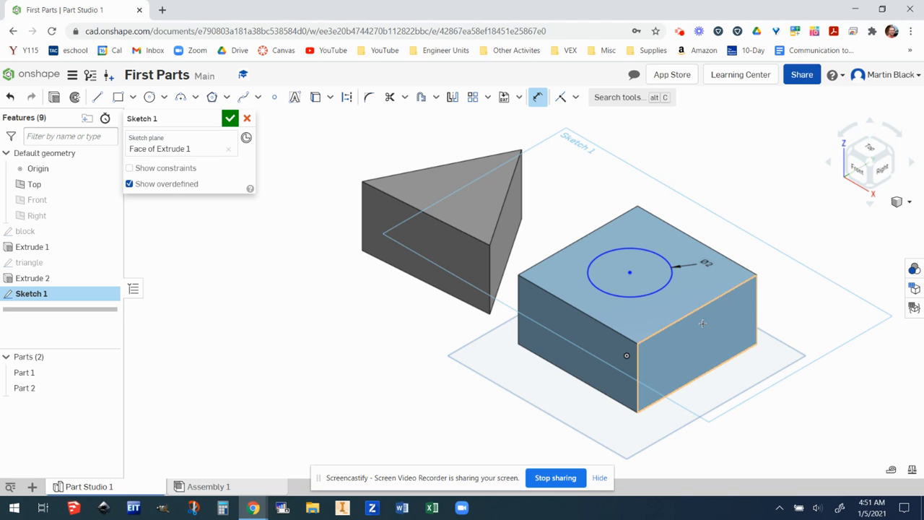
click(229, 120)
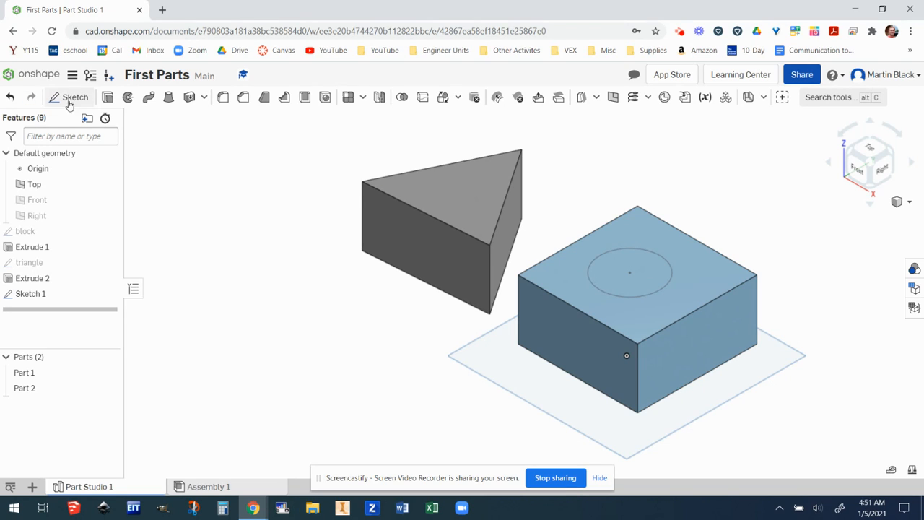
Extrude the circle downward into the block as a Remove operation with the end type Through all.
click(107, 99)
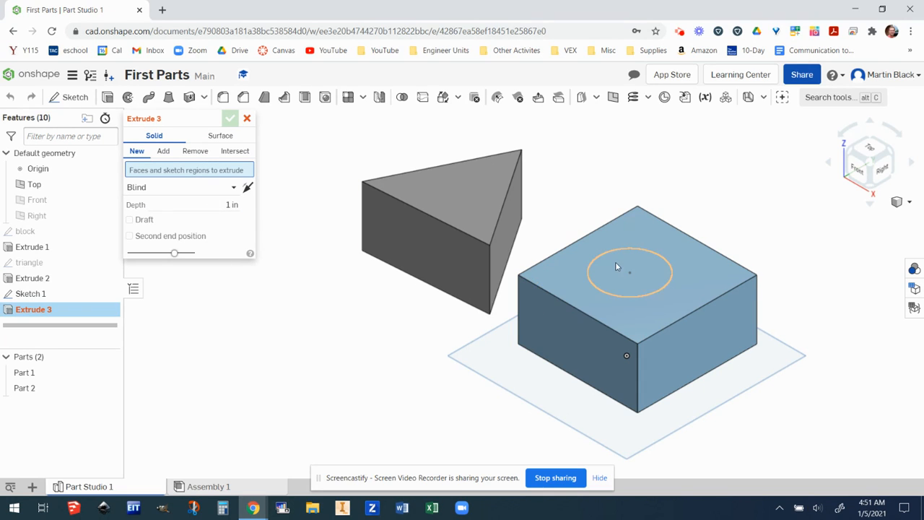
click(639, 265)
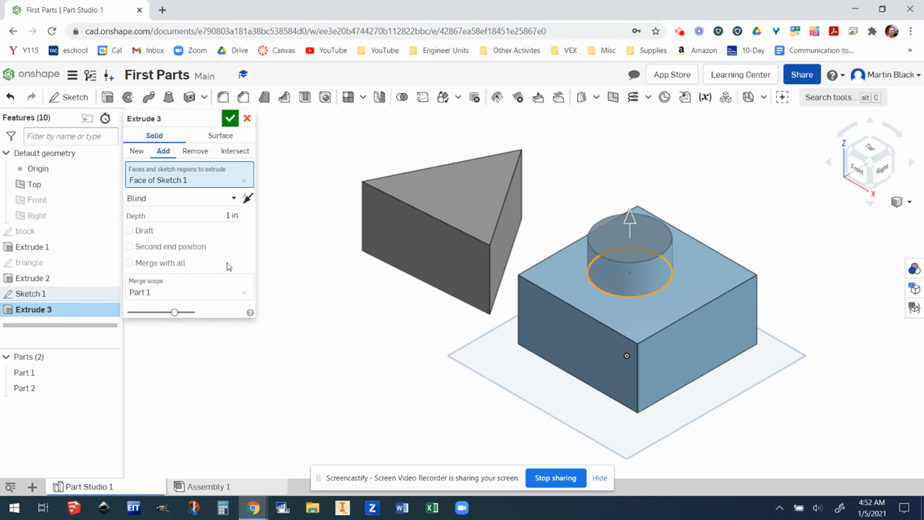
click(195, 153)
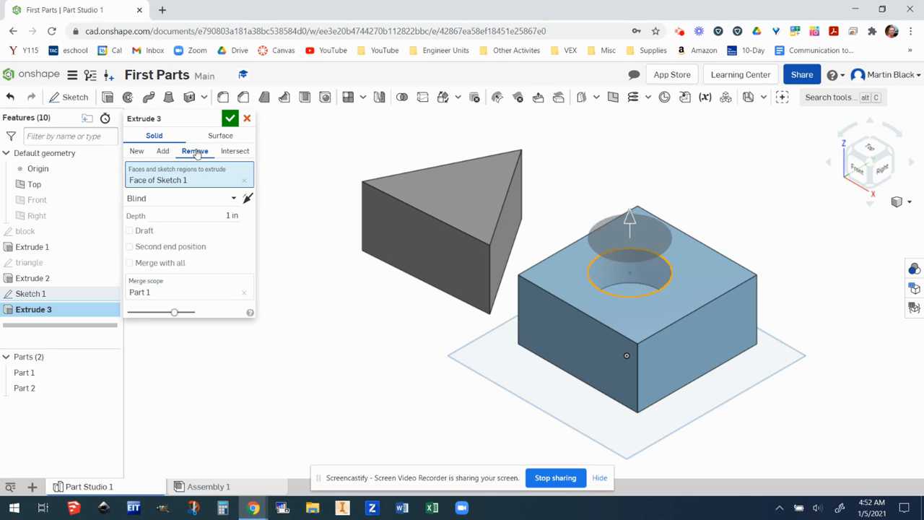
mouse_move(800, 311)
right_down()
mouse_move(798, 335)
mouse_move(782, 273)
mouse_move(772, 301)
mouse_move(797, 302)
mouse_move(806, 289)
mouse_move(797, 325)
right_up()
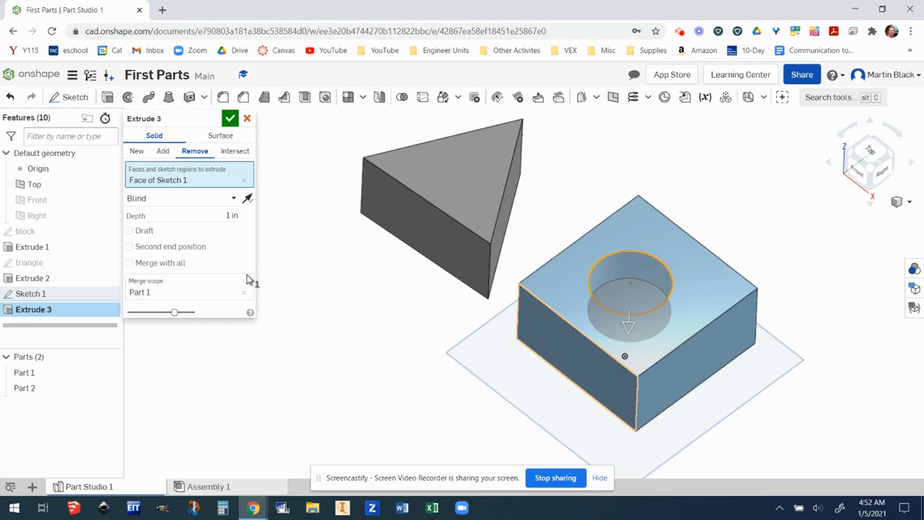
click(232, 199)
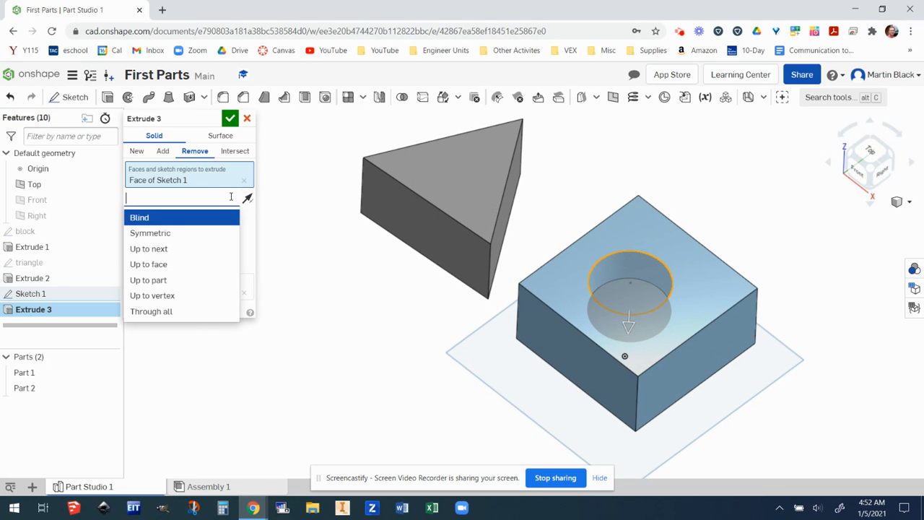
click(167, 317)
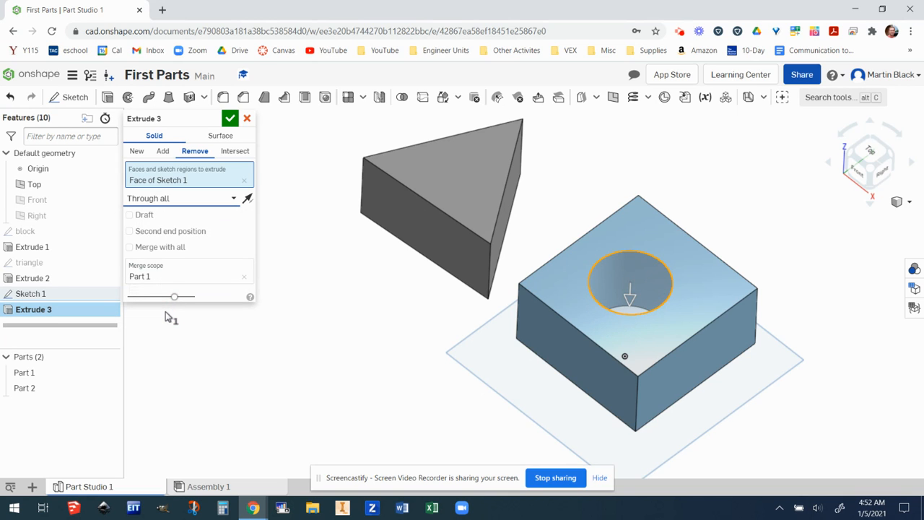
click(231, 118)
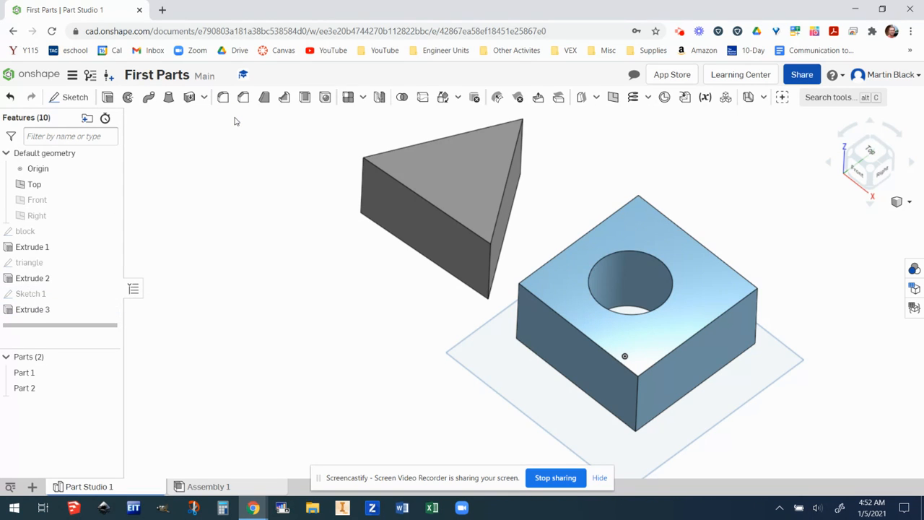
Examine the hole through the block in the part studio and in Assembly 1.
mouse_move(724, 332)
right_down()
mouse_move(741, 362)
mouse_move(728, 310)
mouse_move(747, 325)
mouse_move(739, 340)
right_up()
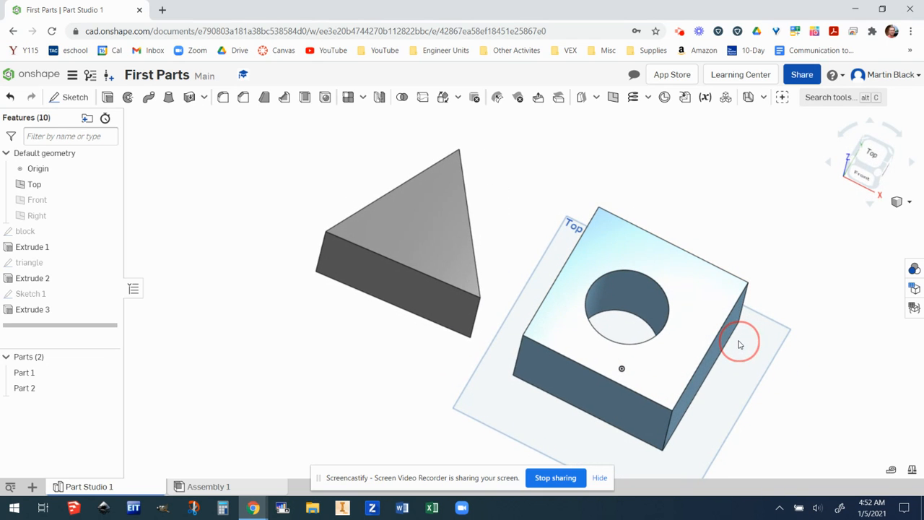
click(209, 488)
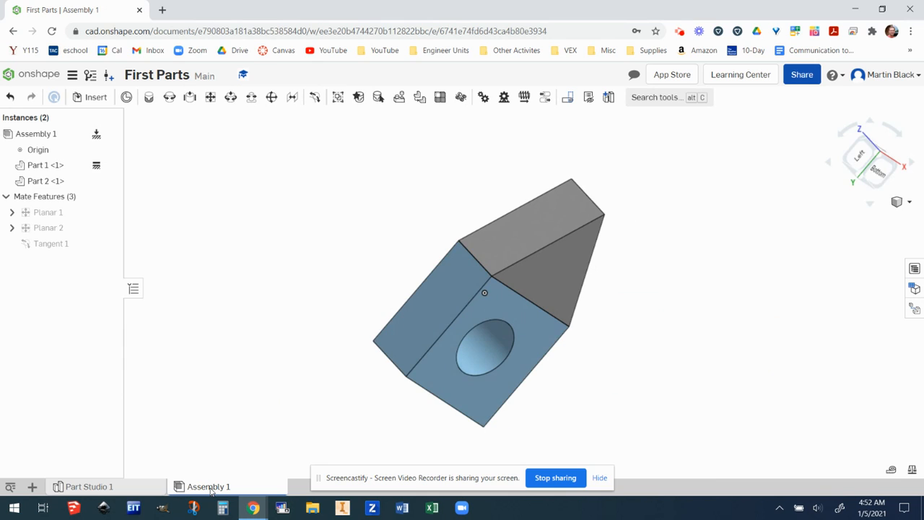
mouse_move(647, 396)
right_down()
mouse_move(609, 354)
mouse_move(619, 371)
mouse_move(676, 386)
mouse_move(664, 397)
right_up()
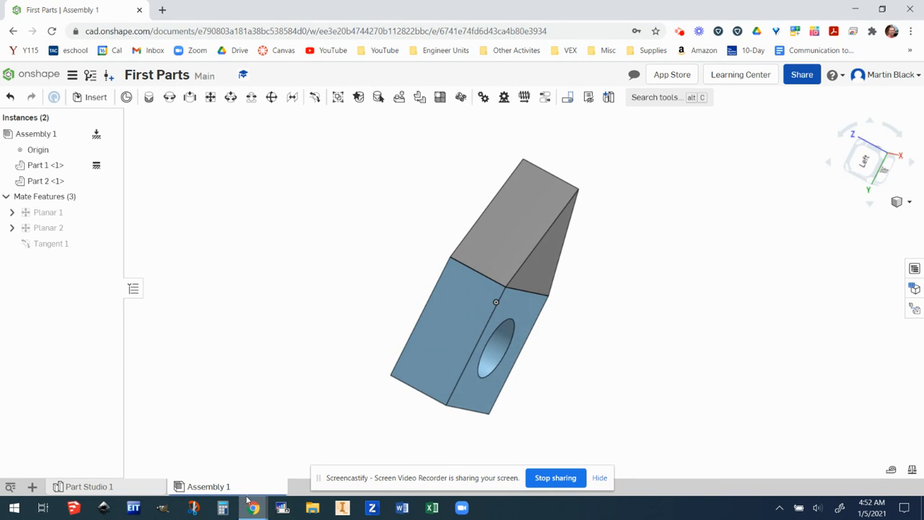
Back in Part Studio 1, start a sketch on the Top plane and draw a circle about 3.21 in across beside the block.
click(112, 489)
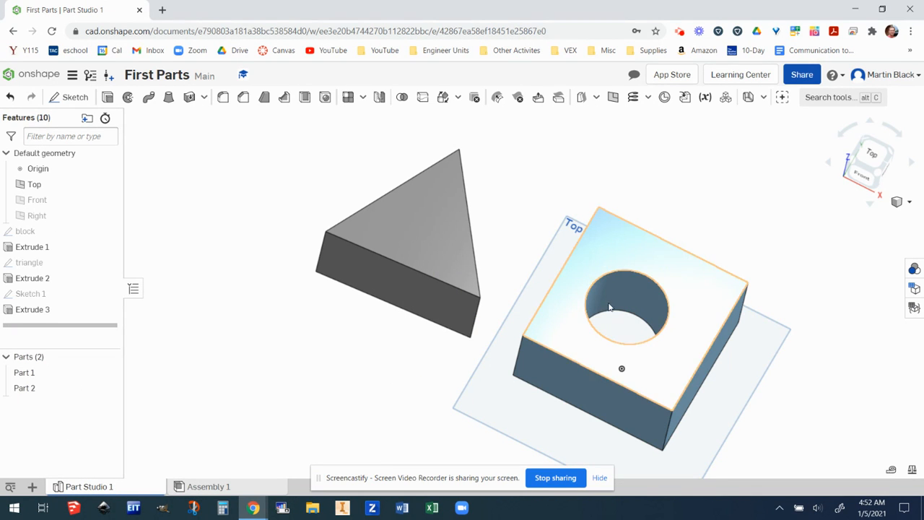
right_drag(785, 389, 750, 376)
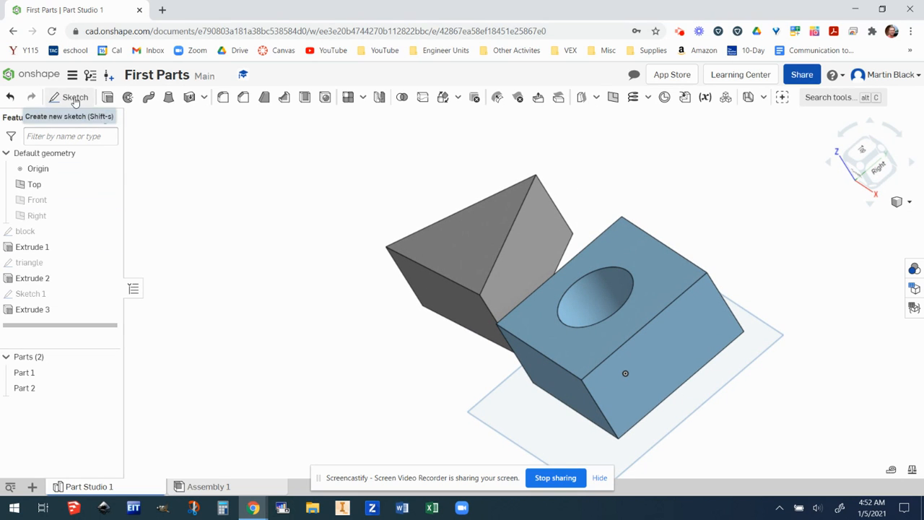
right_drag(533, 368, 552, 390)
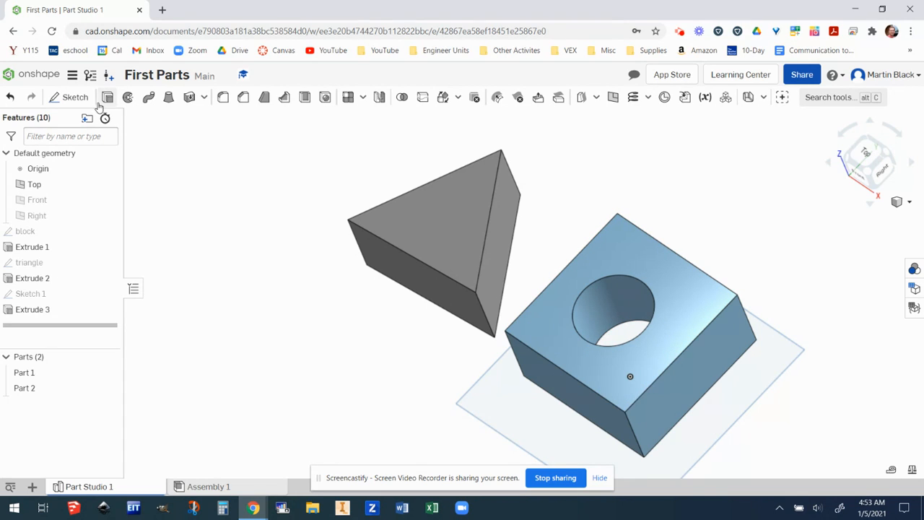
click(68, 98)
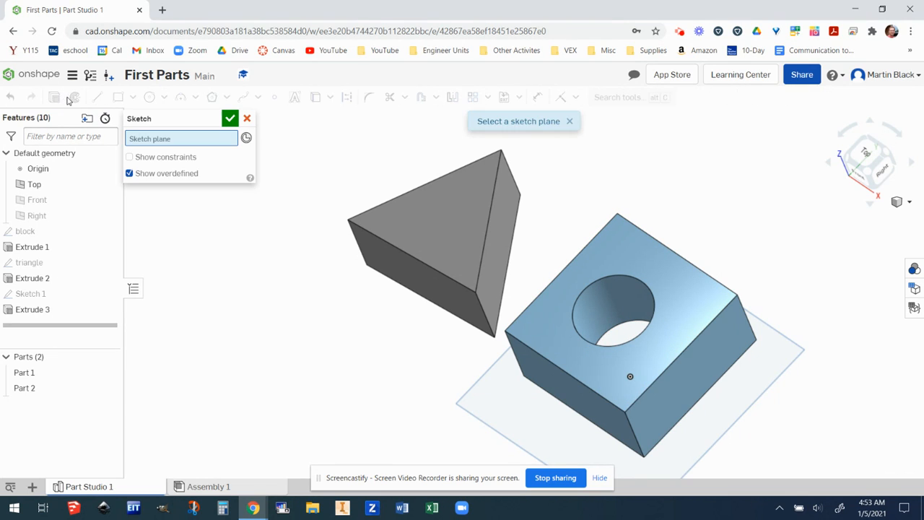
click(510, 418)
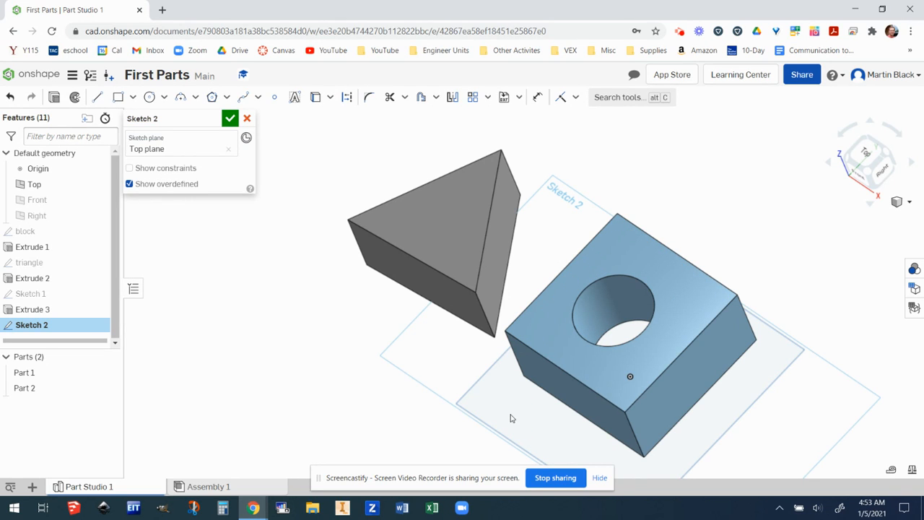
click(149, 98)
click(406, 377)
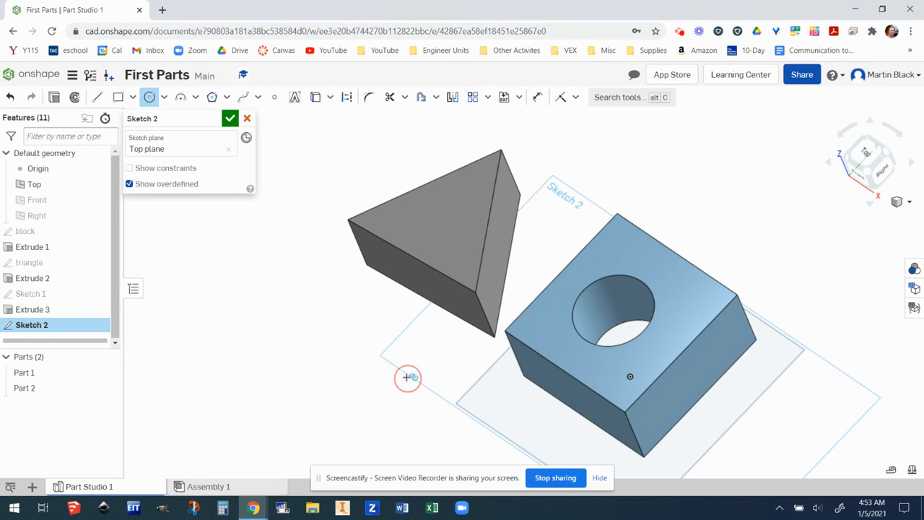
click(363, 340)
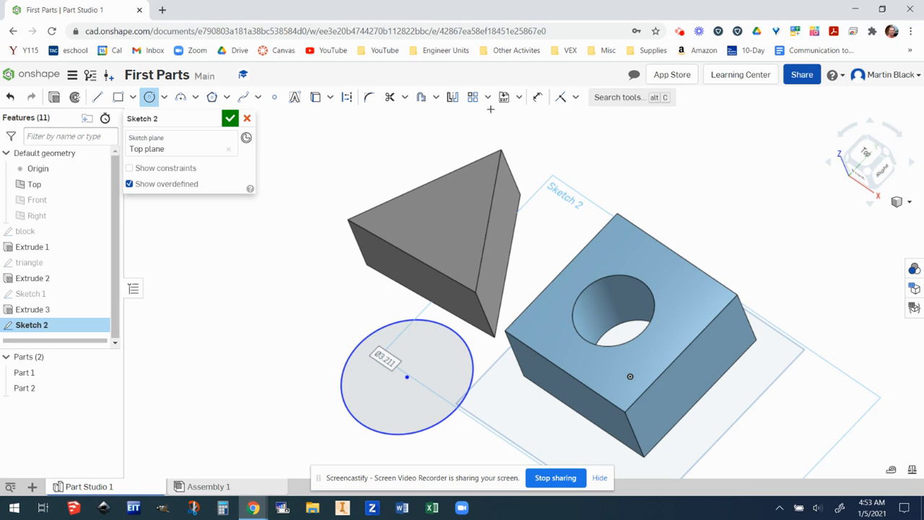
Dimension the circle beside the block to a 2 in diameter and finish the sketch.
click(538, 99)
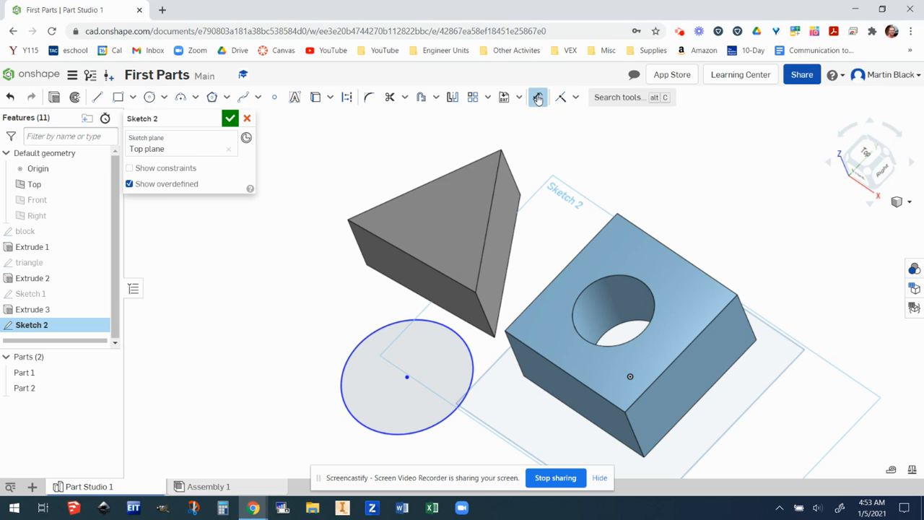
click(359, 343)
click(327, 314)
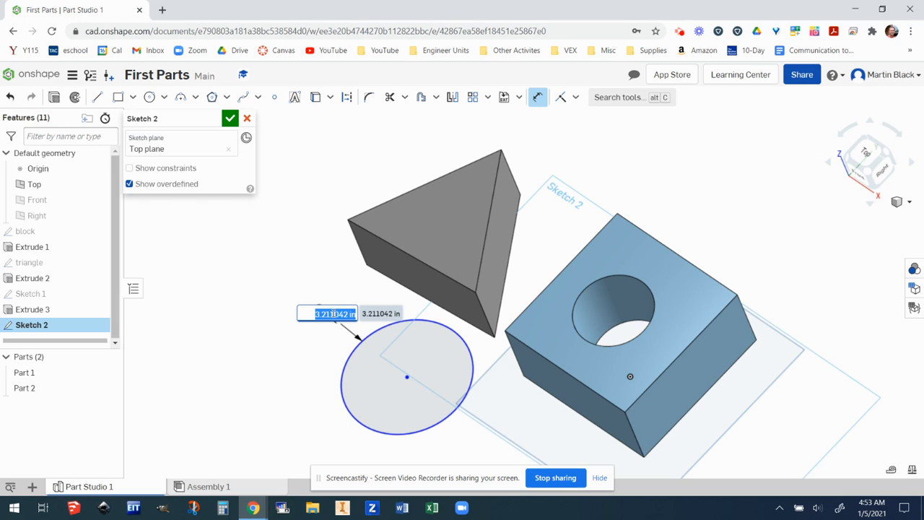
text(2)
key(Return)
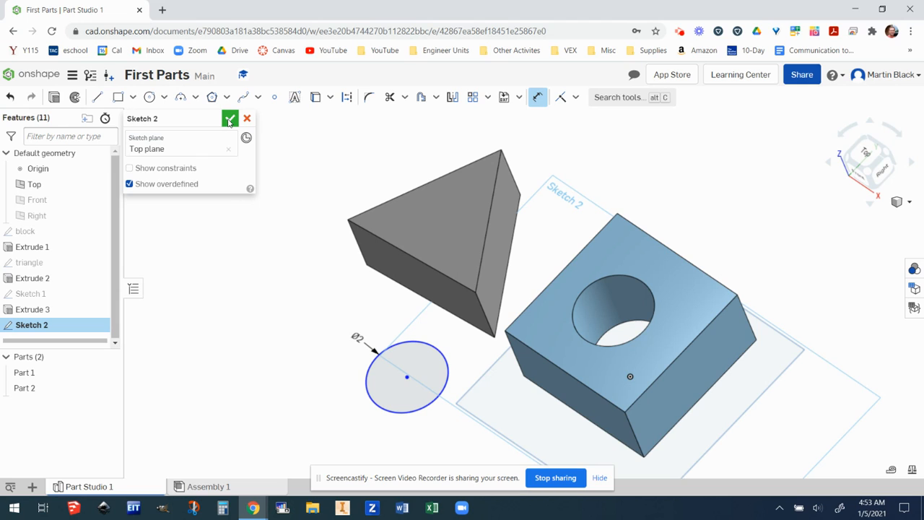
click(229, 120)
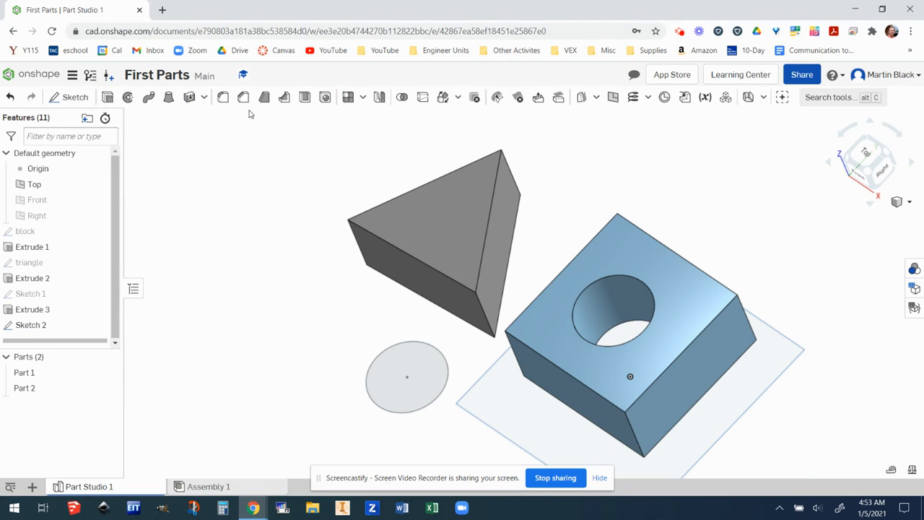
Extrude the 2 in circle beside the block as a new solid cylinder with a blind depth of 4 in.
click(107, 98)
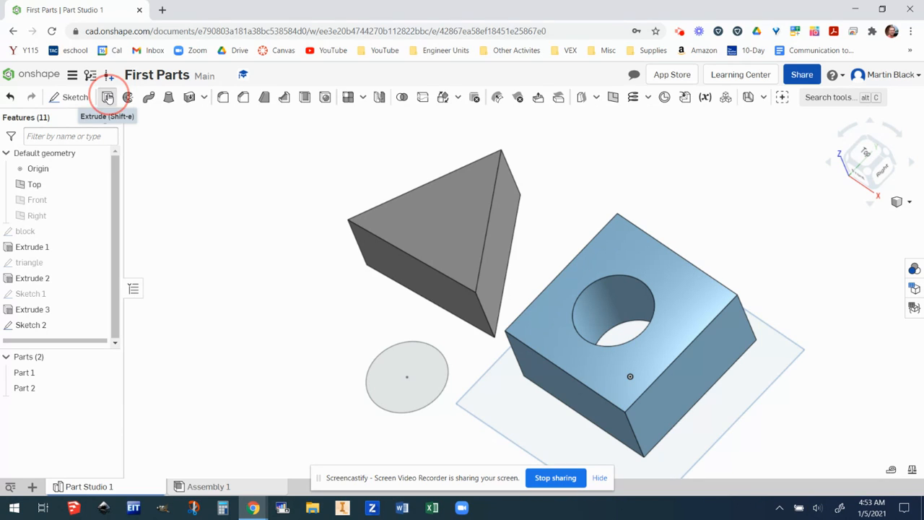
click(426, 369)
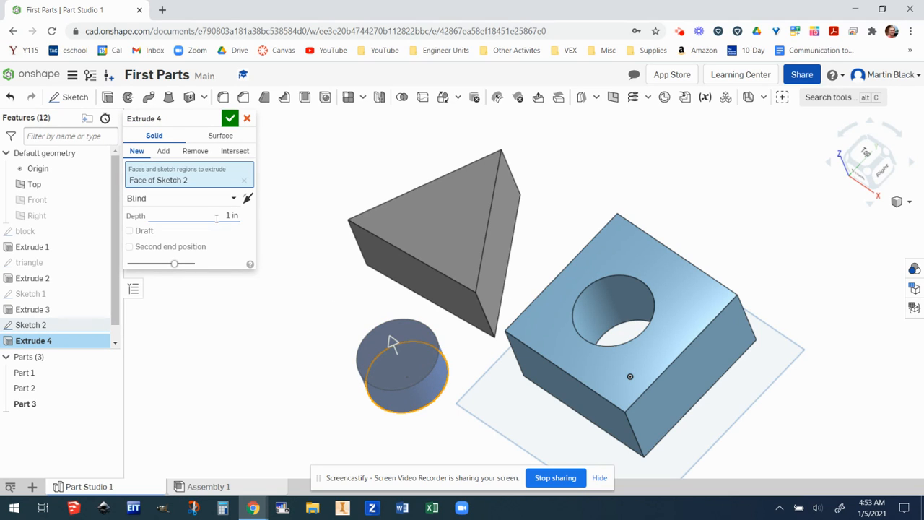
drag(223, 216, 234, 234)
text(4)
key(Return)
click(228, 120)
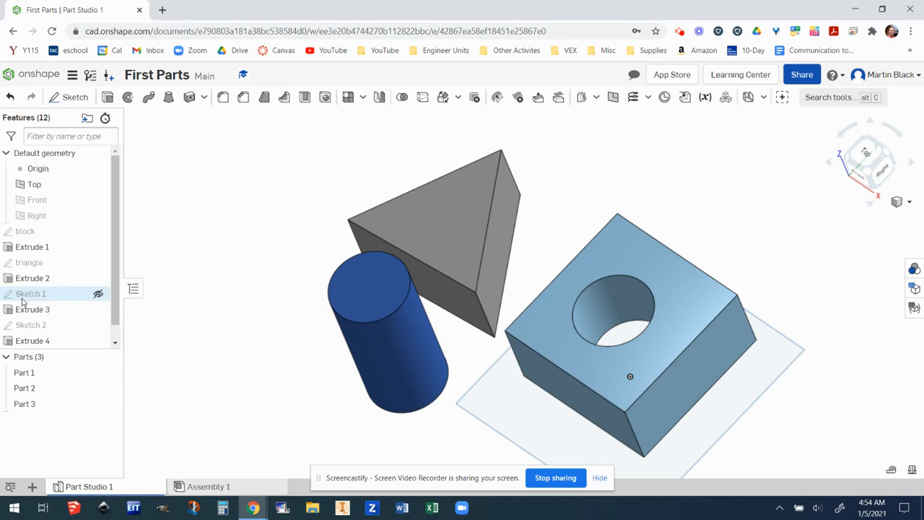
drag(115, 250, 115, 249)
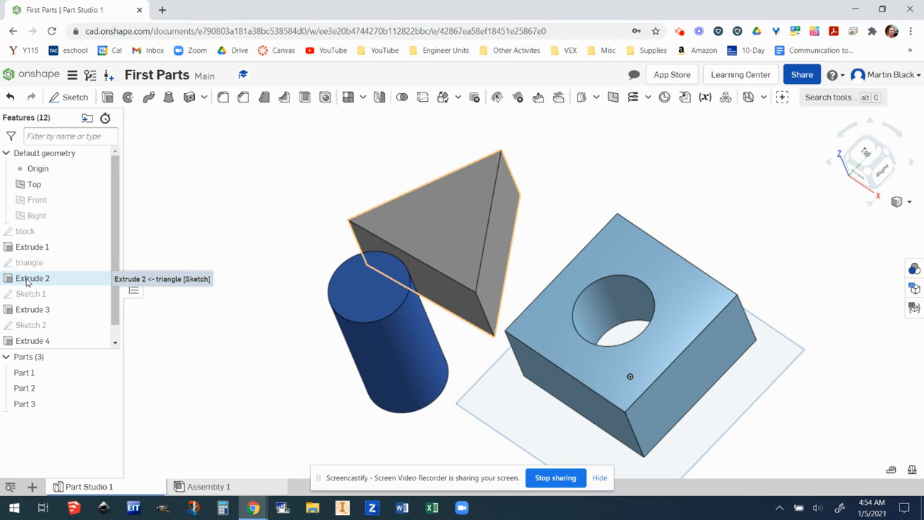
drag(113, 303, 125, 248)
drag(114, 293, 112, 307)
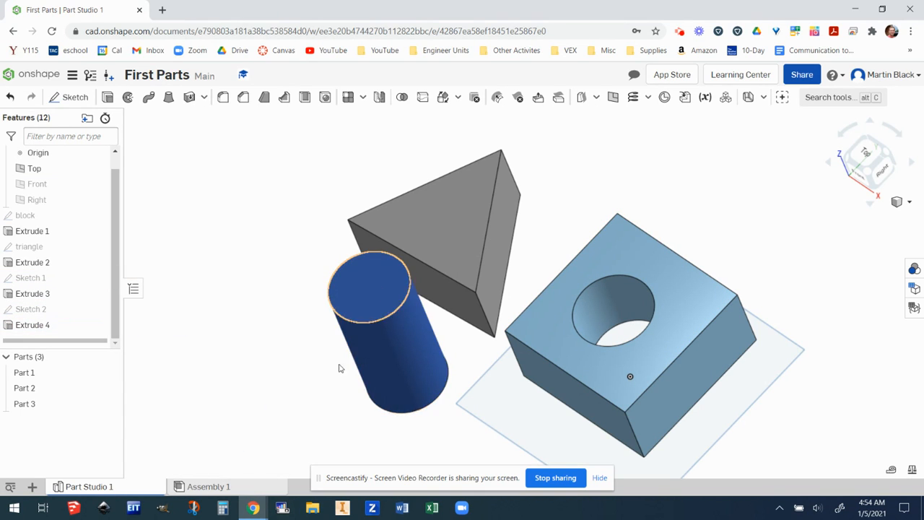
Insert the cylinder, Part 3, from Part Studio 1 into Assembly 1.
click(234, 488)
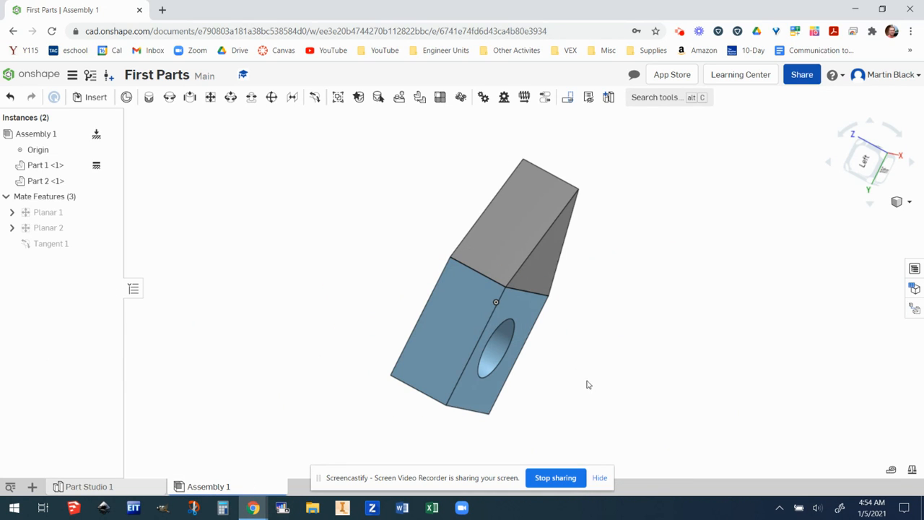
right_drag(653, 325, 590, 335)
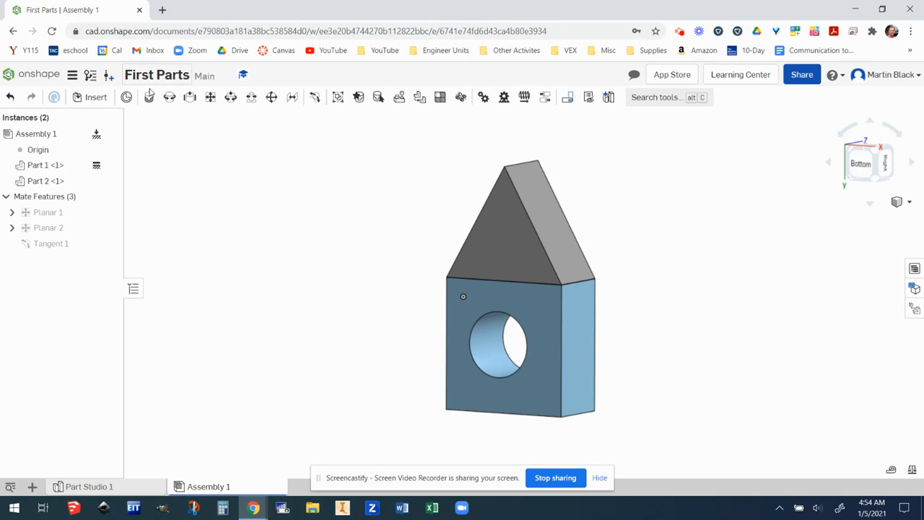
click(86, 98)
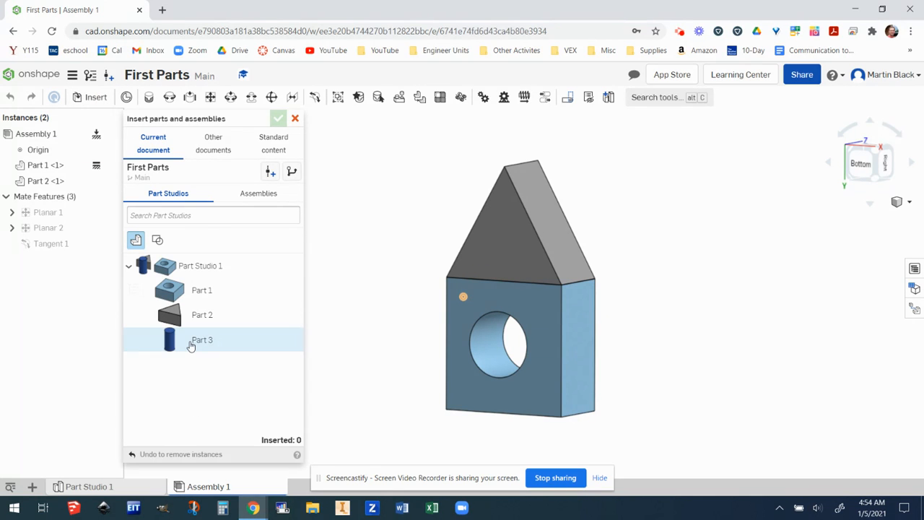
click(191, 345)
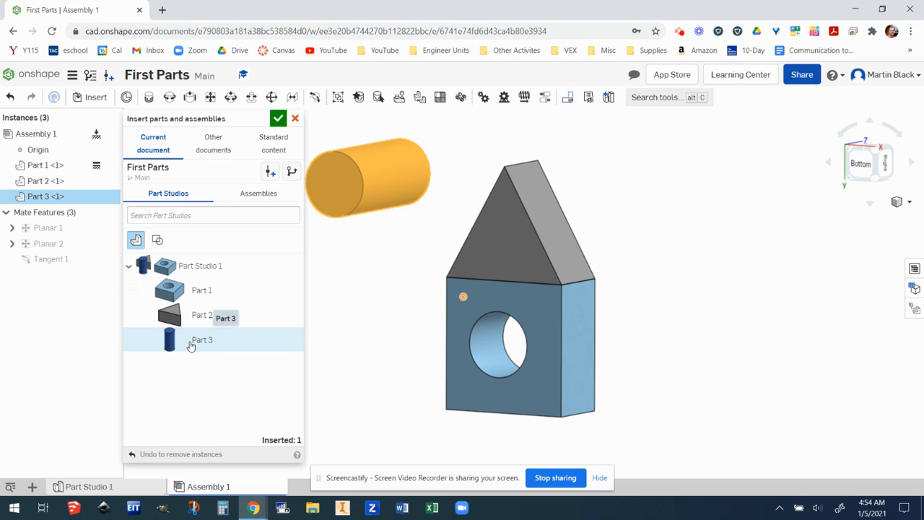
click(278, 119)
Add a Slider mate between the centre of the cylinder's end face and the centre of the block's hole.
mouse_move(751, 417)
right_down()
mouse_move(739, 415)
mouse_move(751, 422)
right_up()
right_drag(654, 378, 672, 364)
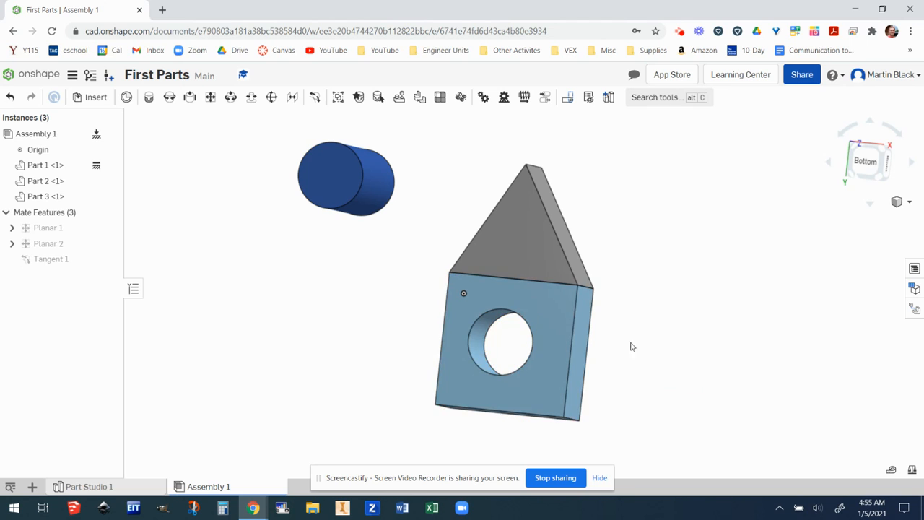
right_drag(643, 282, 639, 295)
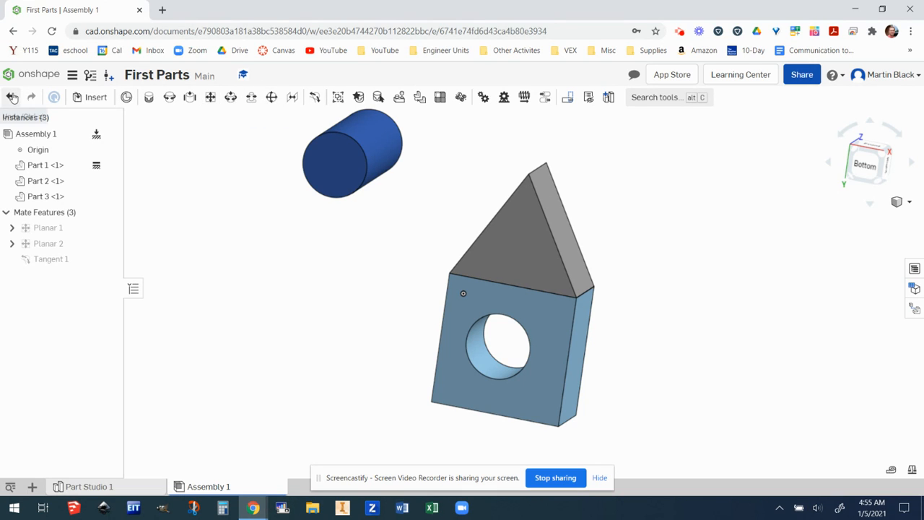
click(191, 99)
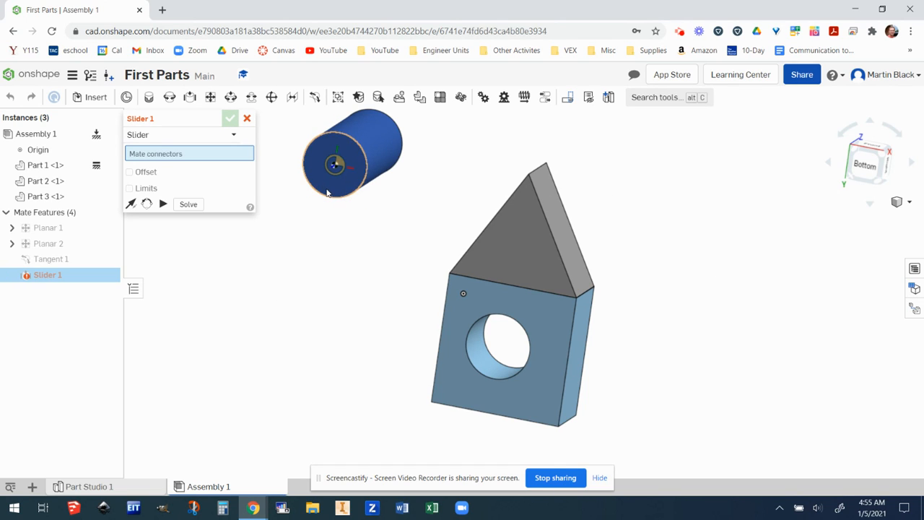
scroll(329, 189, up, 3)
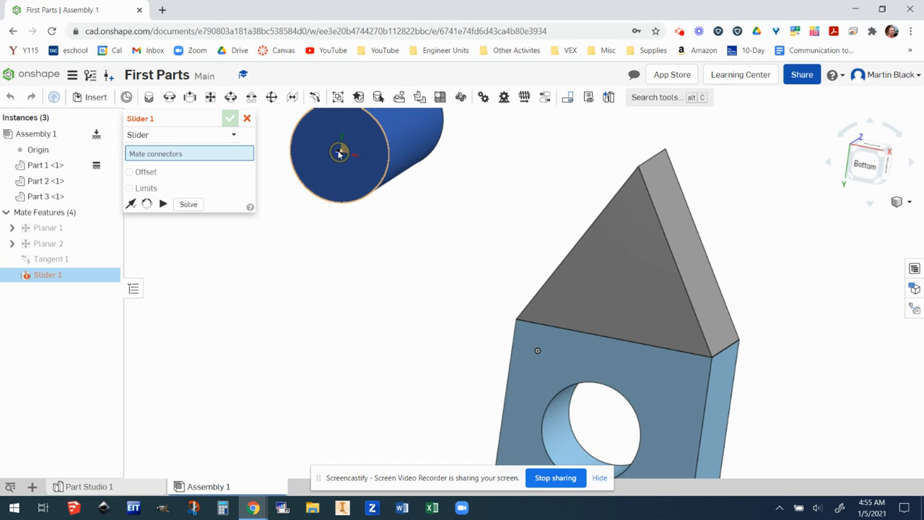
click(339, 154)
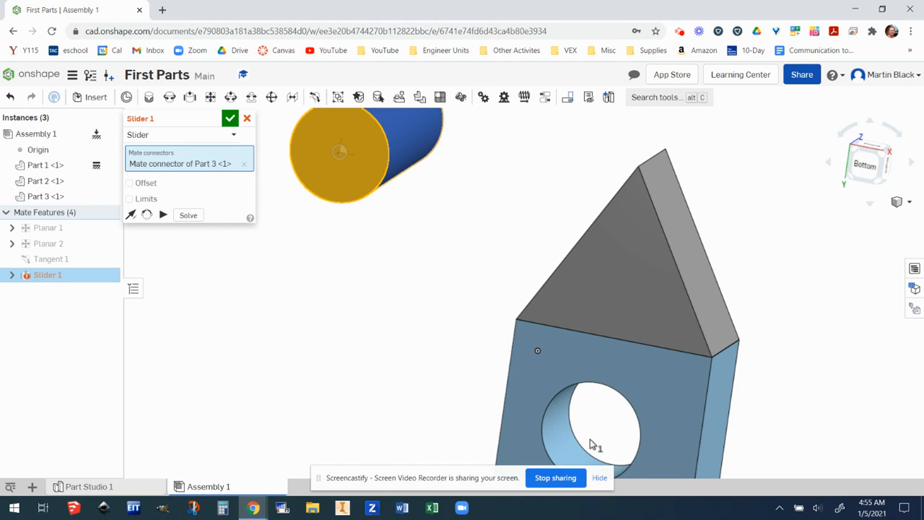
scroll(586, 439, down, 3)
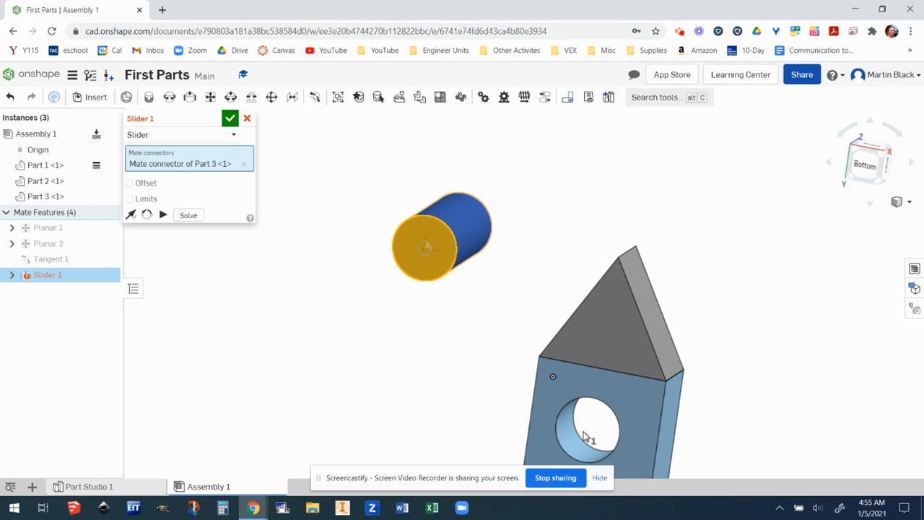
scroll(621, 436, down, 2)
right_drag(677, 430, 575, 343)
scroll(575, 343, up, 5)
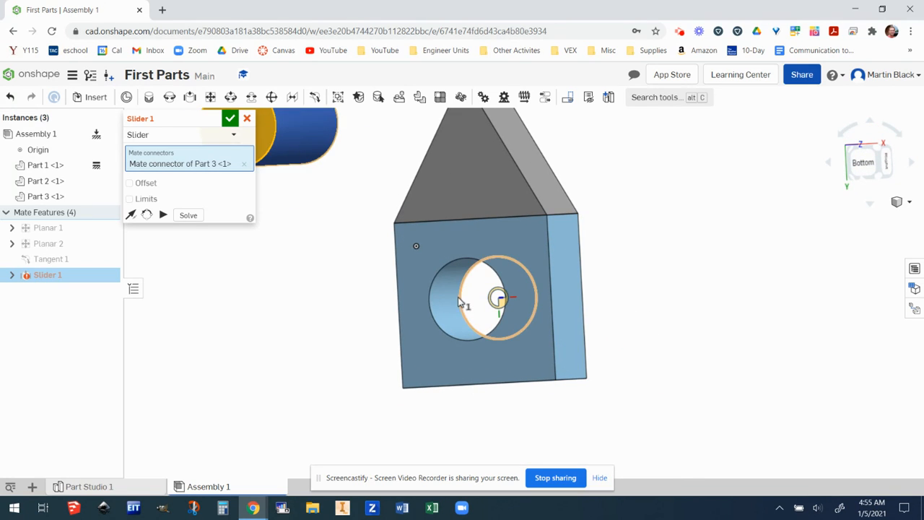
scroll(466, 309, up, 2)
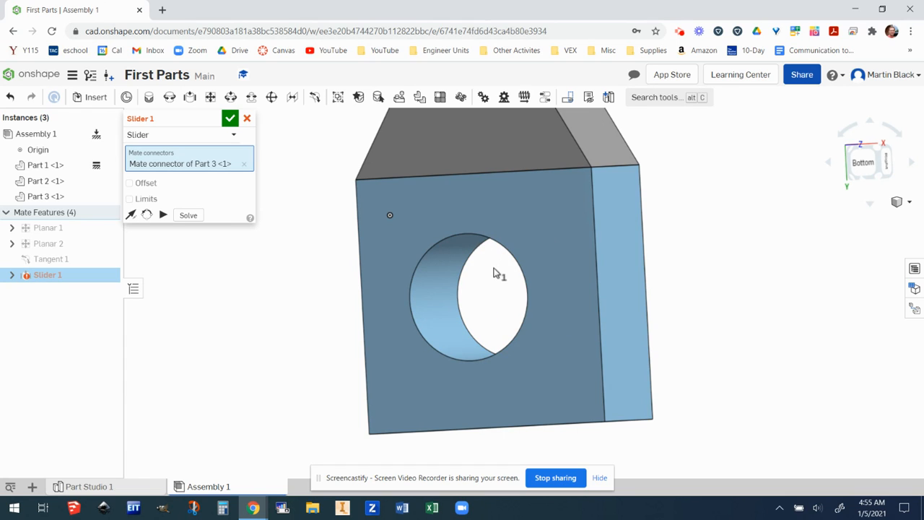
click(468, 298)
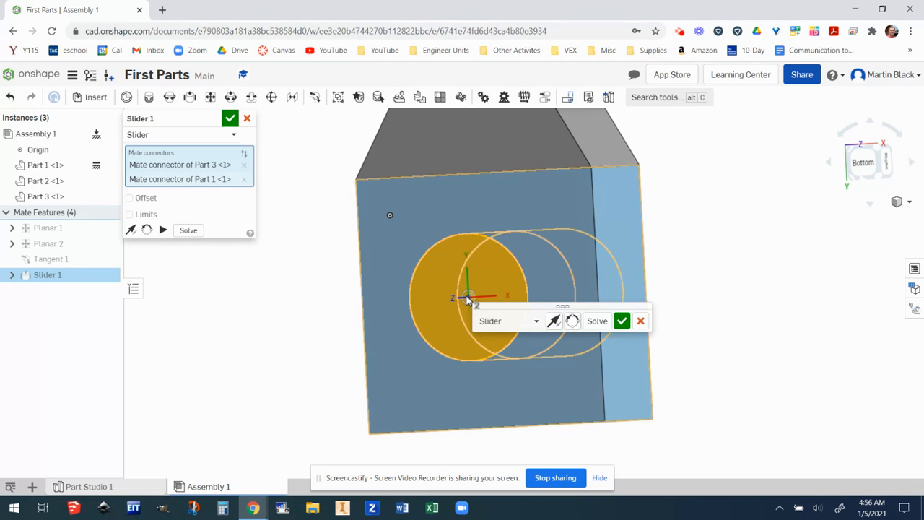
click(622, 322)
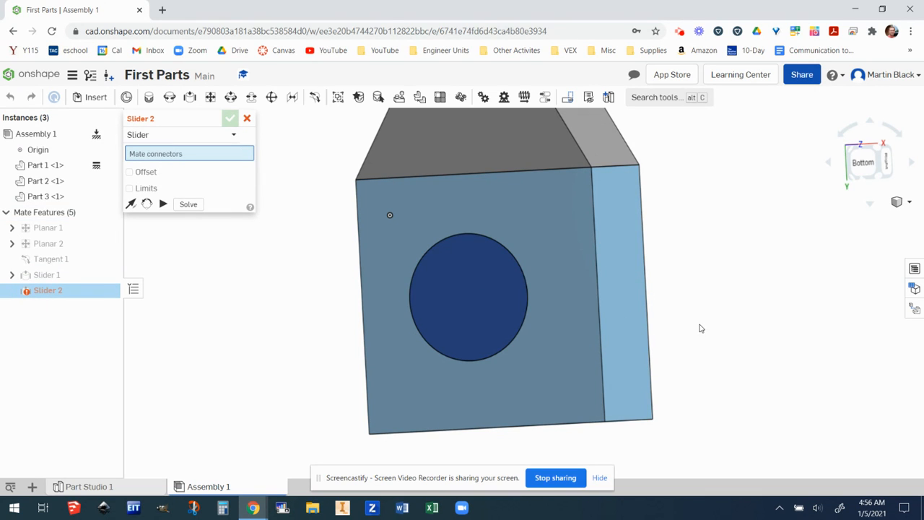
right_drag(711, 330, 670, 340)
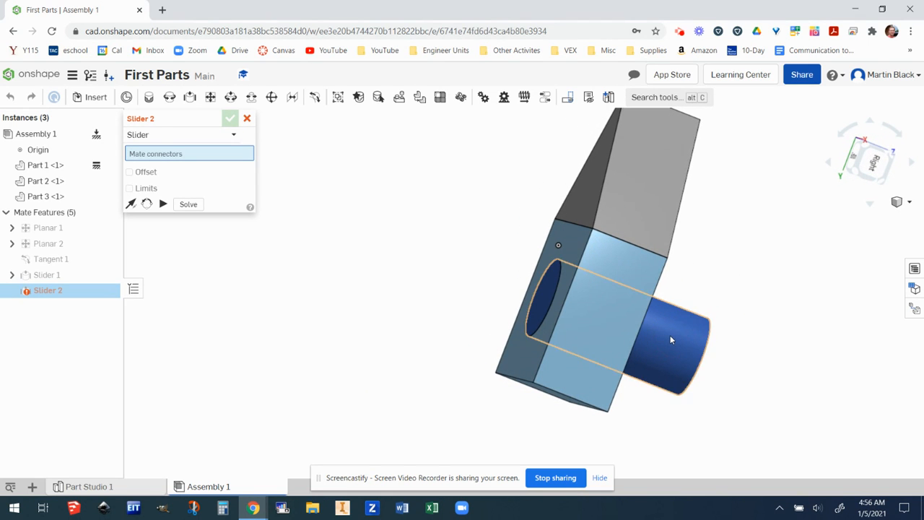
right_drag(679, 409, 683, 415)
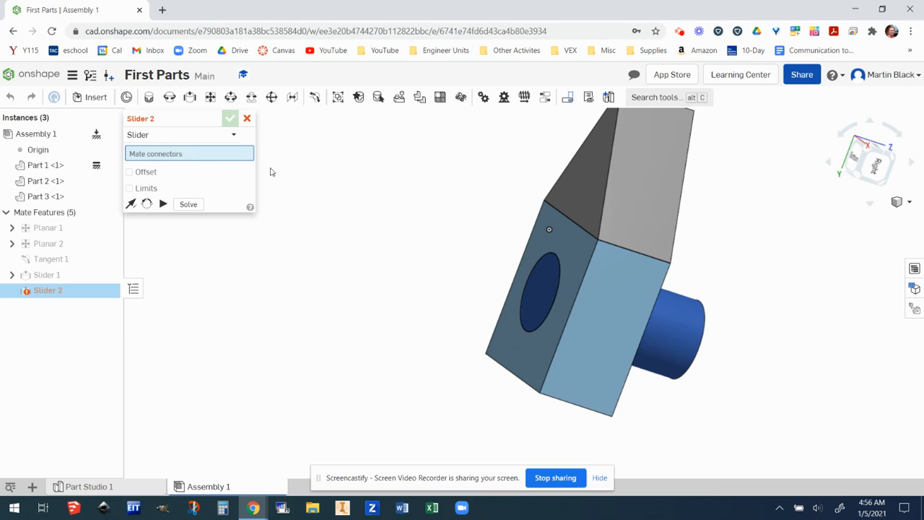
click(246, 119)
Slide the cylinder along the block's hole to test its motion.
right_drag(654, 334, 639, 334)
drag(639, 334, 692, 341)
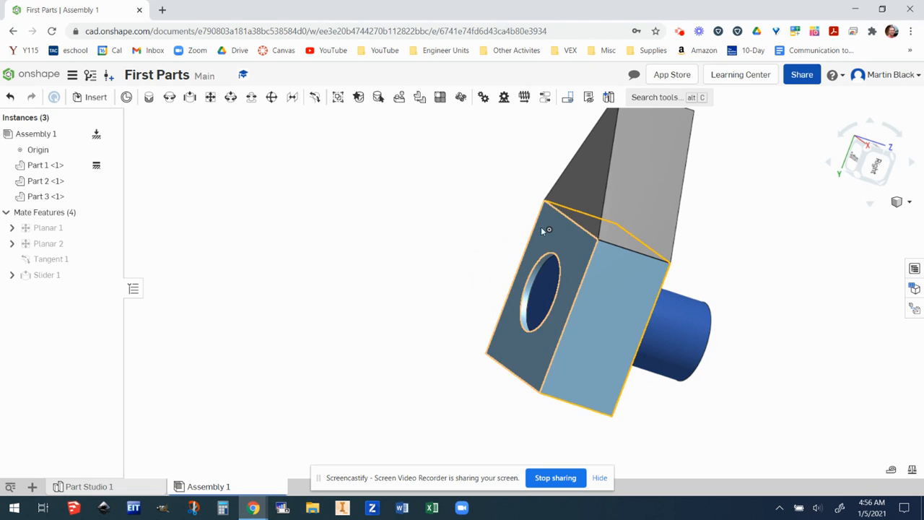
scroll(760, 334, down, 2)
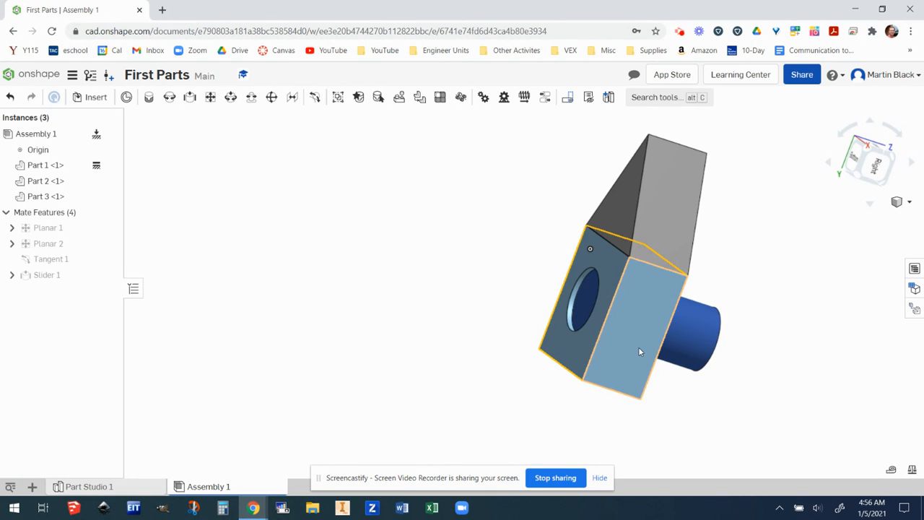
scroll(639, 346, up, 2)
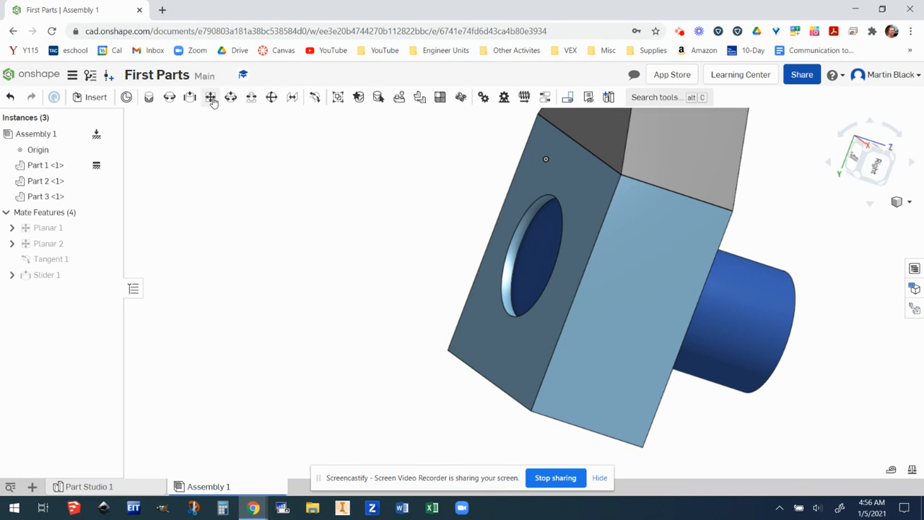
Add a Planar mate between the block's face around the hole and the cylinder's end face inside it.
click(292, 98)
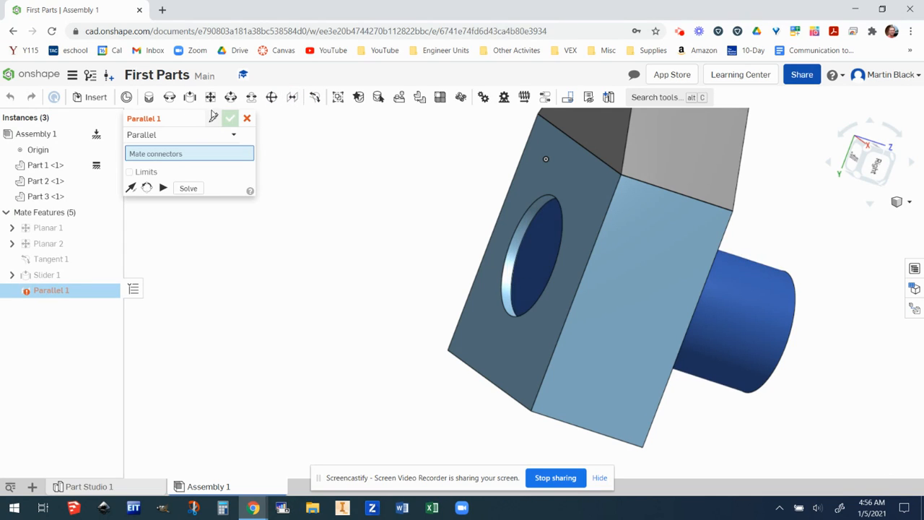
click(247, 117)
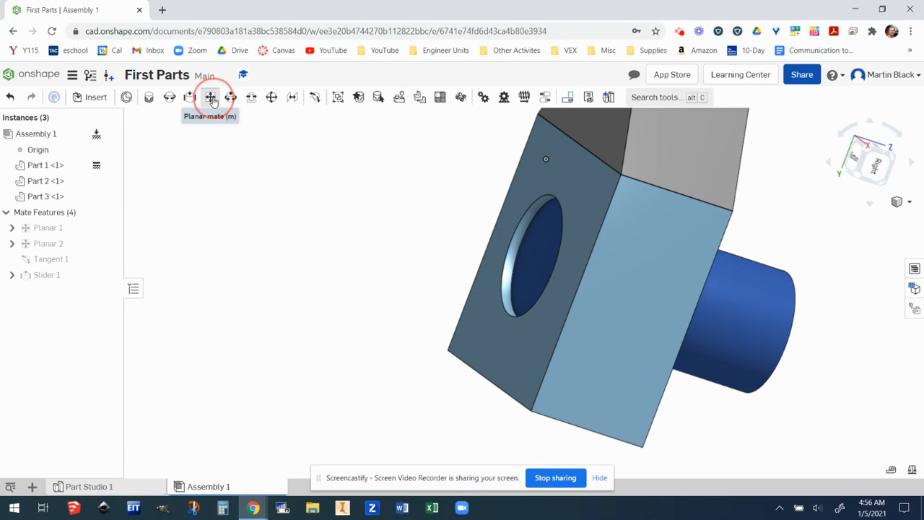
click(211, 99)
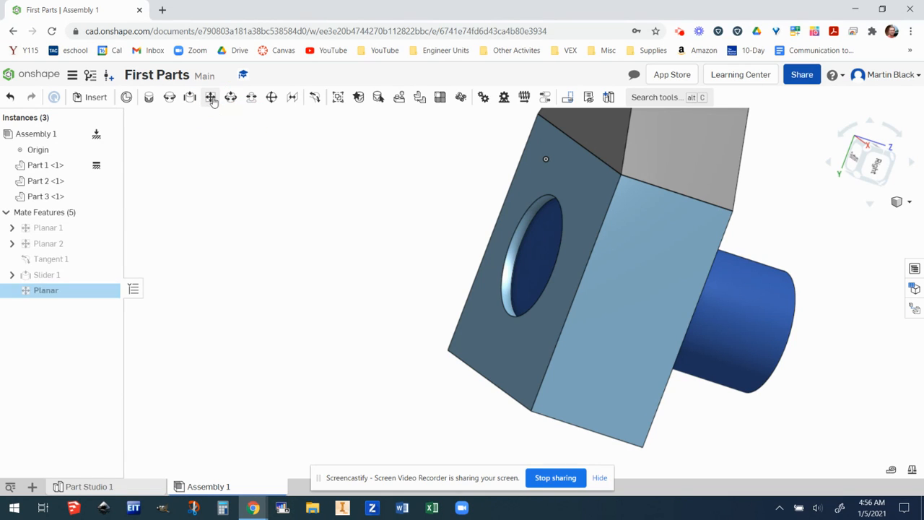
click(544, 144)
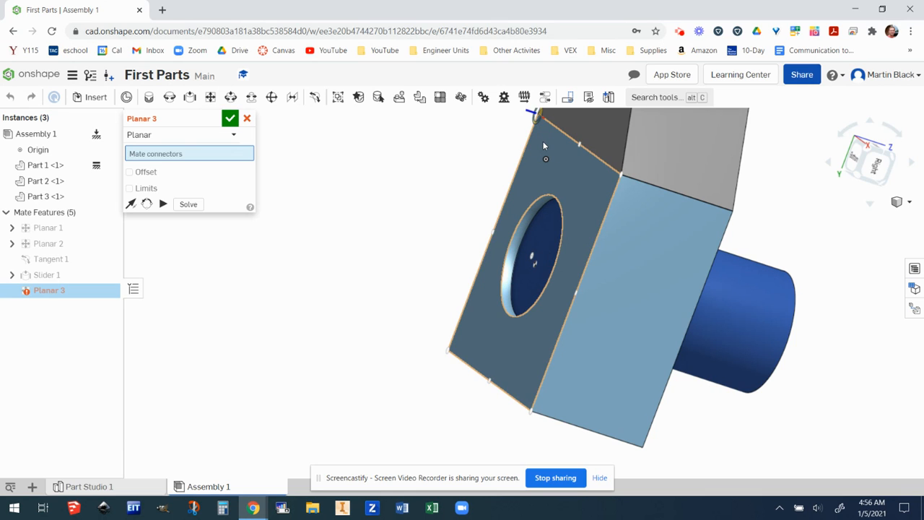
click(544, 233)
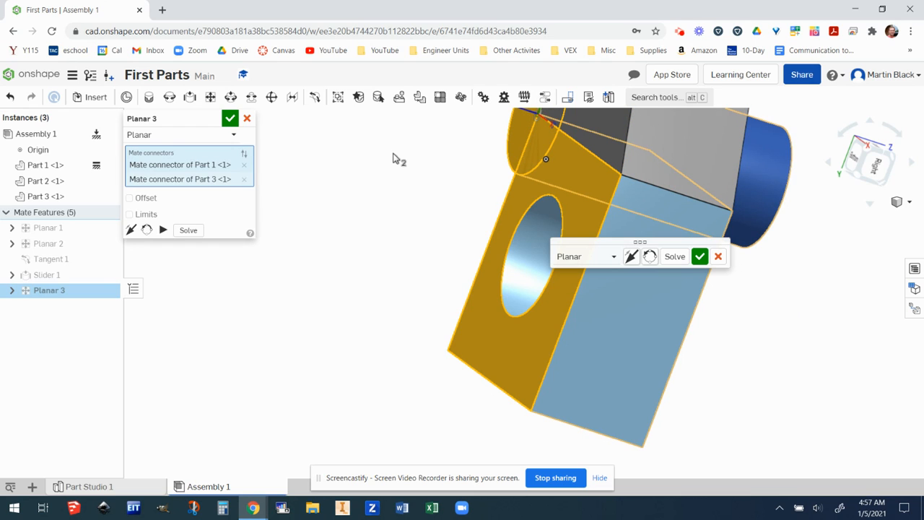
click(229, 119)
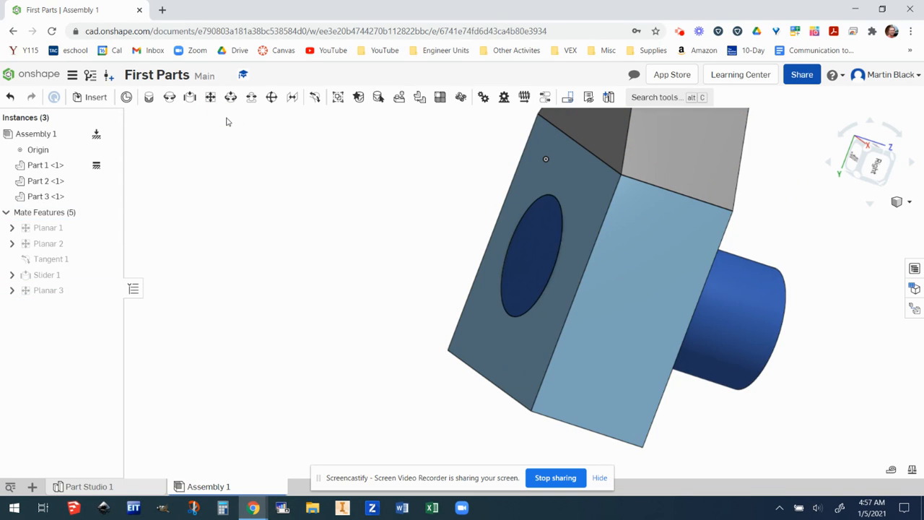
Examine the mated cylinder from the block's other side and compare Assembly 1 with the parts in Part Studio 1.
click(730, 325)
right_drag(756, 384, 652, 367)
scroll(652, 367, down, 5)
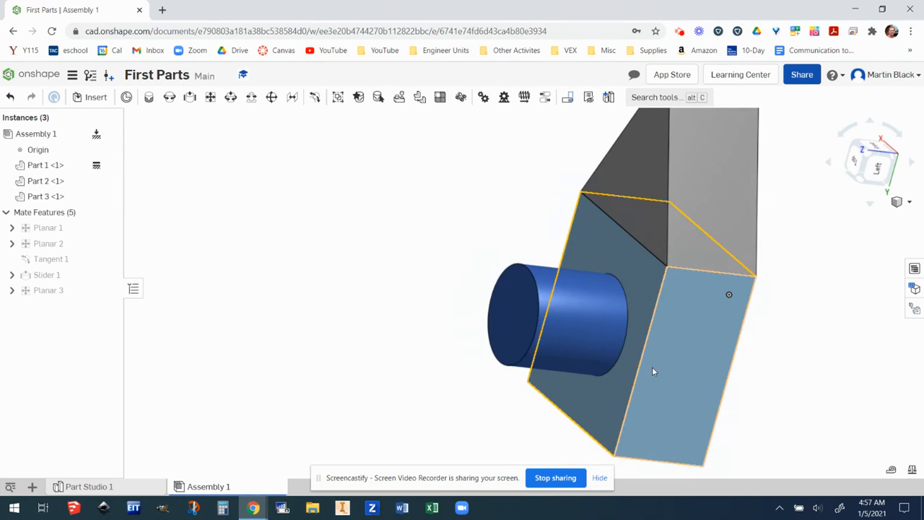
right_drag(700, 396, 737, 398)
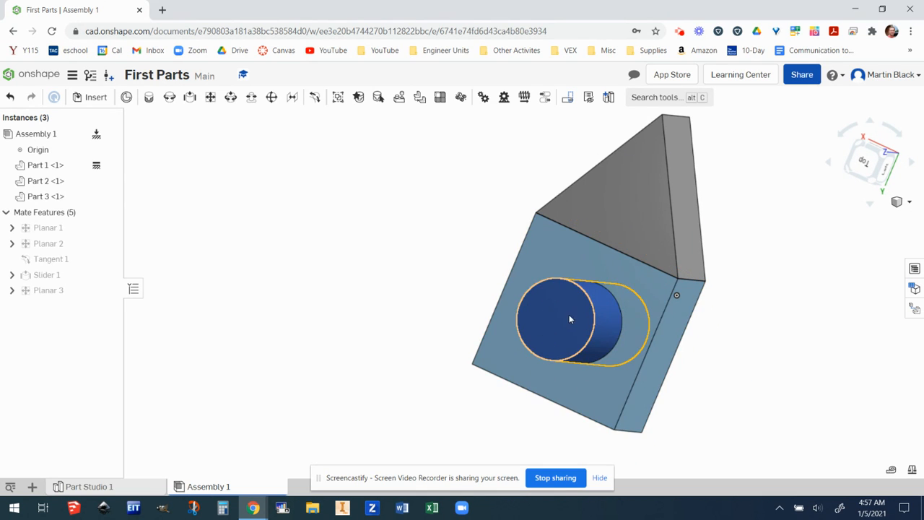
click(112, 489)
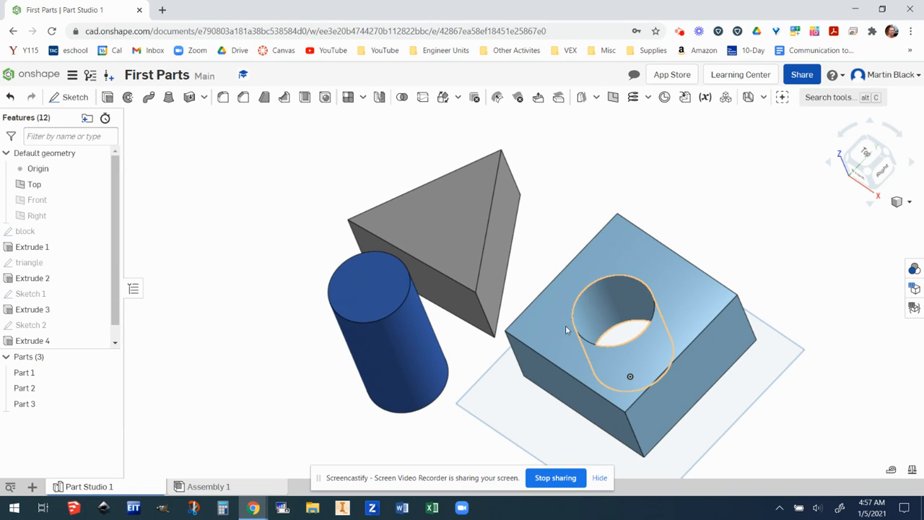
click(247, 492)
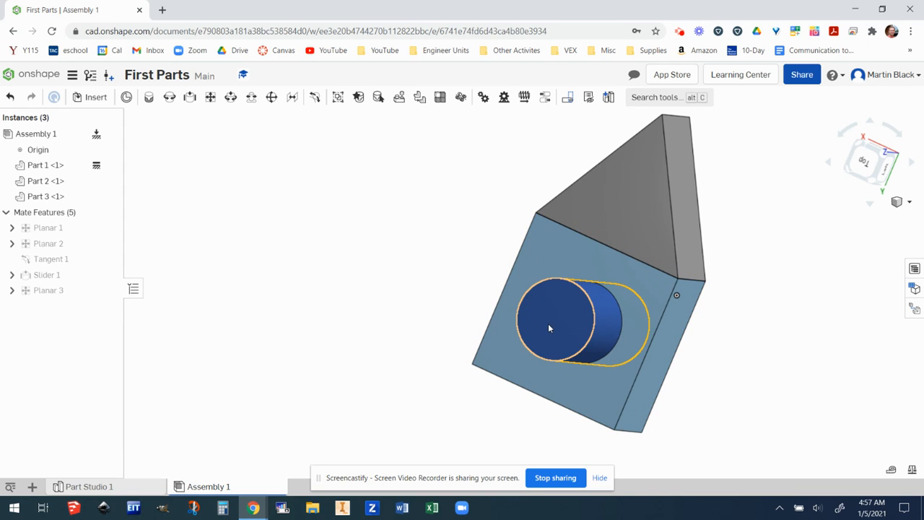
click(89, 487)
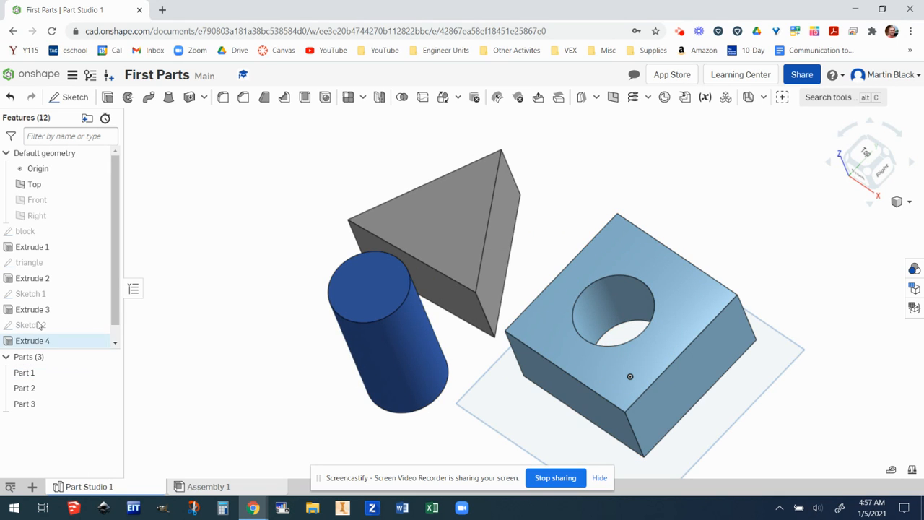
Highlight Part 3 in the model and look through the feature list for the sketch behind the cylinder.
click(32, 406)
click(33, 407)
click(33, 407)
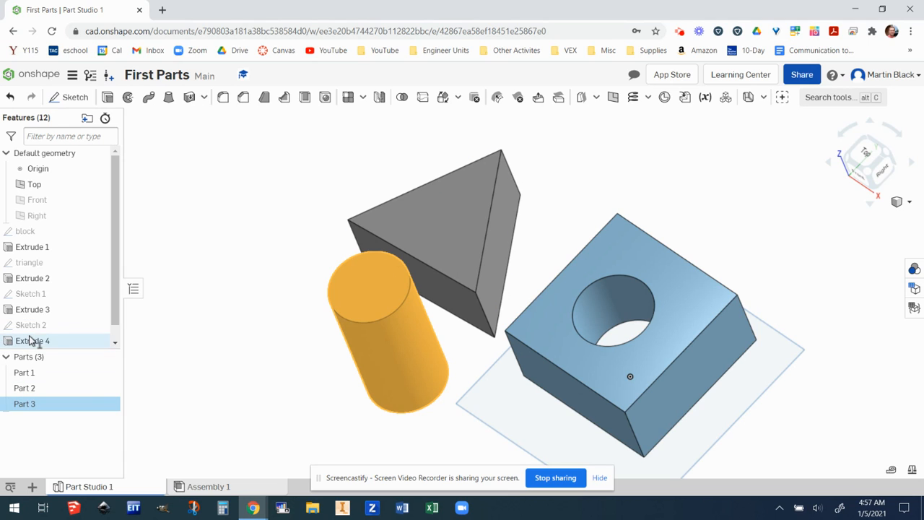
click(116, 305)
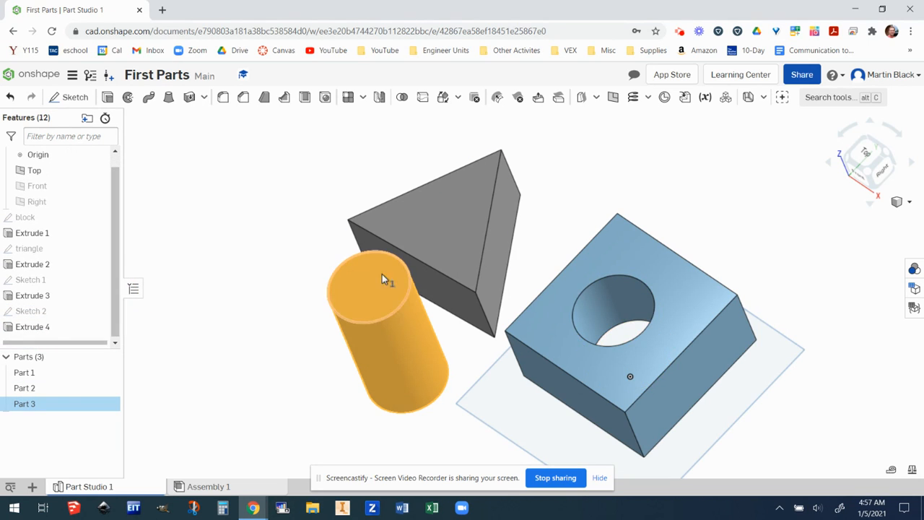
scroll(75, 338, up, 1)
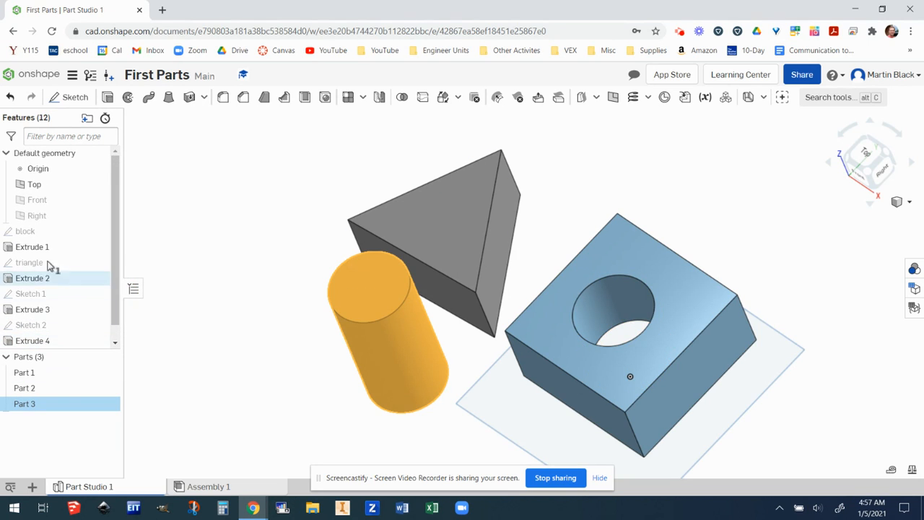
scroll(41, 311, down, 1)
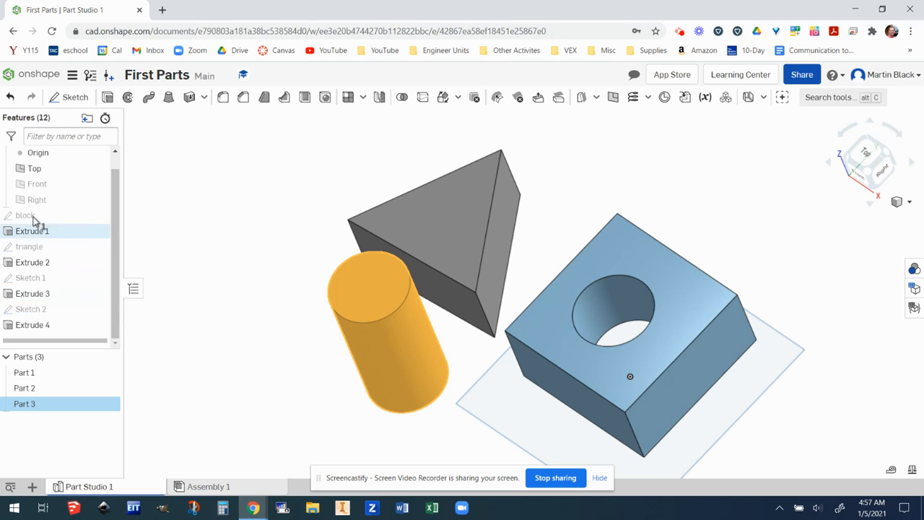
click(187, 314)
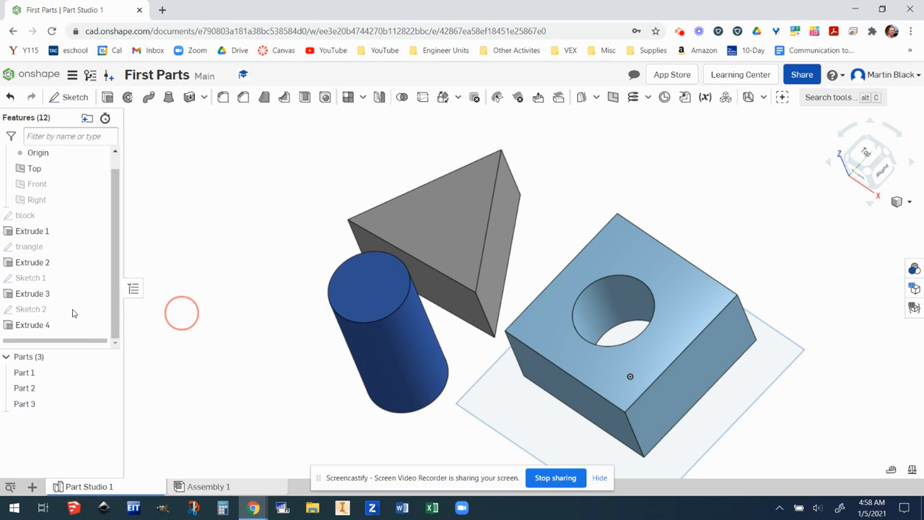
Reduce the cylinder's circle in Sketch 2 to about a quarter of its diameter and check the thinner cylinder in Assembly 1.
double_click(29, 310)
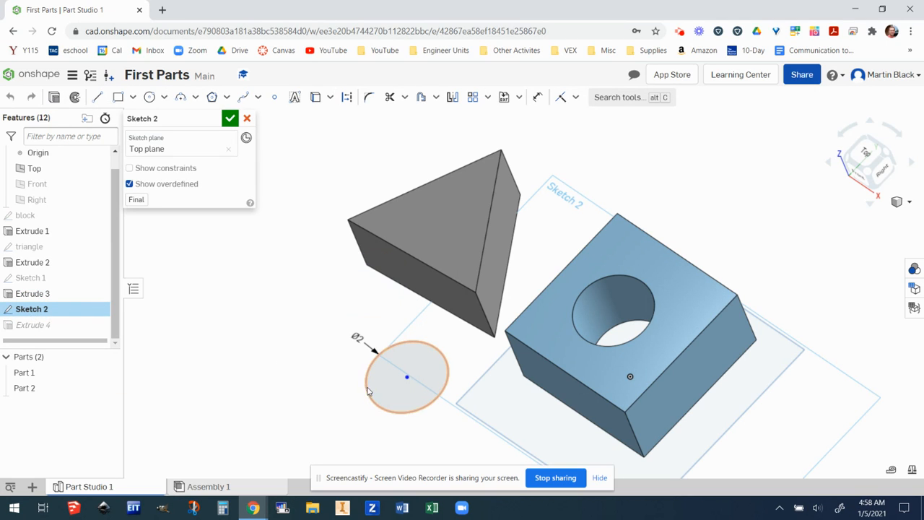
double_click(357, 337)
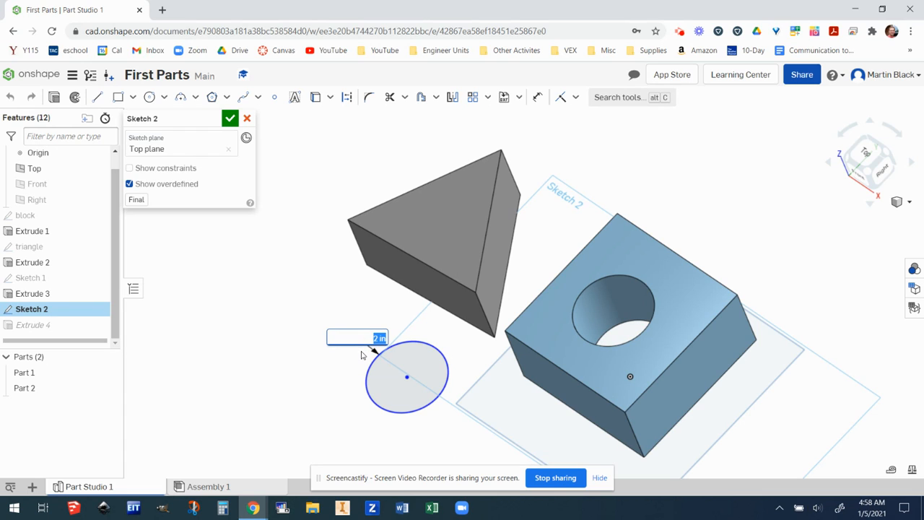
key(BackSpace)
click(230, 120)
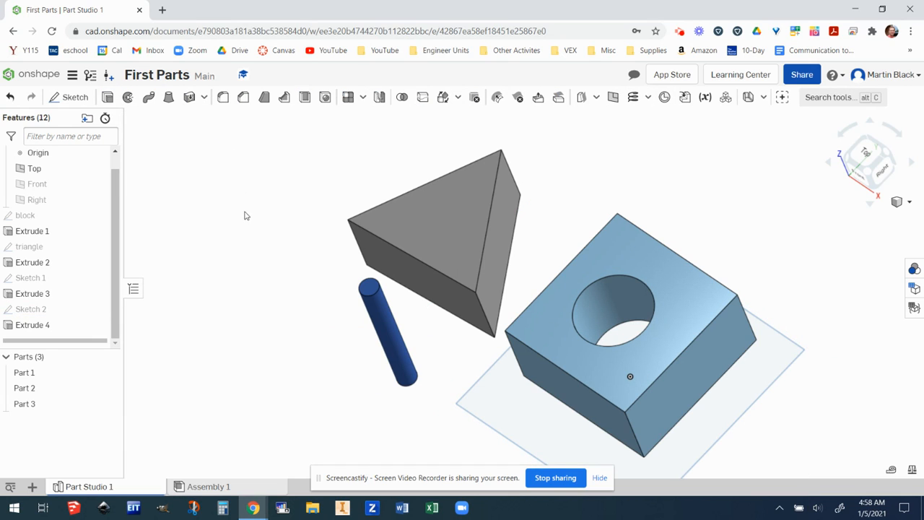
click(211, 488)
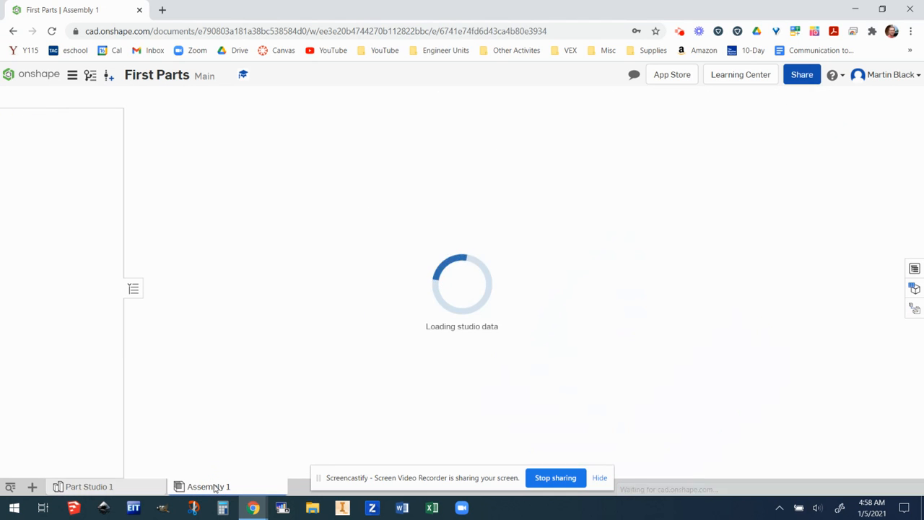
right_drag(769, 458, 674, 442)
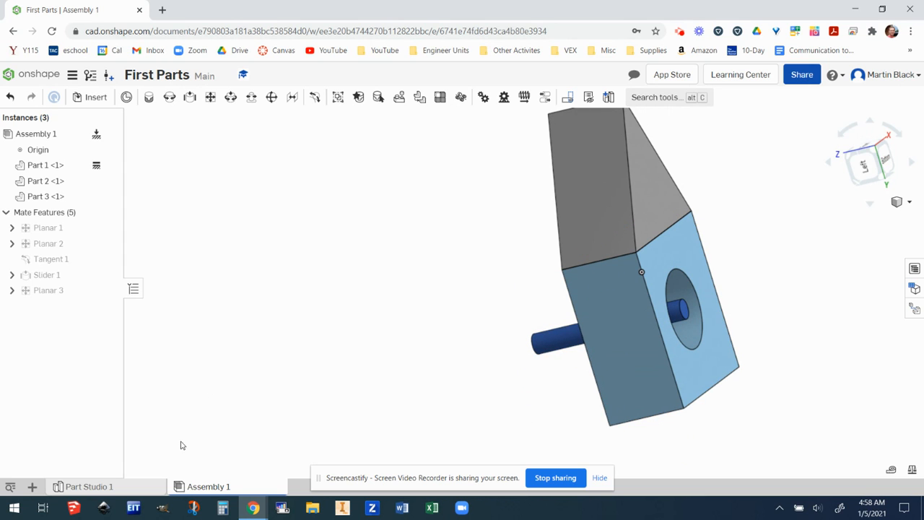
Set the diameter of the block's hole in Sketch 1 to 0.5 in and check its fit around the cylinder in Assembly 1.
click(120, 486)
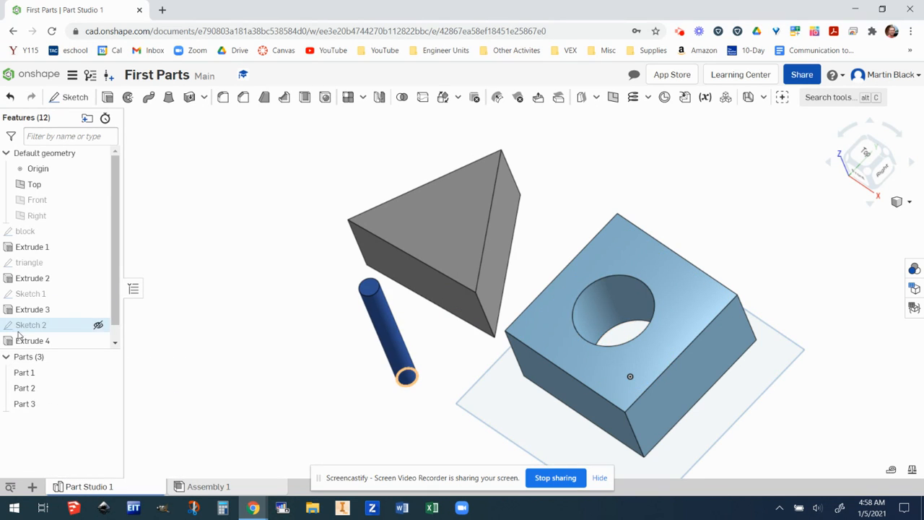
double_click(32, 294)
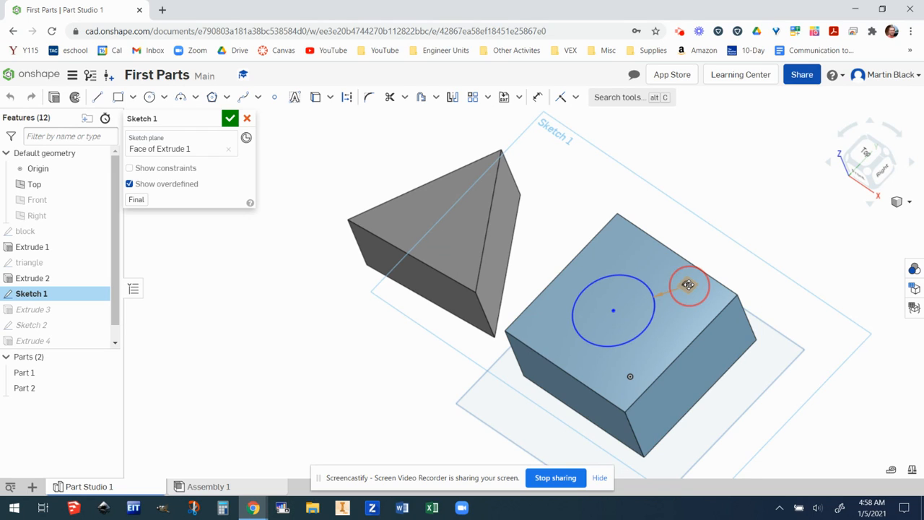
double_click(690, 285)
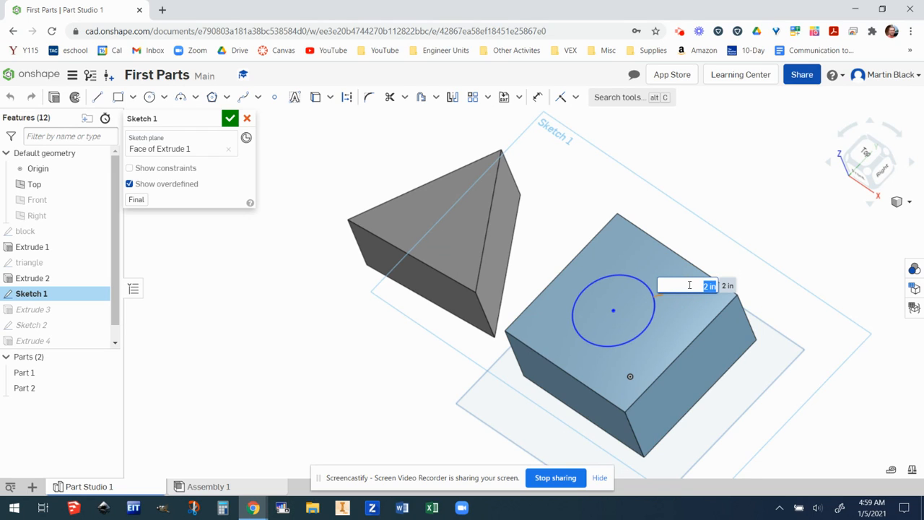
key(BackSpace)
key(Return)
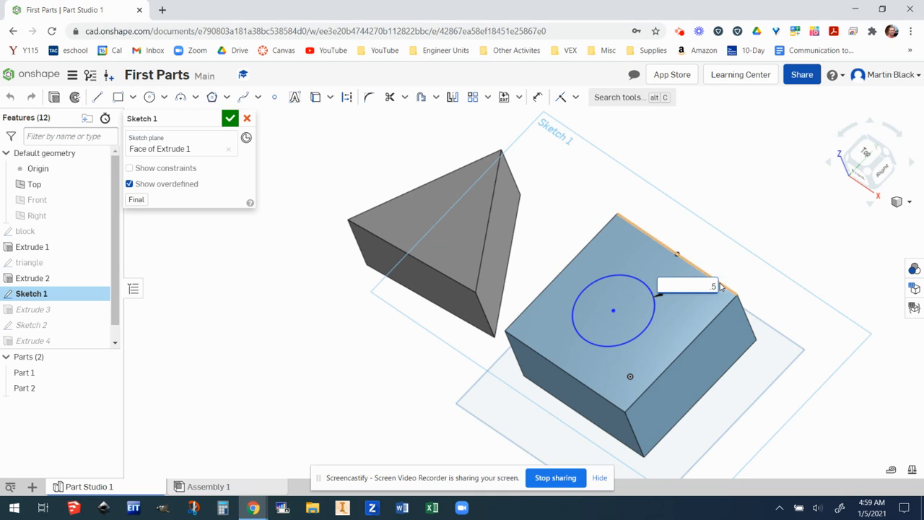
click(230, 119)
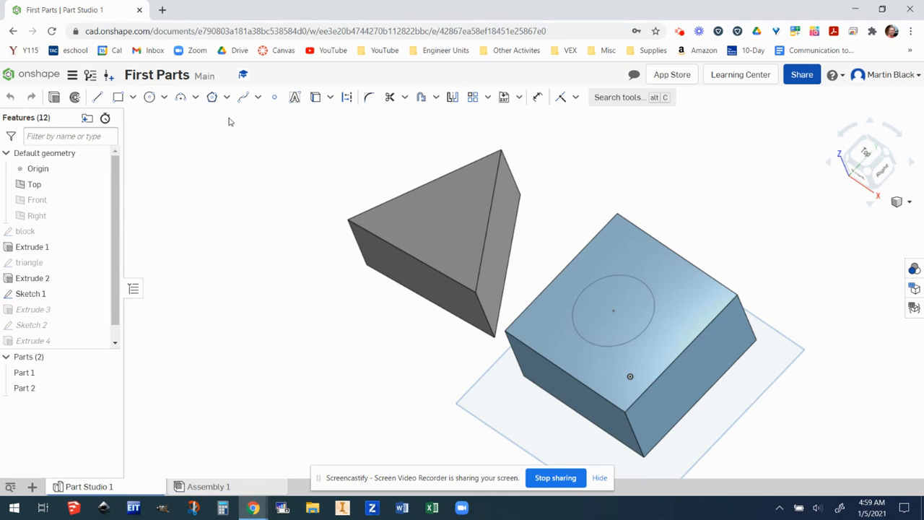
click(208, 488)
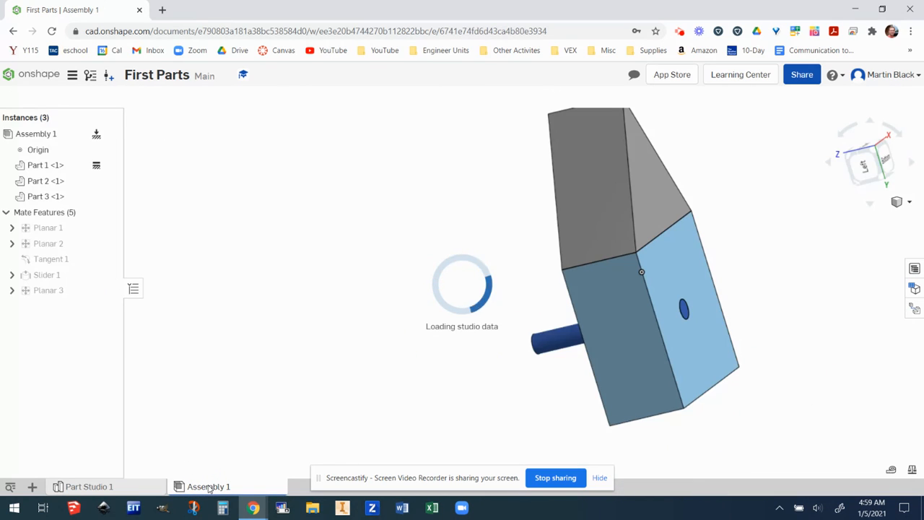
mouse_move(650, 435)
right_down()
mouse_move(699, 412)
mouse_move(650, 432)
mouse_move(637, 421)
mouse_move(628, 437)
mouse_move(592, 426)
mouse_move(647, 425)
right_up()
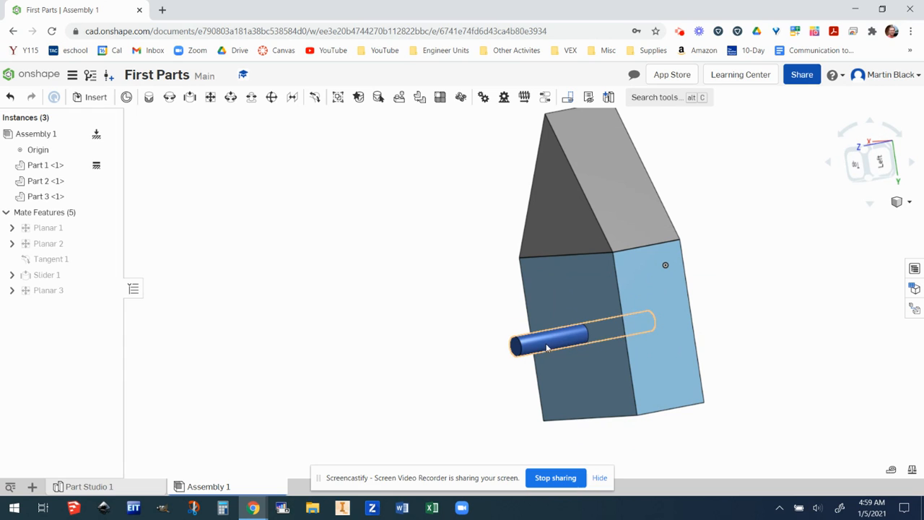
Set the cylinder's Extrude 4 depth to 6 in and examine the lengthened cylinder from several angles in Assembly 1.
click(107, 488)
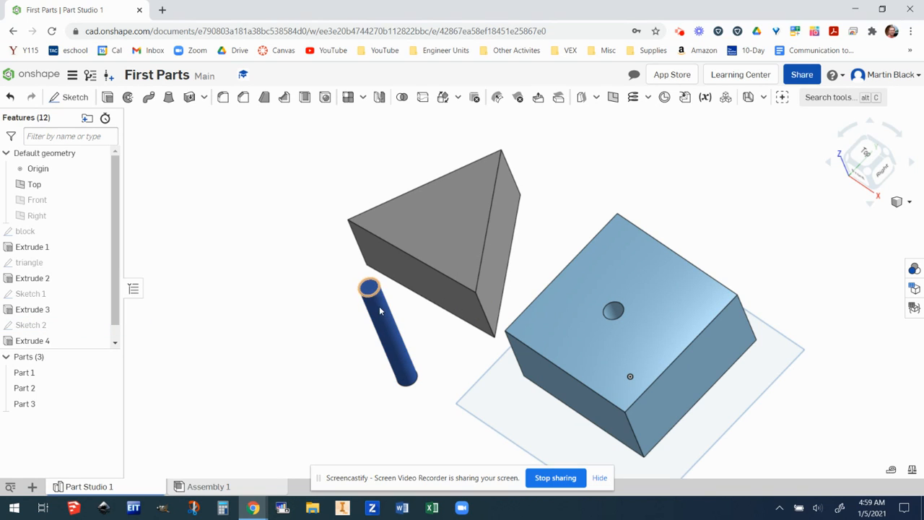
double_click(32, 342)
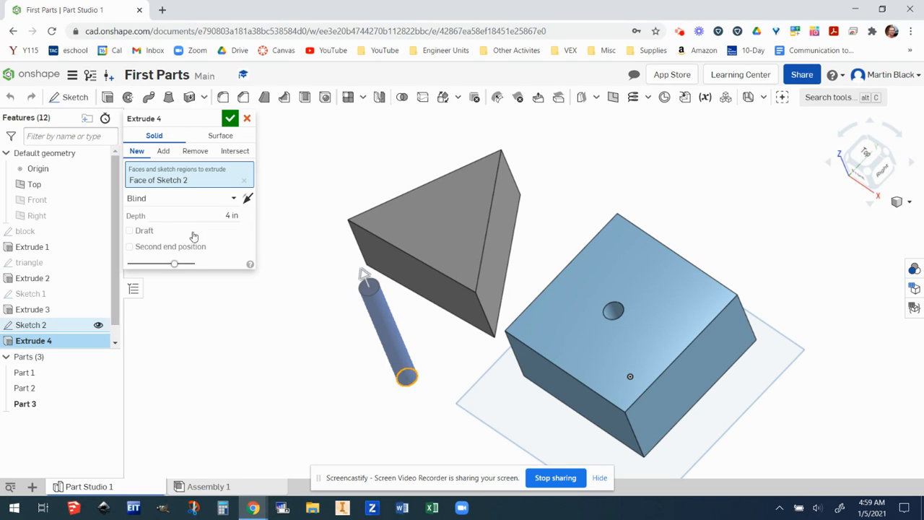
click(230, 215)
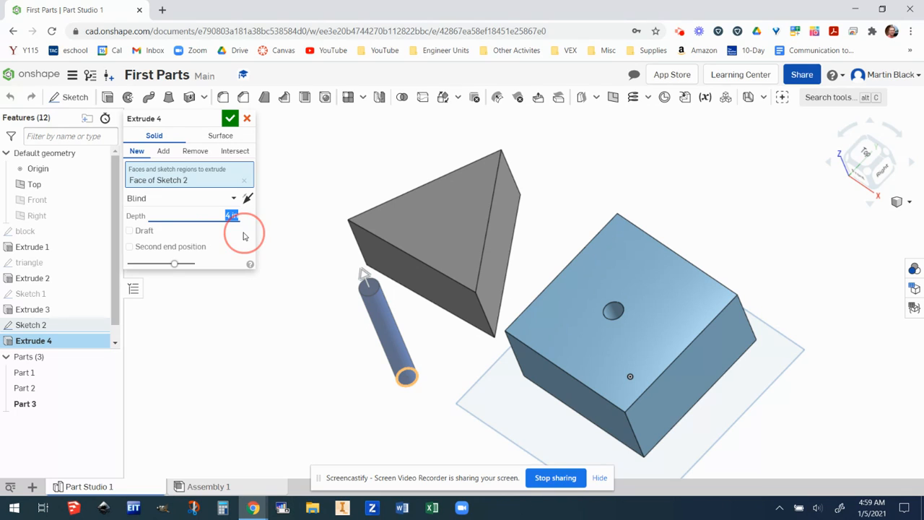
text(6)
click(228, 119)
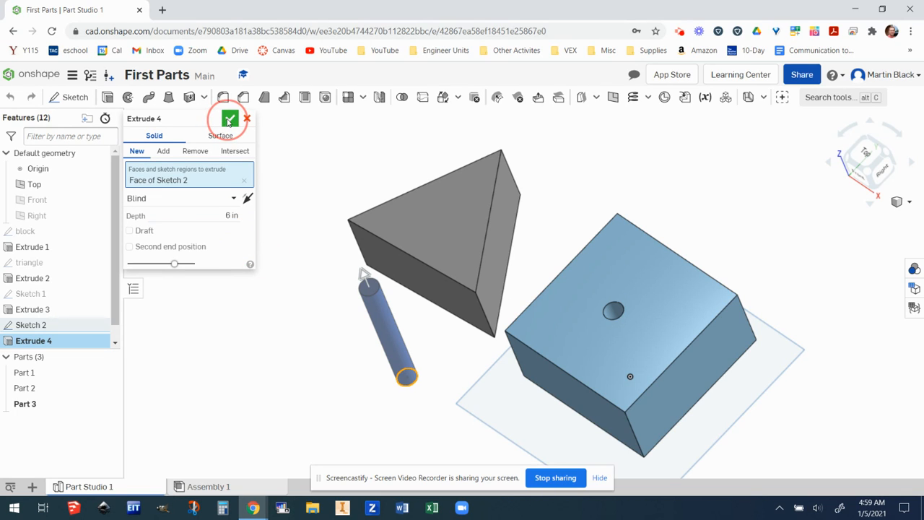
click(219, 490)
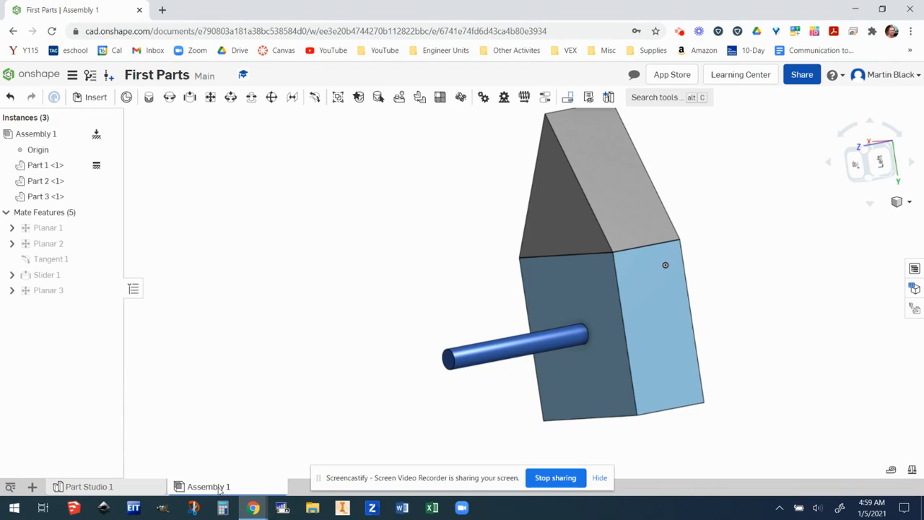
mouse_move(752, 401)
right_down()
mouse_move(770, 409)
mouse_move(725, 375)
mouse_move(701, 391)
mouse_move(737, 415)
mouse_move(780, 419)
mouse_move(755, 384)
mouse_move(747, 394)
mouse_move(709, 388)
mouse_move(714, 346)
mouse_move(731, 344)
mouse_move(762, 389)
right_up()
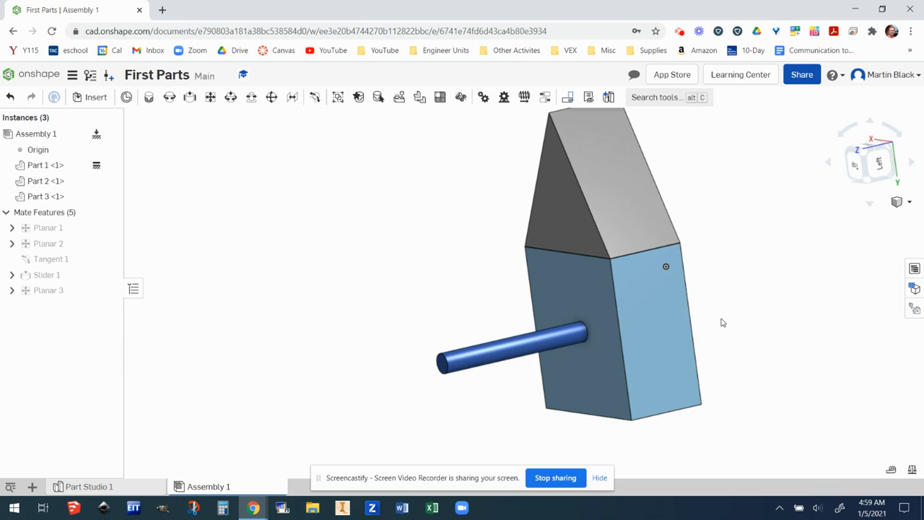
right_drag(727, 328, 745, 307)
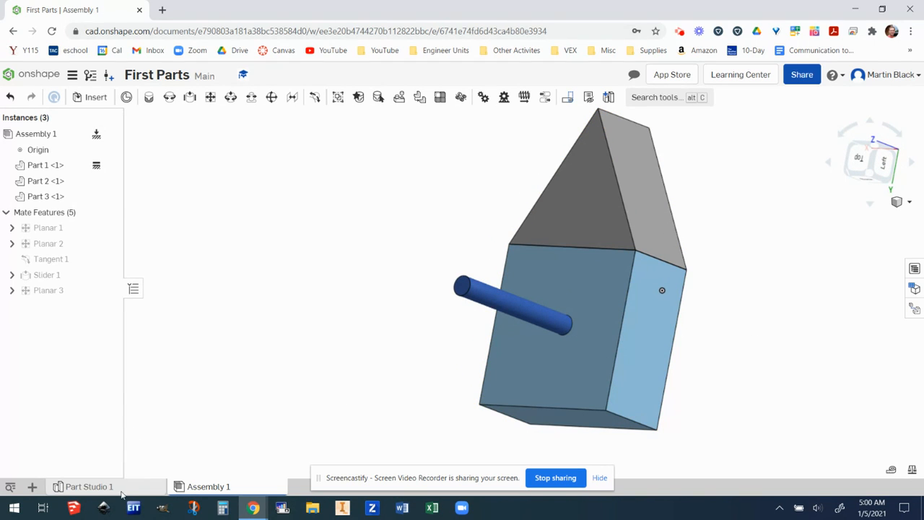
Leave the First Parts document and return to the My Onshape document list.
mouse_move(234, 491)
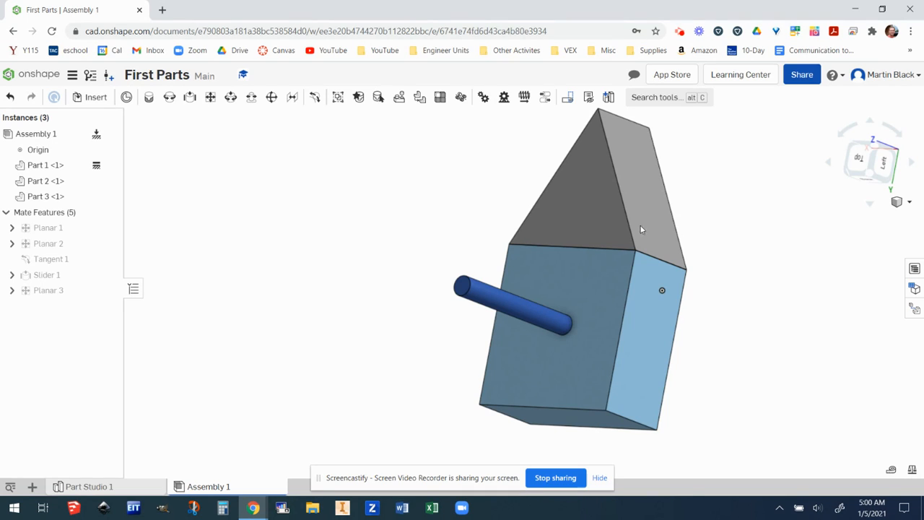
click(27, 77)
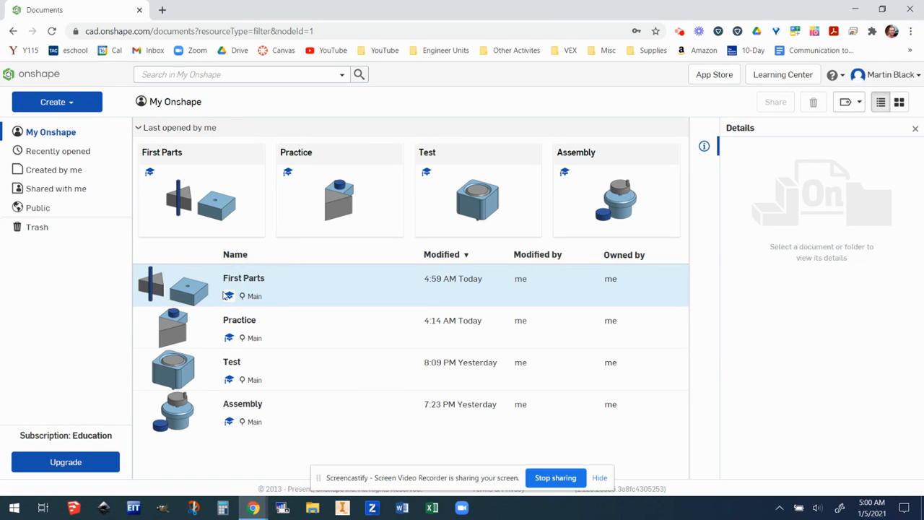
mouse_move(226, 295)
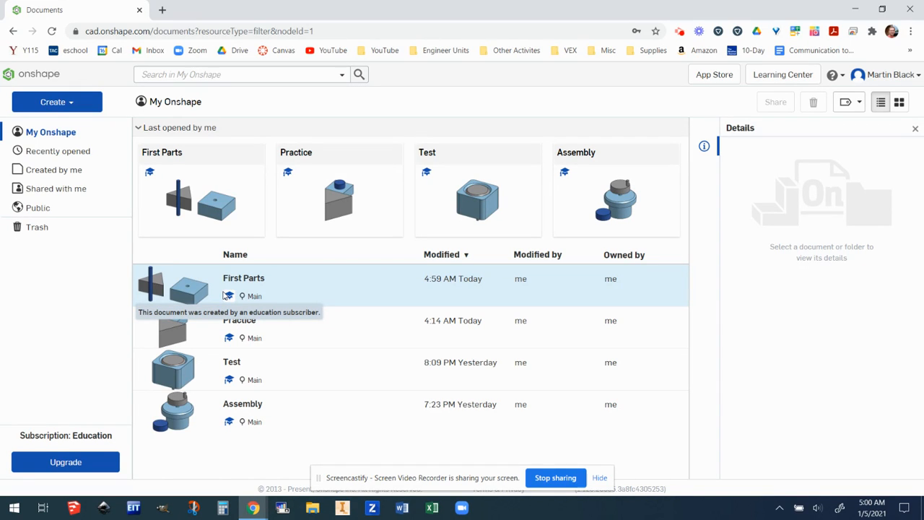